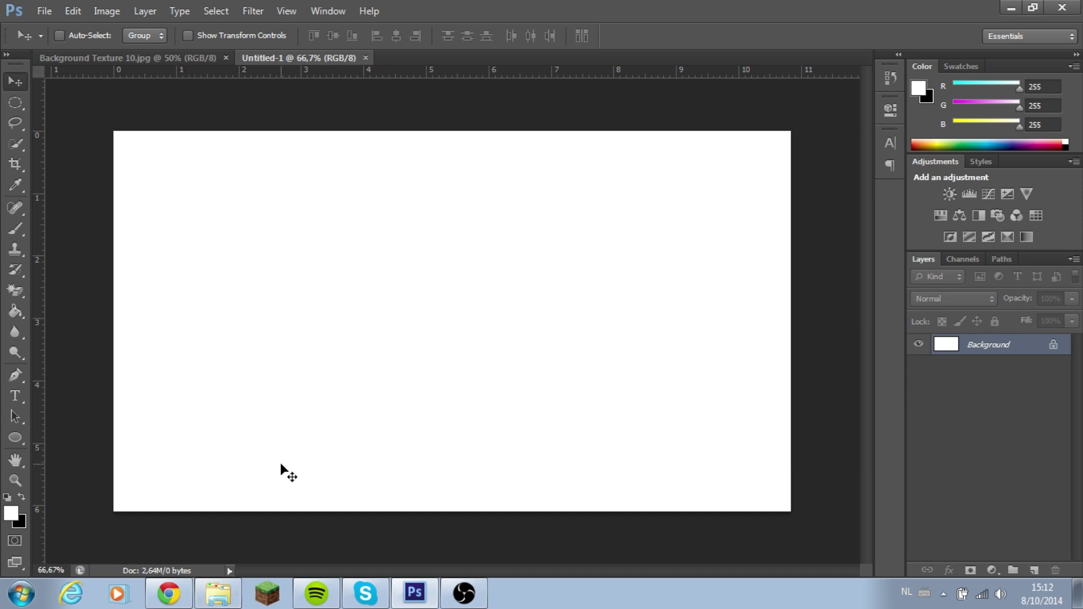
Step: Switch from Photoshop to the photo viewer to browse the Minecraft screenshots
left_click(228, 592)
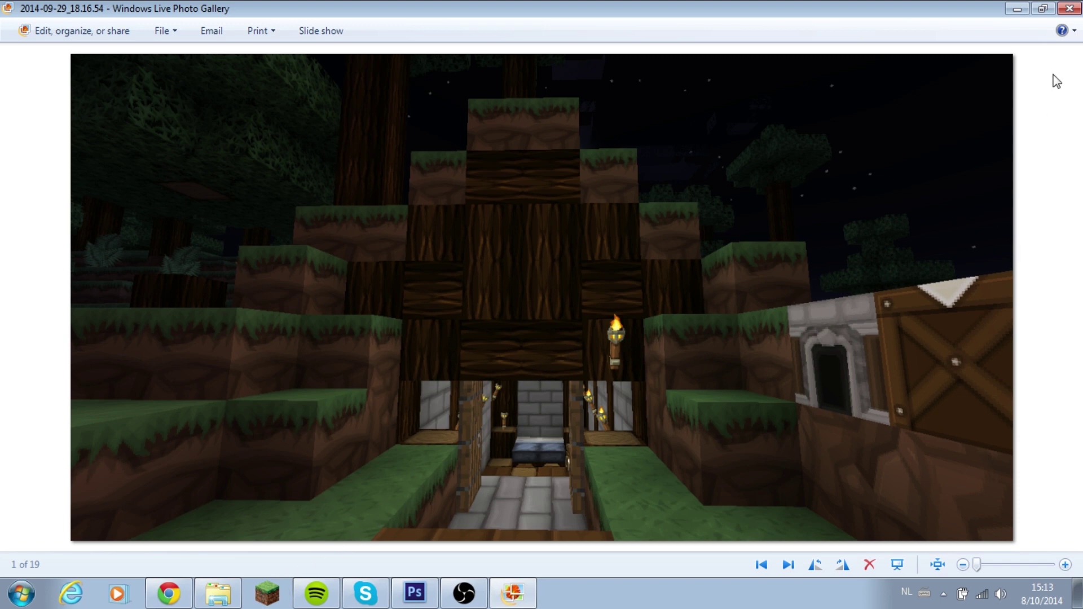
left_click(1068, 8)
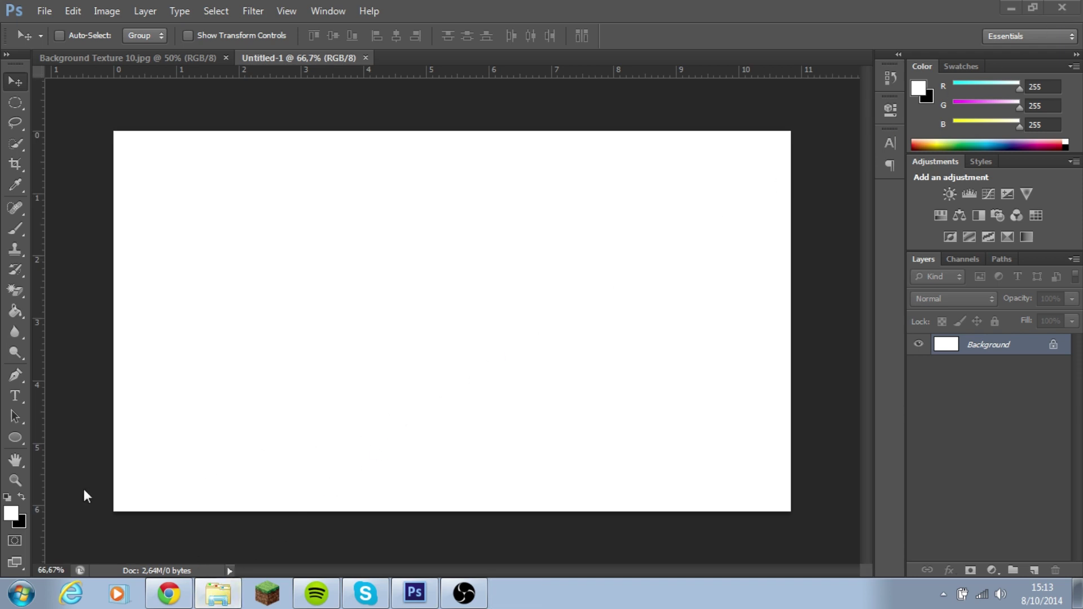
Step: Convert the locked Background into an ordinary Layer 0
right_click(959, 345)
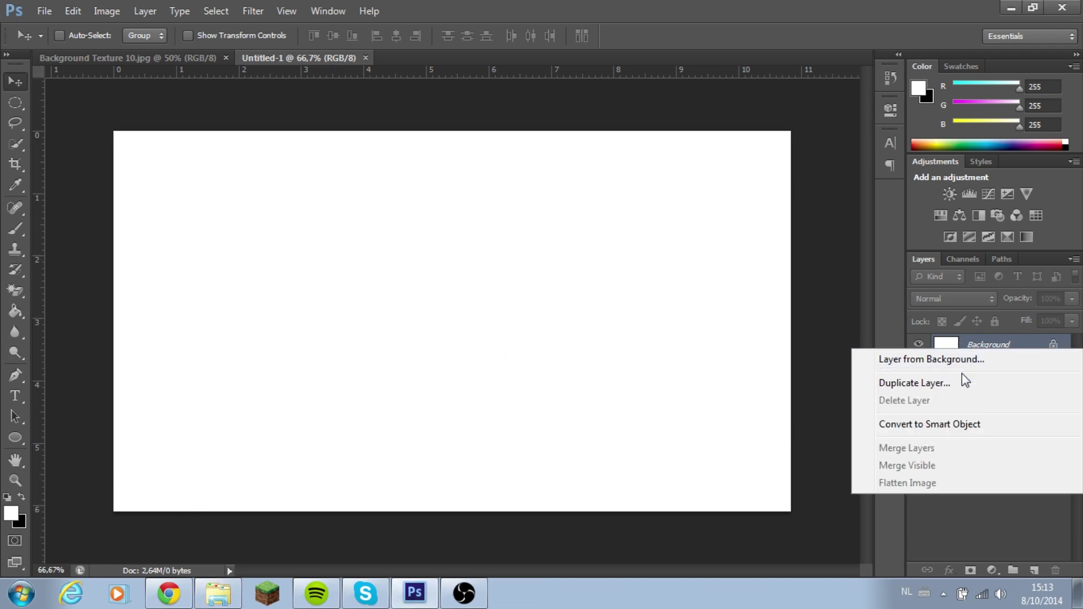
left_click(953, 364)
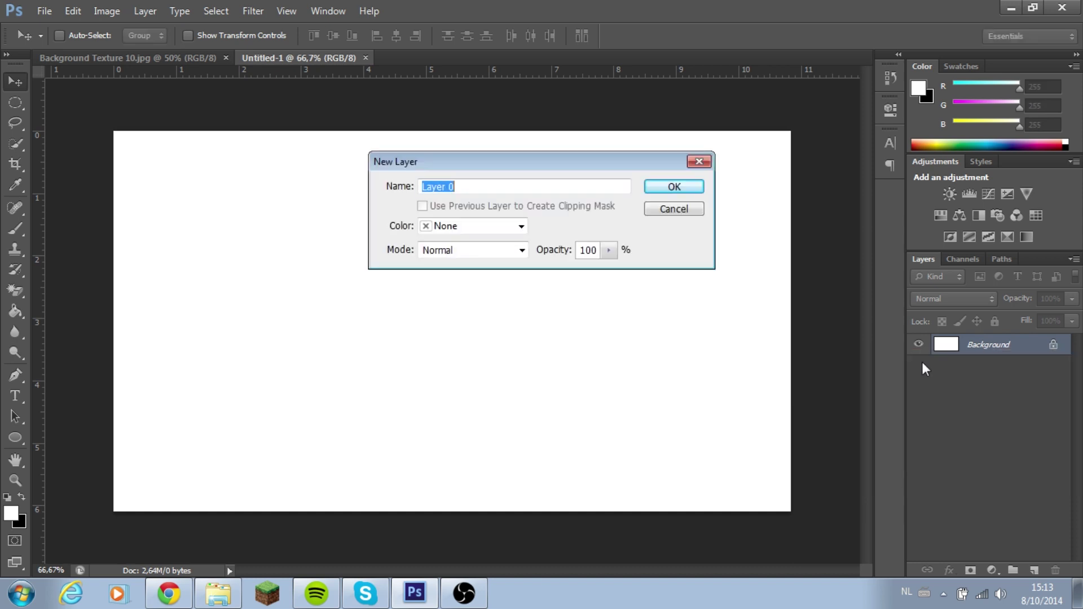
left_click(680, 191)
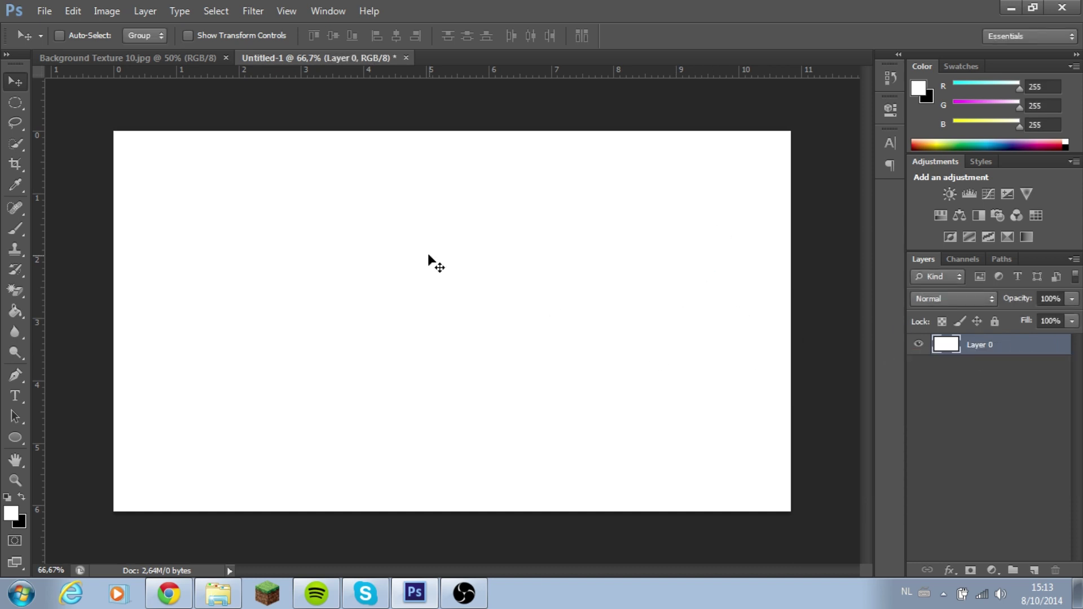
Step: Place crossing vertical and horizontal guides at the canvas centre and reset colours to black and white
key("ctrl+t")
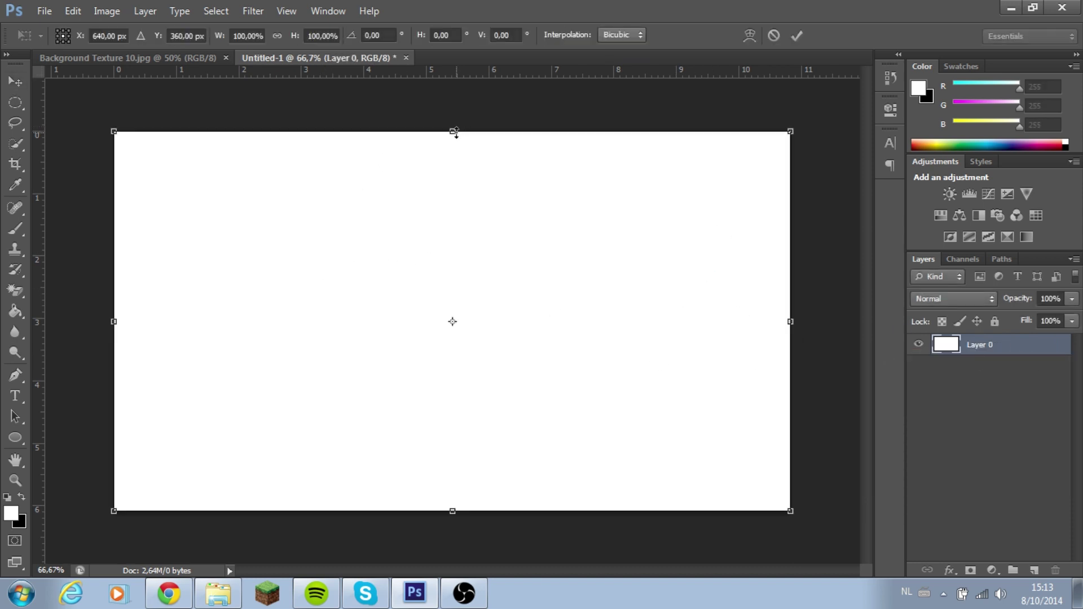
left_click_drag(38, 175, 451, 186)
mouse_move(476, 72)
left_mouse_down()
mouse_move(466, 341)
mouse_move(466, 321)
left_mouse_up()
key("Return")
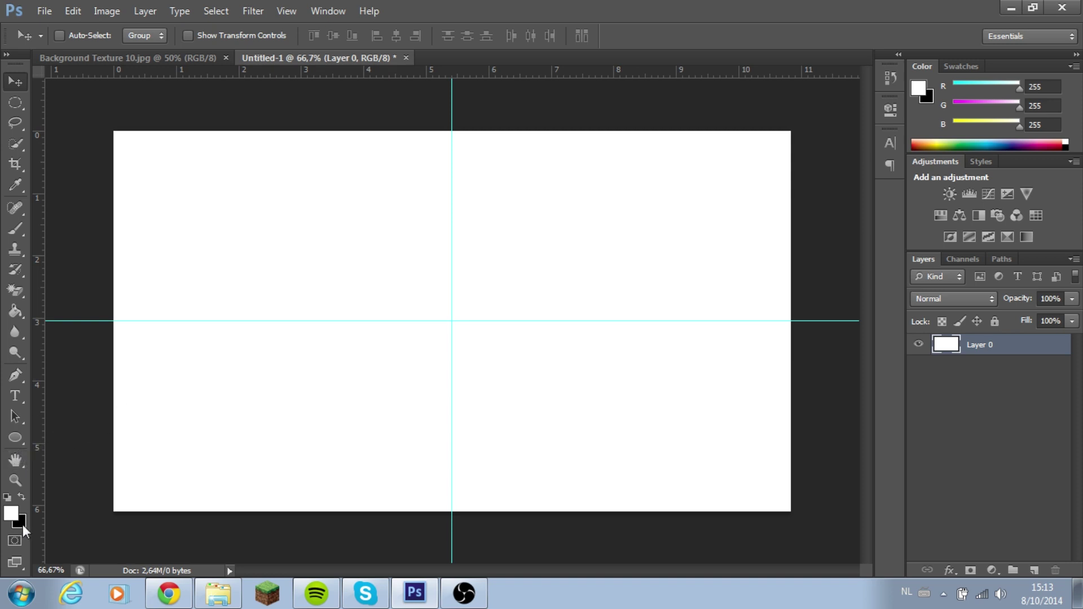
left_click(20, 496)
left_click(21, 435)
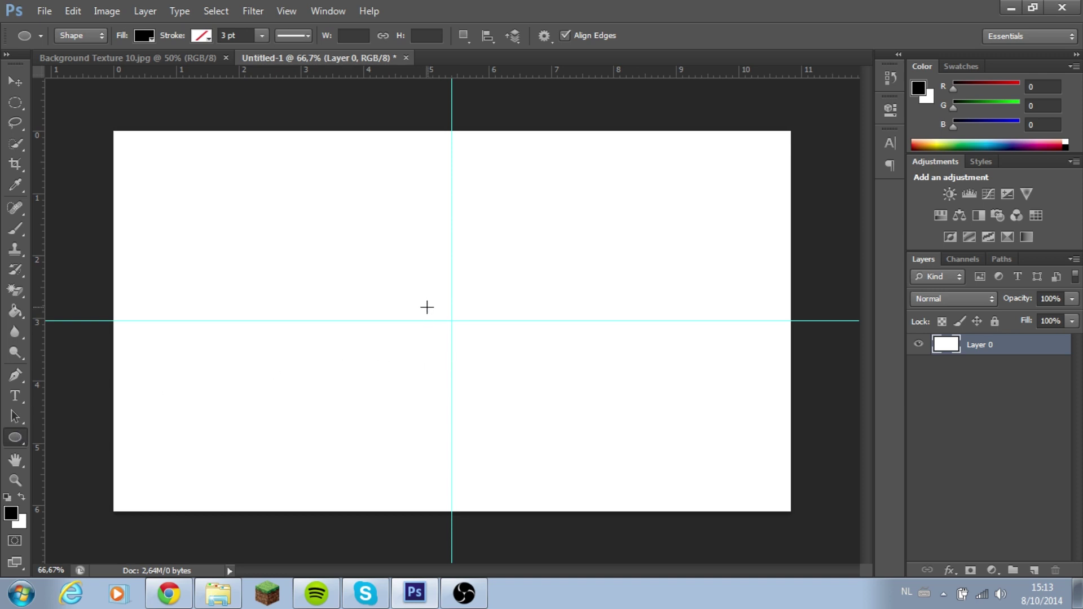
left_click(17, 82)
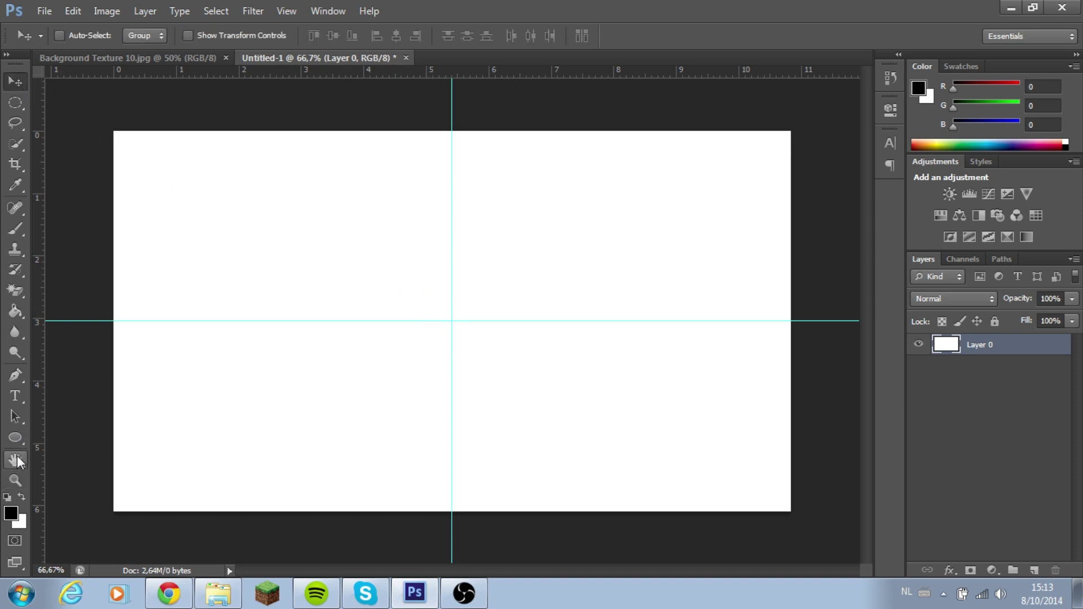
left_click(17, 440)
left_click(17, 82)
left_click(17, 438)
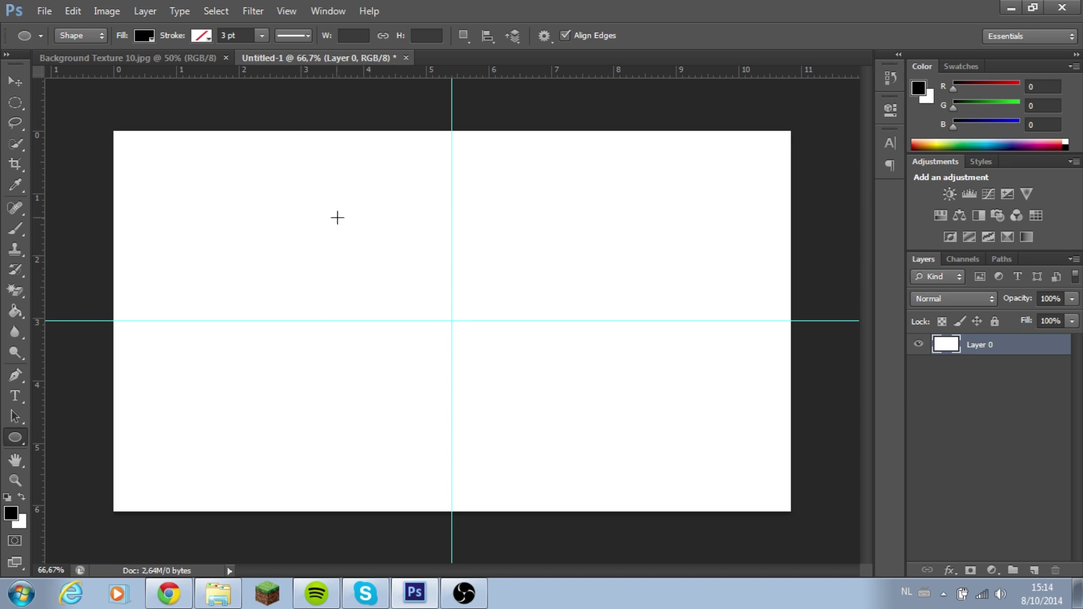
left_click(19, 297)
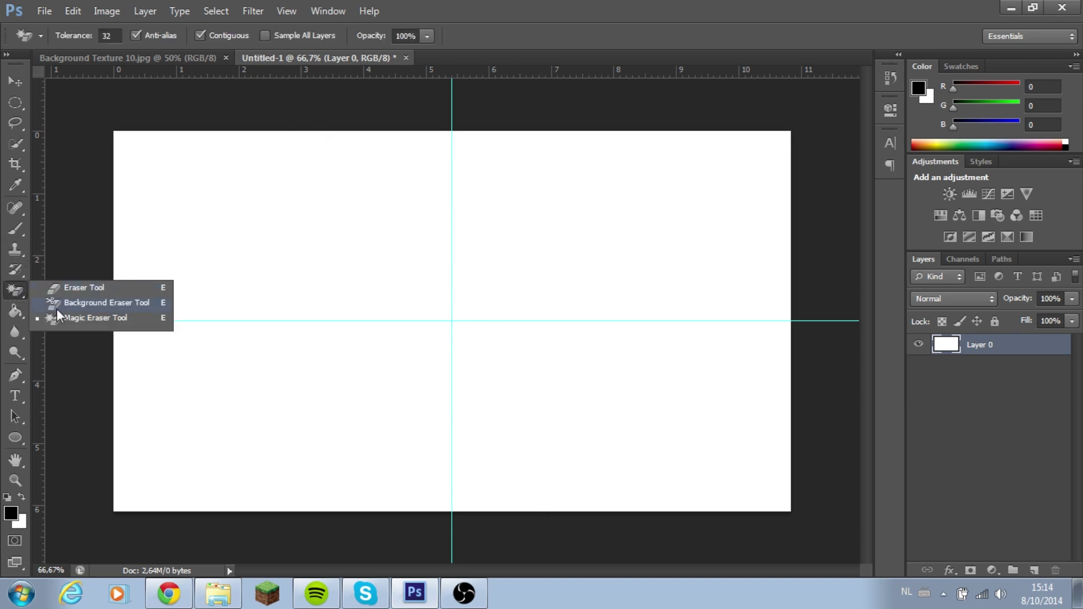
left_click(66, 289)
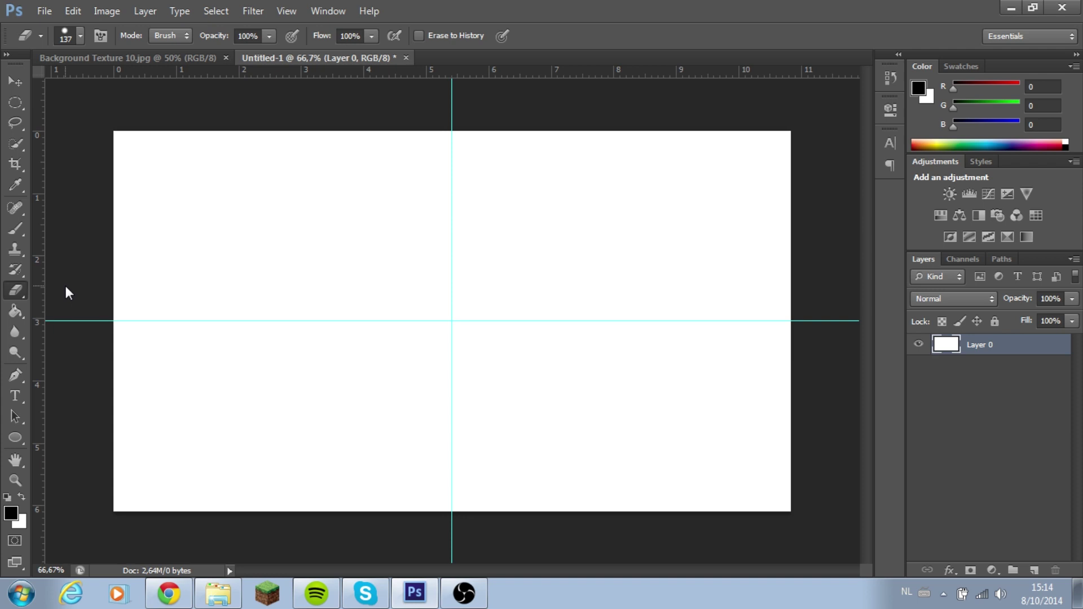
left_click(21, 289)
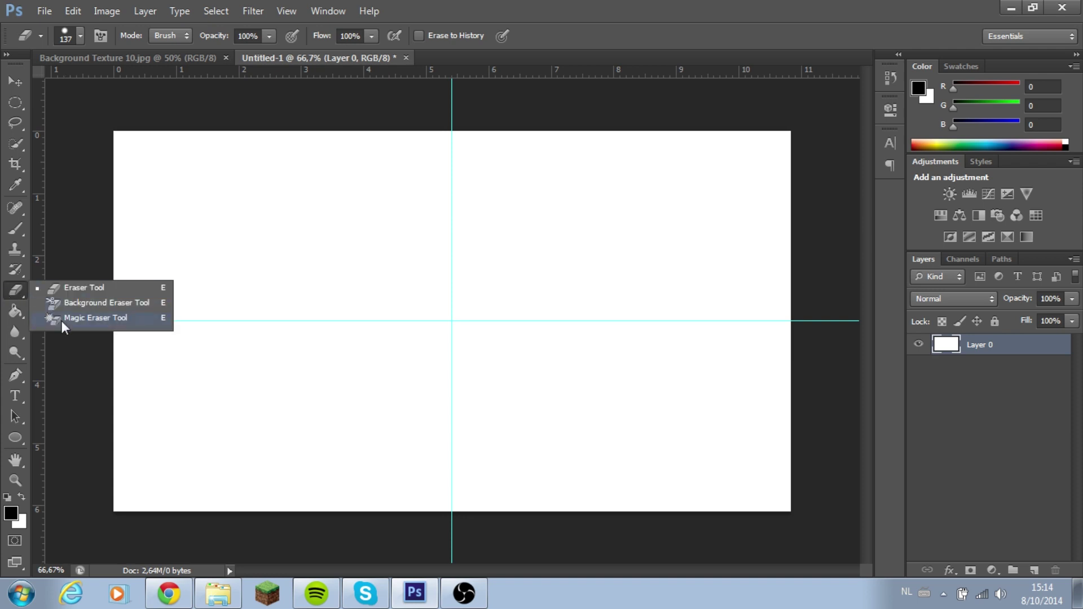
left_click(15, 296)
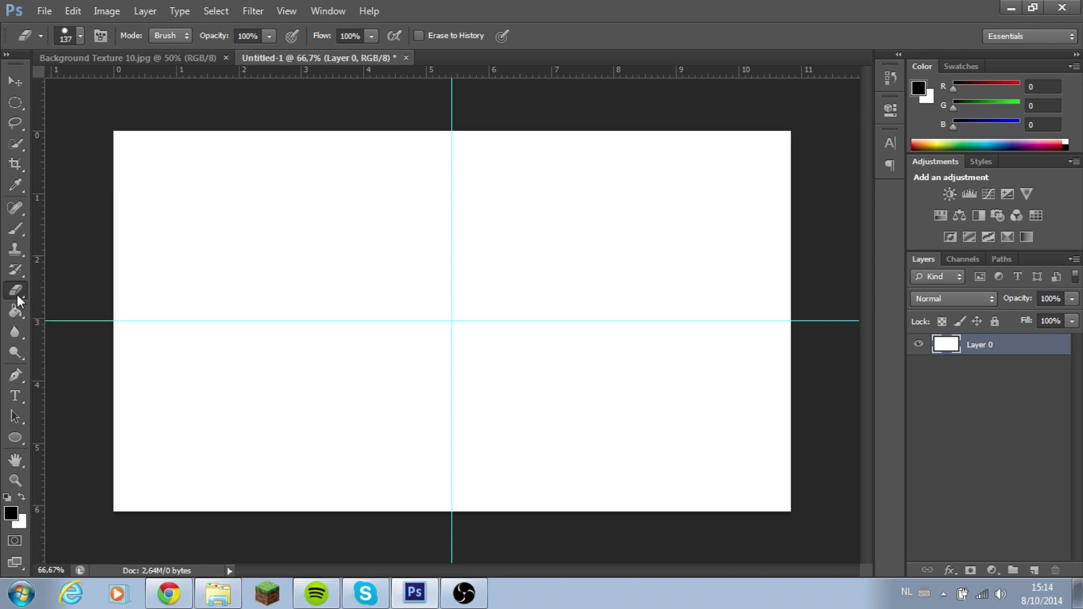
left_click(17, 294)
left_click(69, 318)
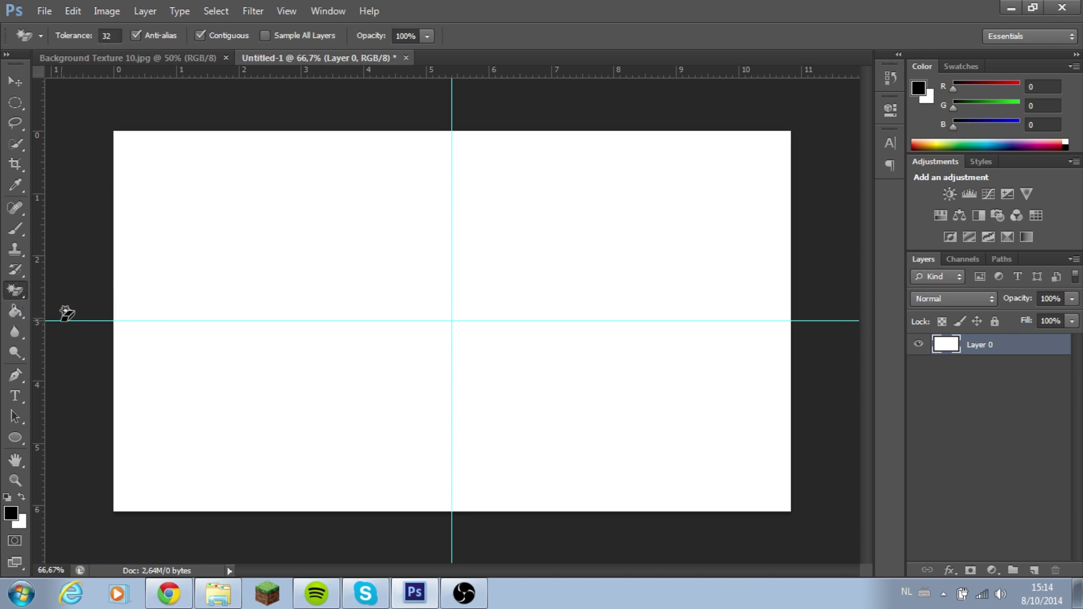
left_click(26, 294)
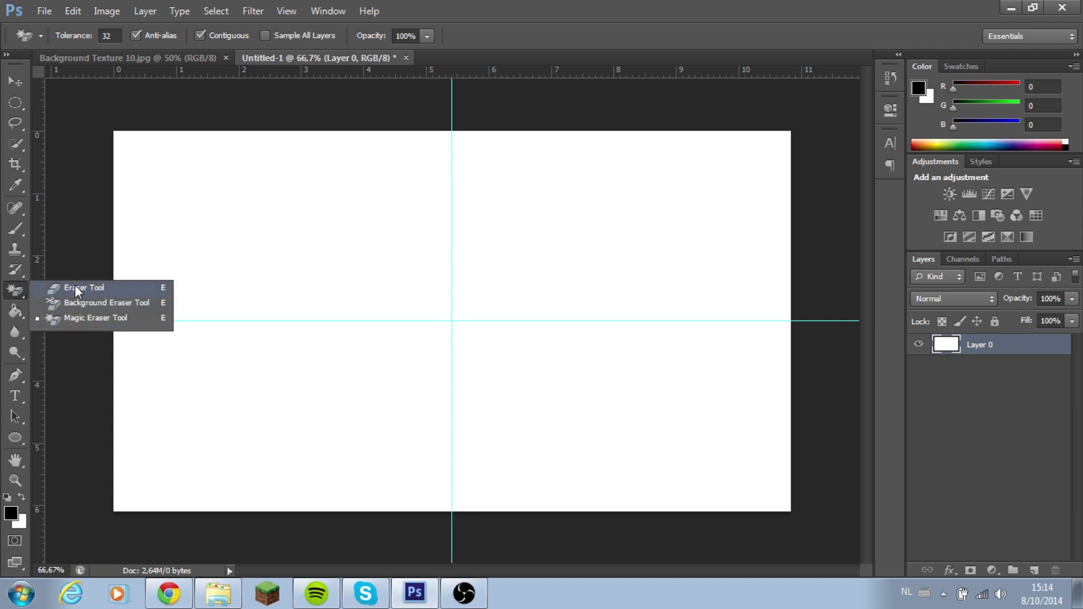
left_click(74, 286)
left_click(23, 289)
left_click(69, 318)
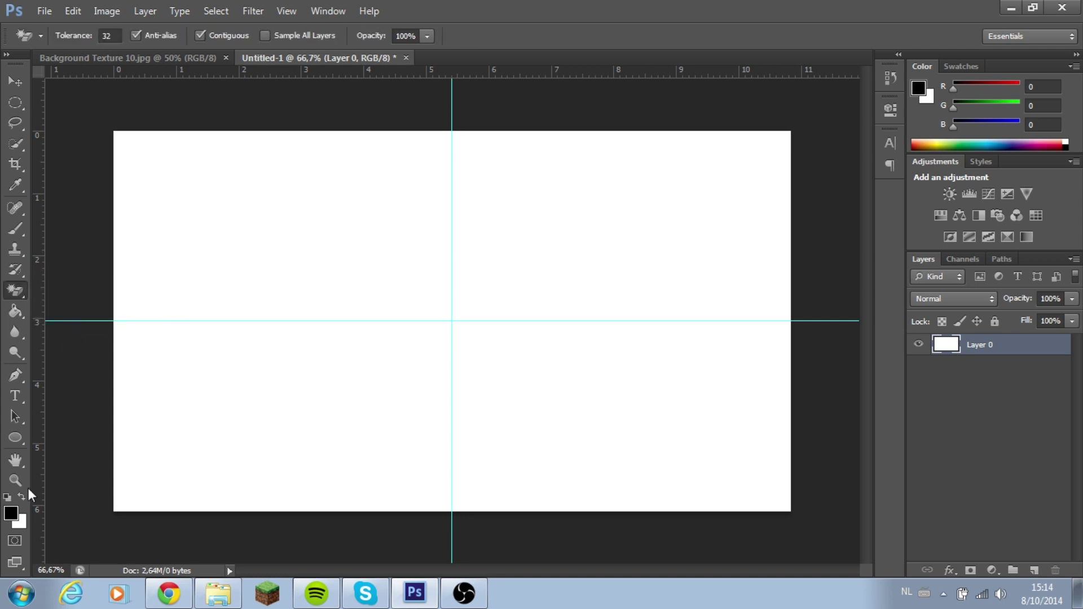
left_click(16, 439)
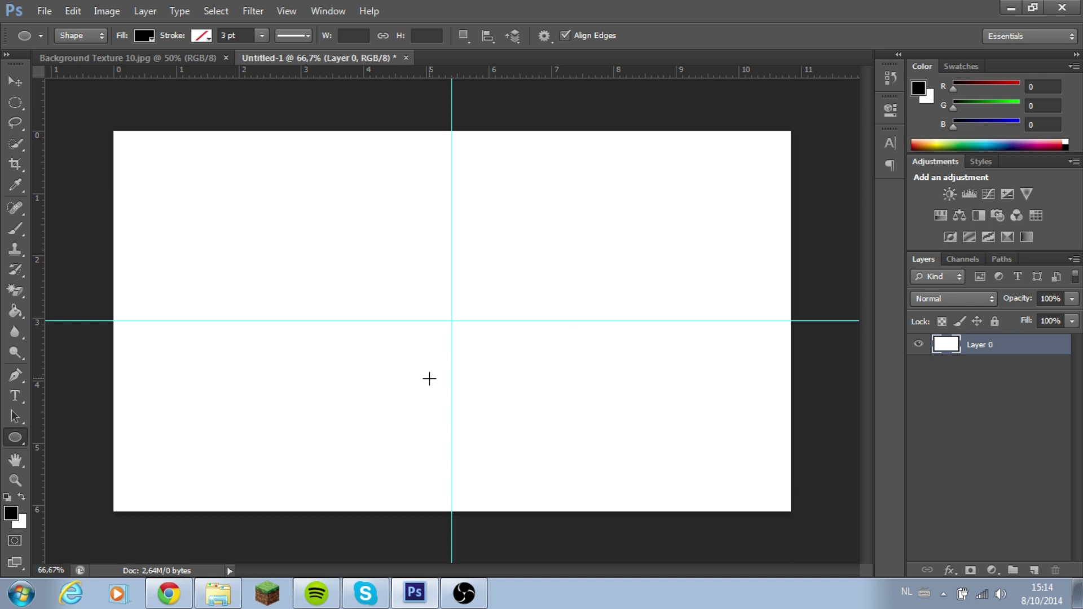
right_click(17, 437)
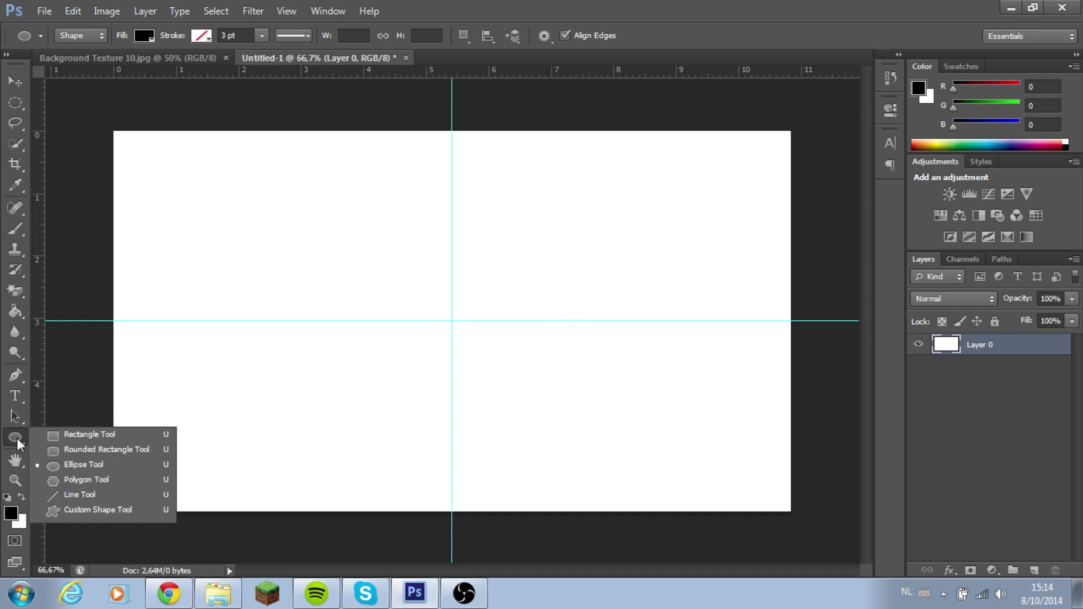
left_click(56, 435)
right_click(21, 437)
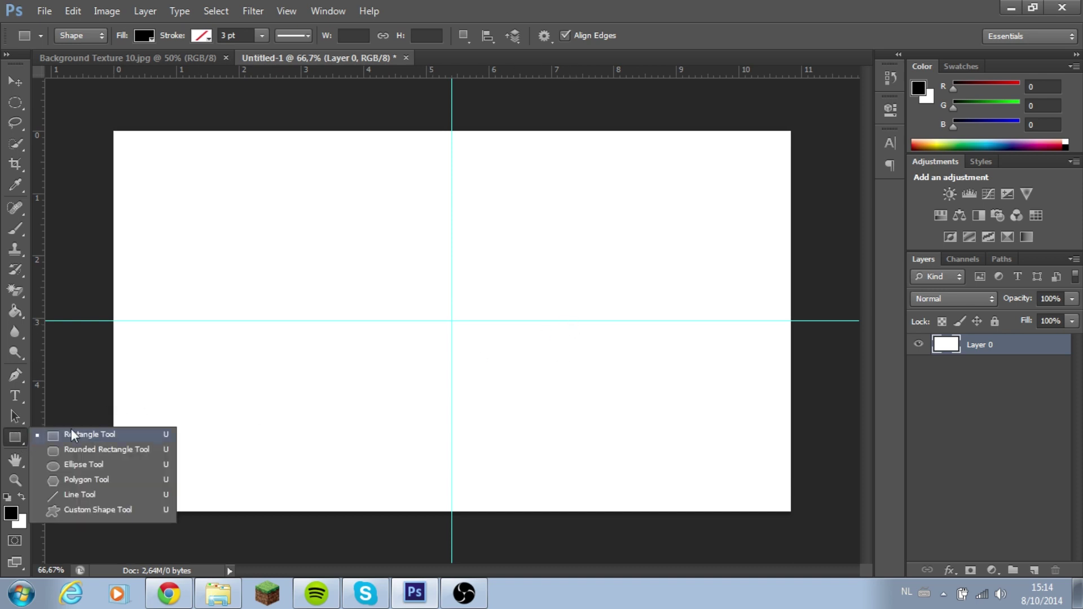
left_click(18, 418)
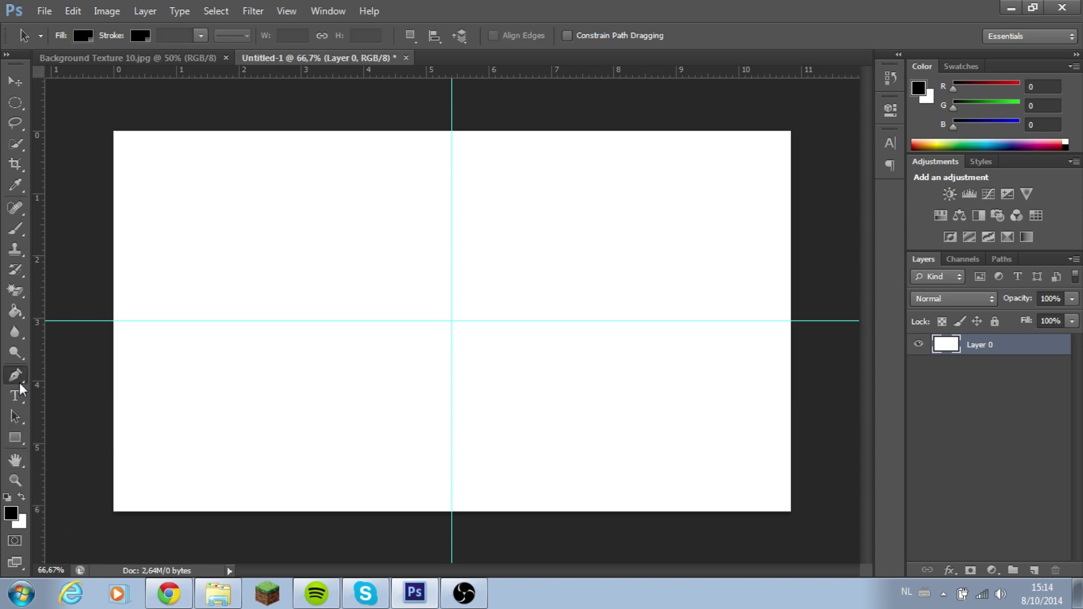
left_click(15, 375)
left_click(16, 396)
left_click(15, 437)
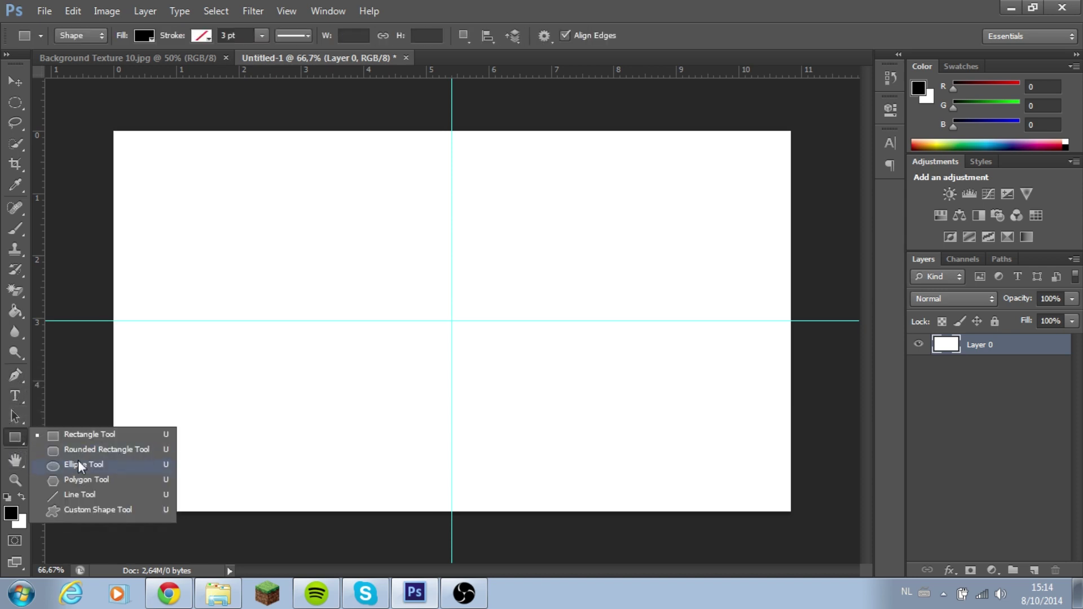
left_click(18, 439)
right_click(17, 436)
left_click(17, 436)
right_click(17, 435)
Step: Draw a large black ellipse reaching toward the upper right and shift it left
left_click(99, 466)
left_click_drag(423, 410, 769, 152)
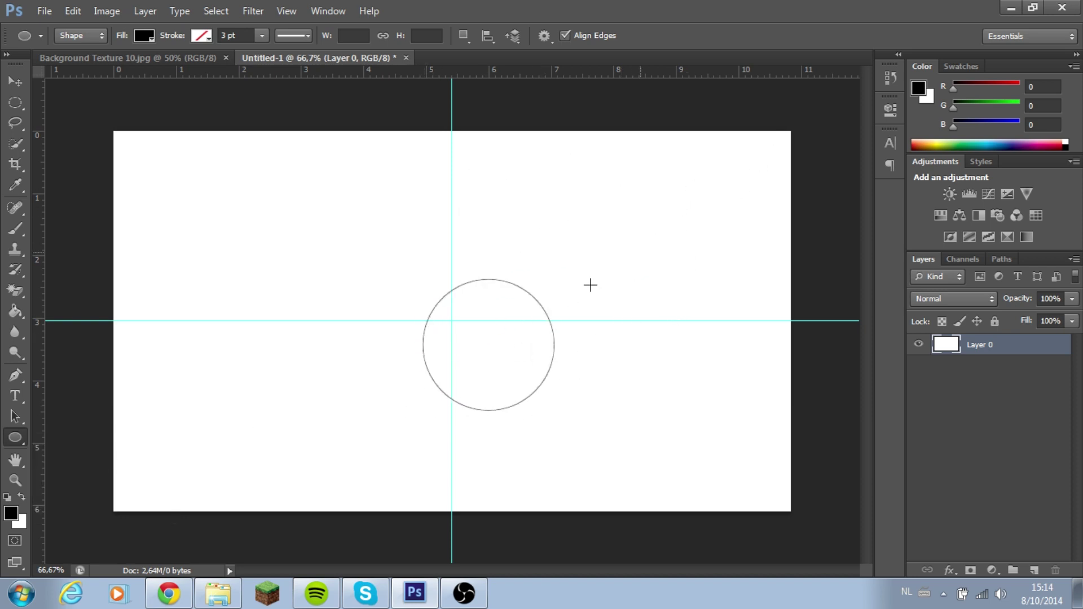
mouse_move(769, 151)
left_mouse_down()
mouse_move(708, 179)
mouse_move(640, 278)
mouse_move(725, 234)
mouse_move(695, 216)
mouse_move(701, 206)
mouse_move(835, 34)
mouse_move(1074, 3)
left_mouse_up()
left_click(23, 78)
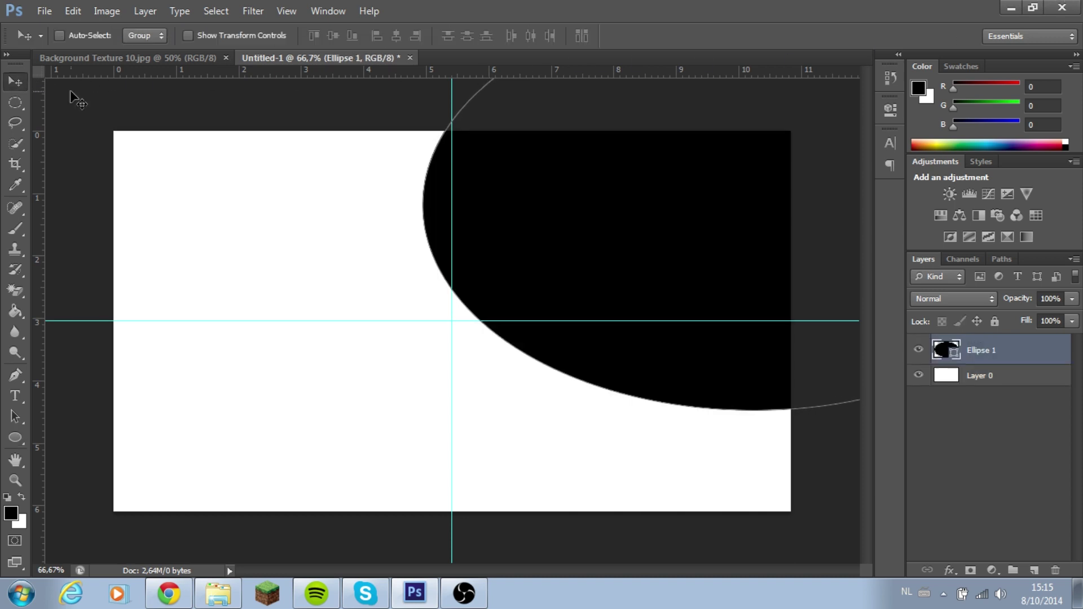
left_click_drag(600, 297, 483, 310)
Step: Rotate the ellipse 30°, enlarge it and move it right over the canvas
key("ctrl+t")
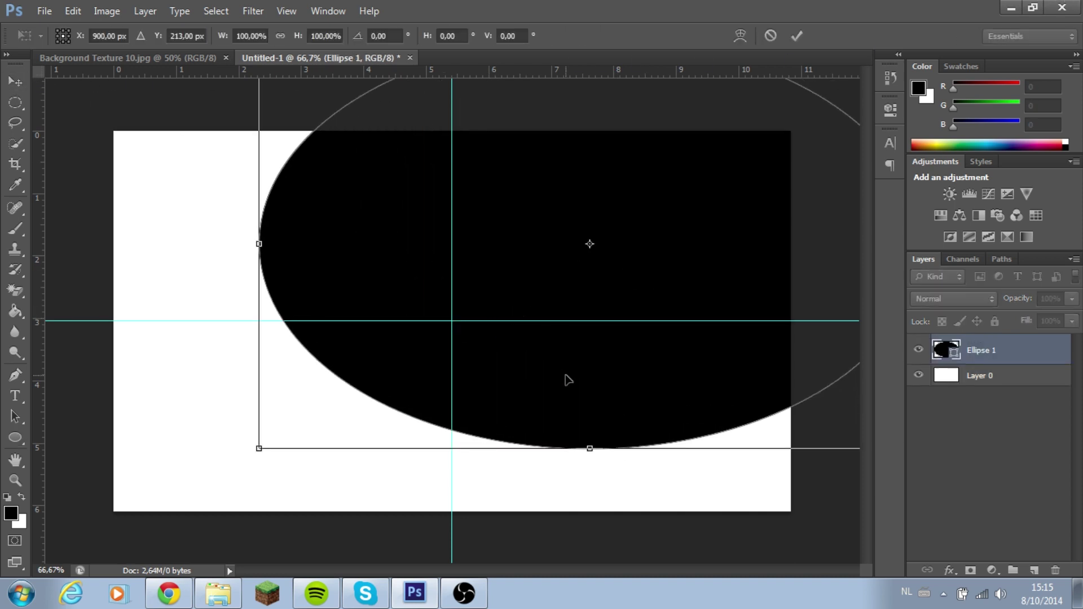
left_click_drag(750, 500, 631, 402)
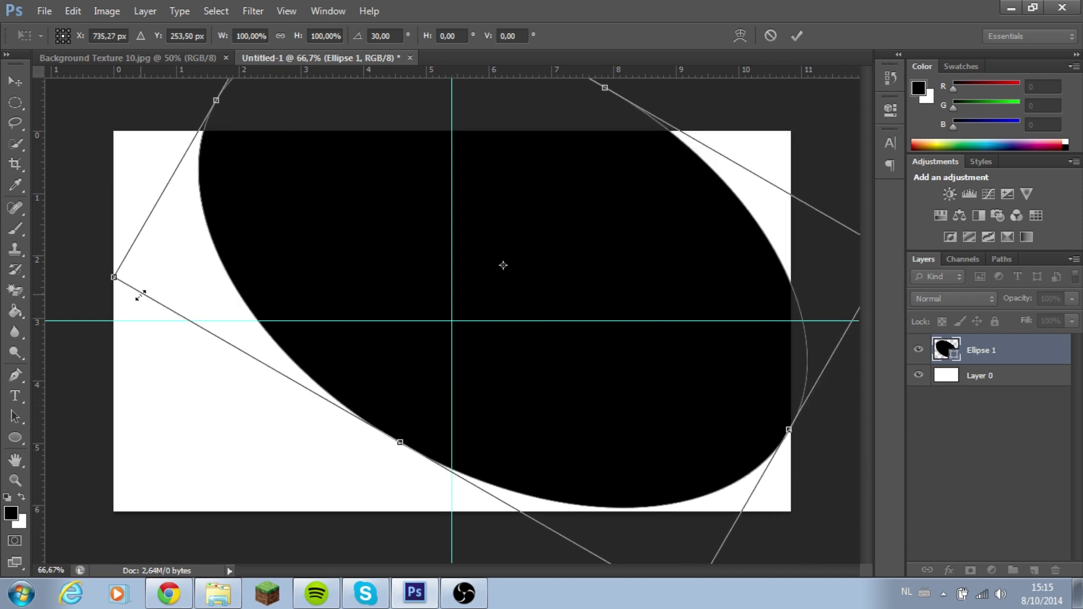
left_click_drag(114, 278, 451, 312)
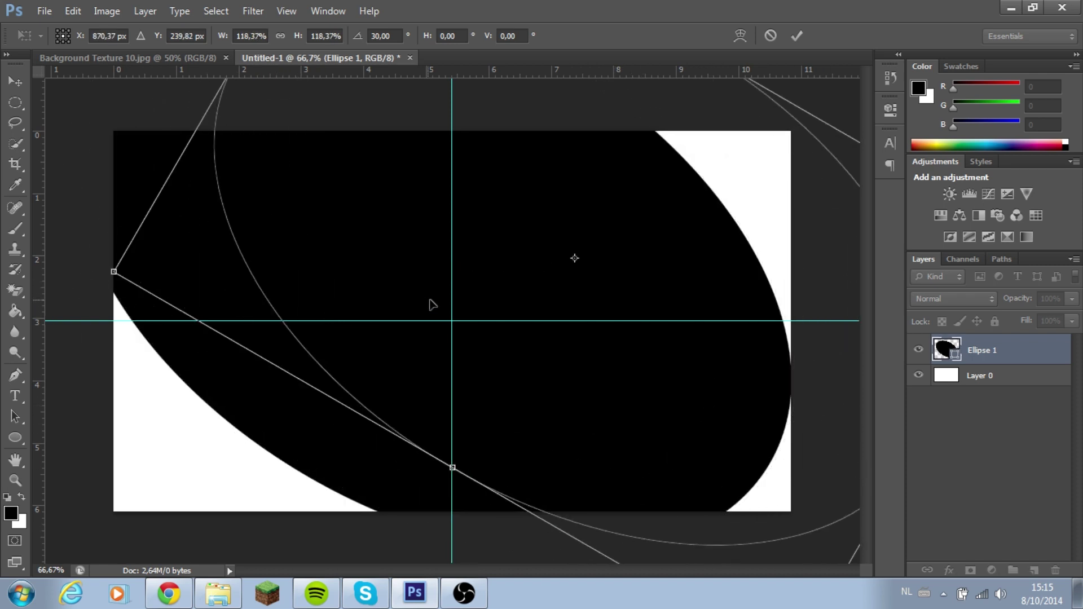
left_click_drag(451, 313, 512, 310)
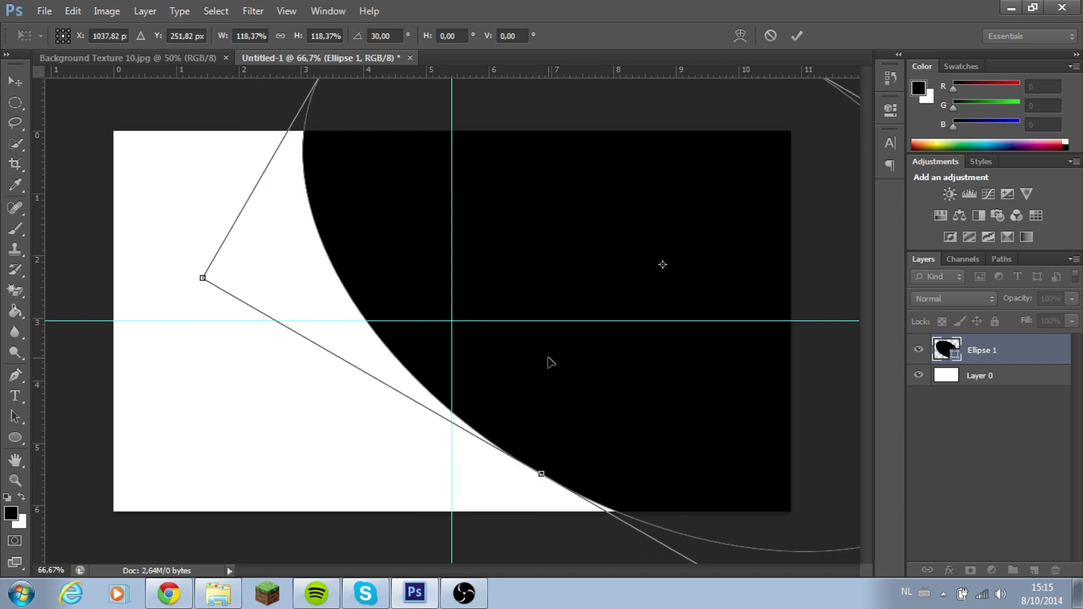
key("Return")
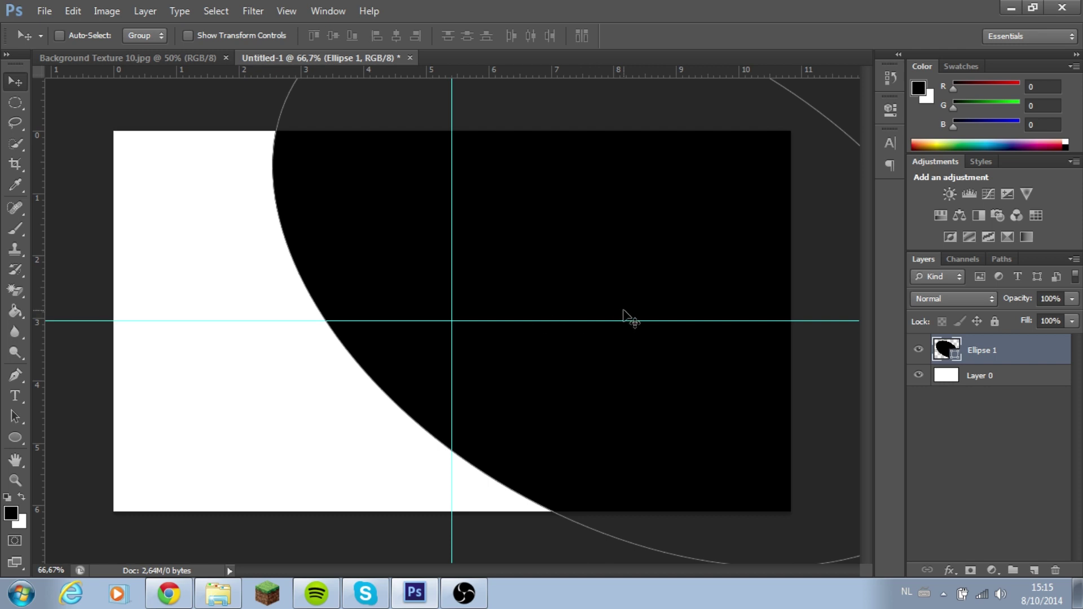
right_click(991, 361)
left_click(278, 312)
Step: Switch between Layer 0 and Ellipse 1 in the Layers panel, ending with Ellipse 1 selected
left_click(1010, 406)
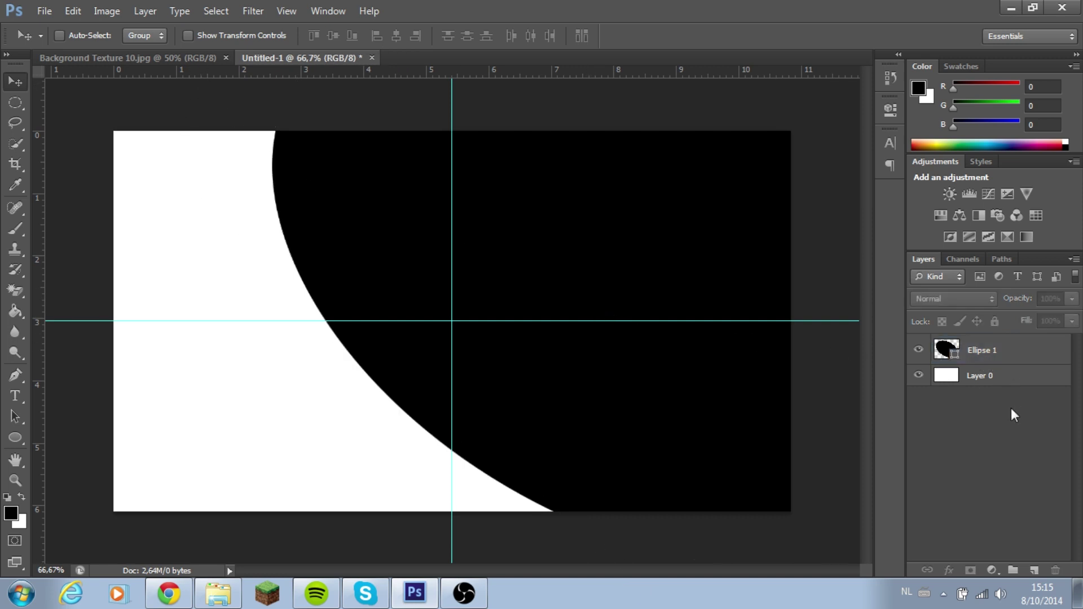
left_click(990, 348)
left_click(987, 386)
left_click(986, 353)
left_click(993, 377)
left_click(986, 352)
left_click(992, 377)
left_click(986, 352)
left_click(992, 377)
left_click(990, 351)
left_click(992, 377)
left_click(989, 351)
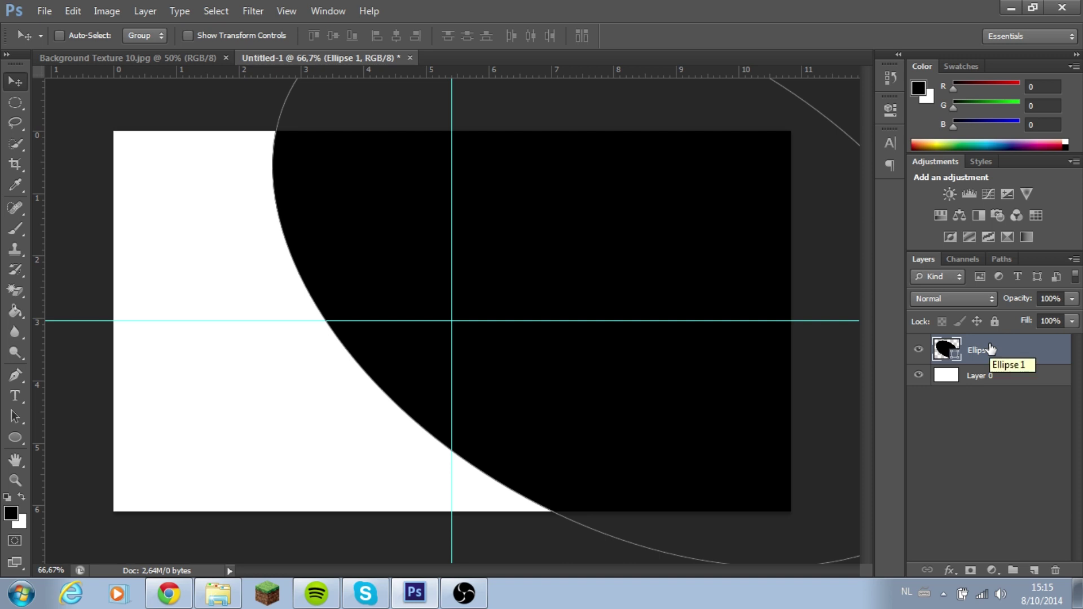
left_click(988, 379)
left_click(1003, 360)
Step: Hide the black ellipse to check the background, then show it again
right_click(917, 351)
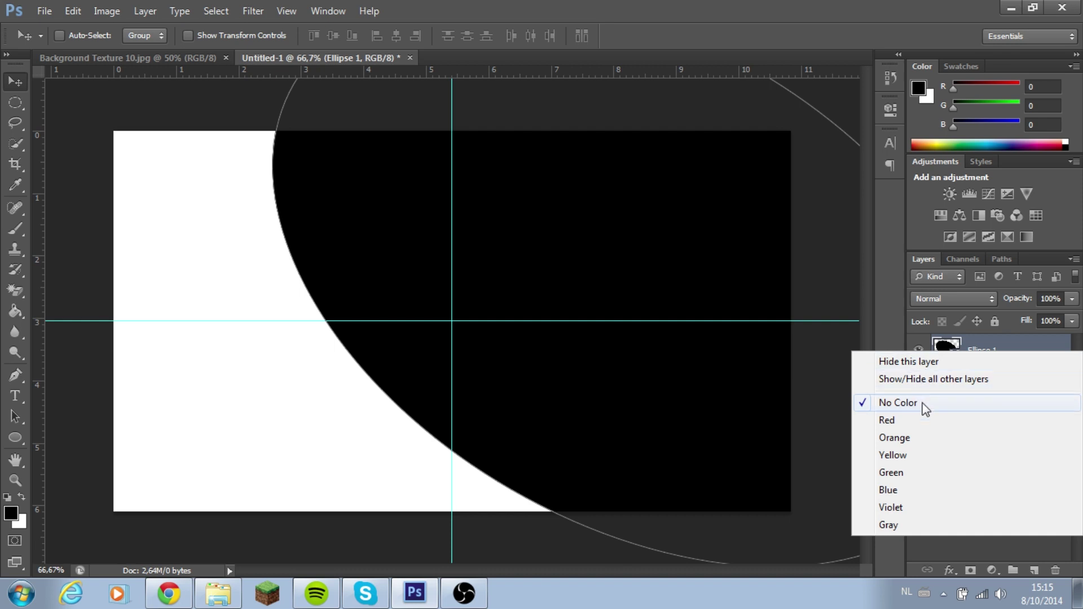
left_click(962, 546)
left_click(919, 354)
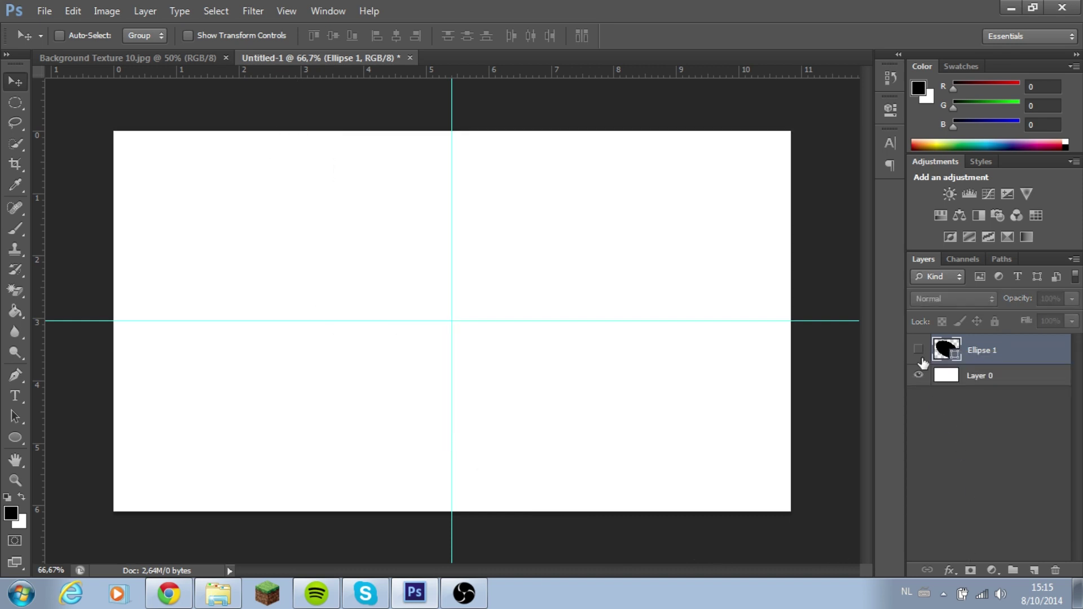
left_click(918, 350)
Step: Rasterize the Ellipse 1 shape layer into pixels
right_click(982, 363)
left_click(1023, 364)
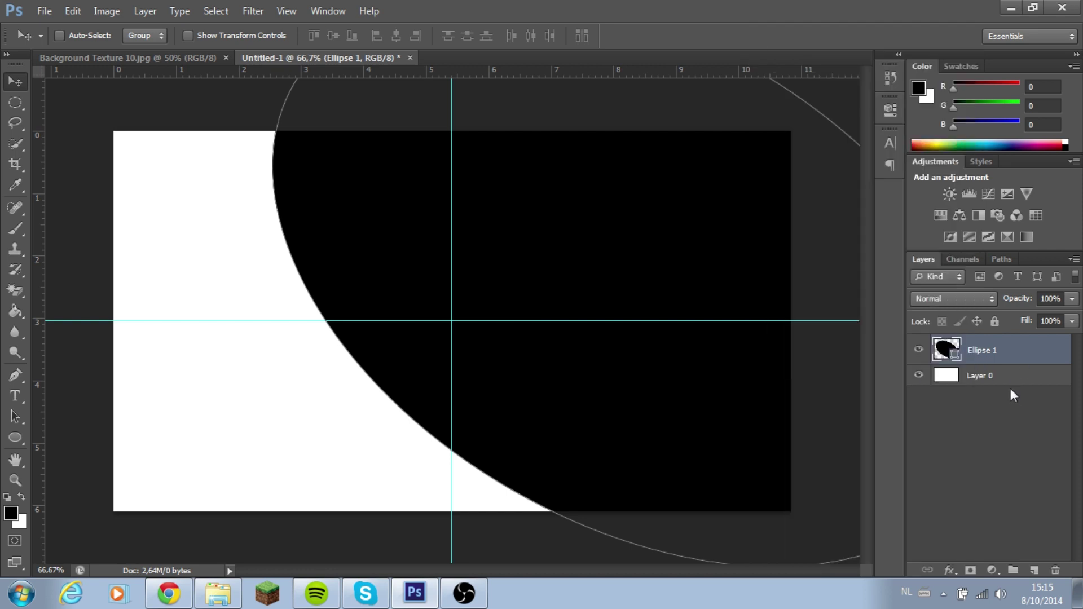
right_click(1006, 353)
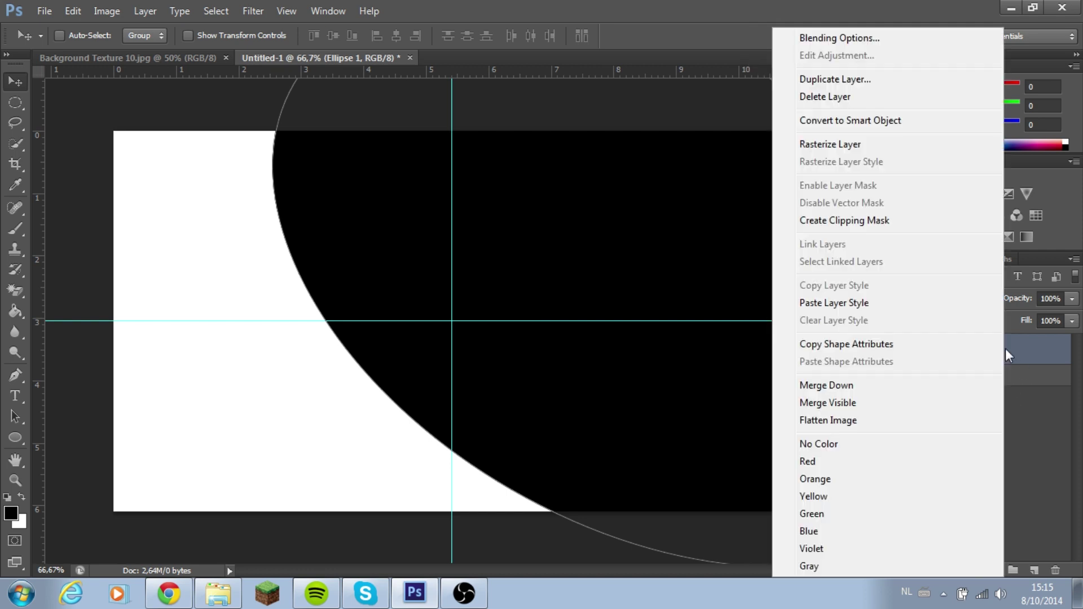
left_click(886, 145)
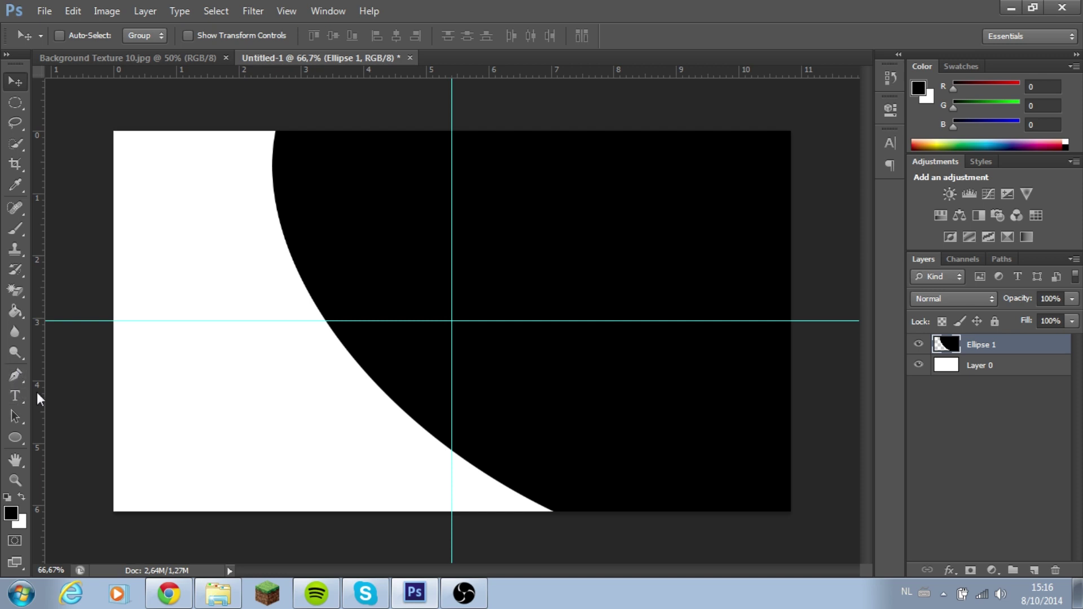
Step: Toggle the ellipse and white background visibility to compare, and select both layers
right_click(992, 348)
left_click(998, 350)
left_click(919, 344)
left_click(918, 365)
left_click(918, 344)
left_click(918, 364)
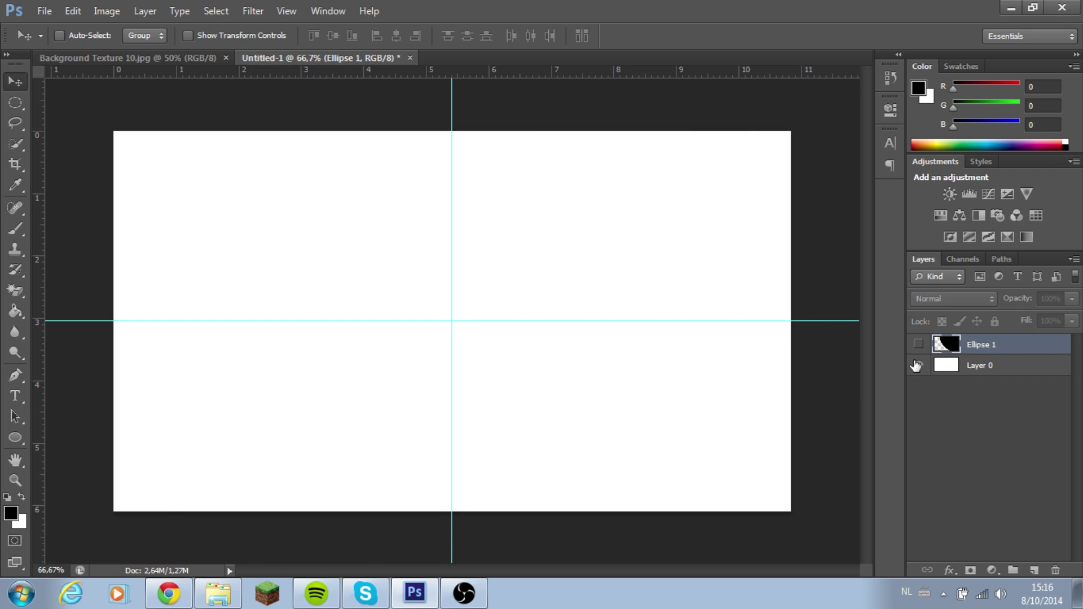
left_click(918, 344)
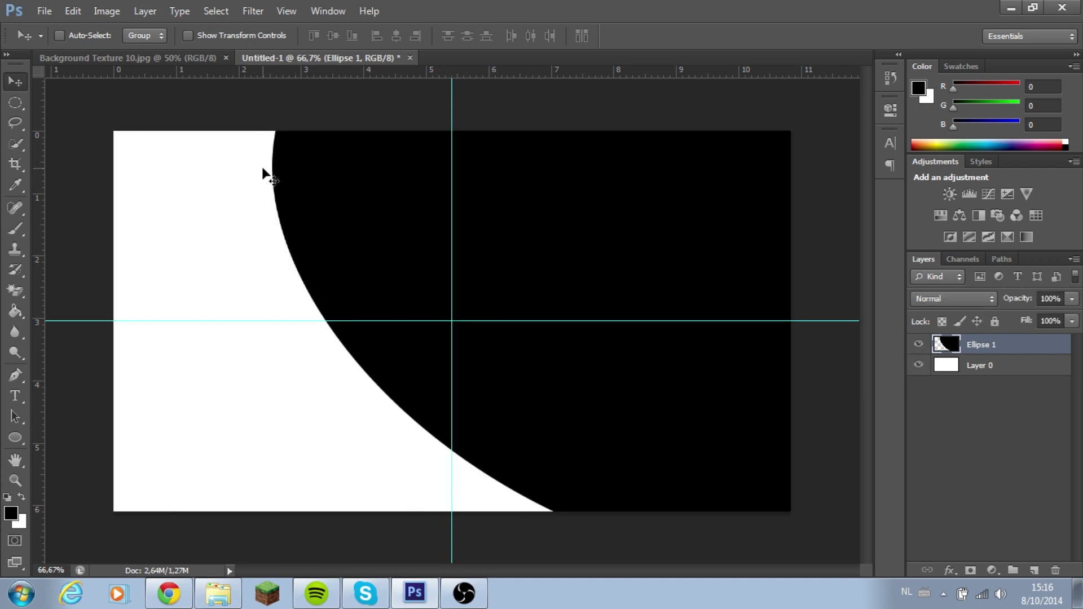
left_click(987, 372, "shift")
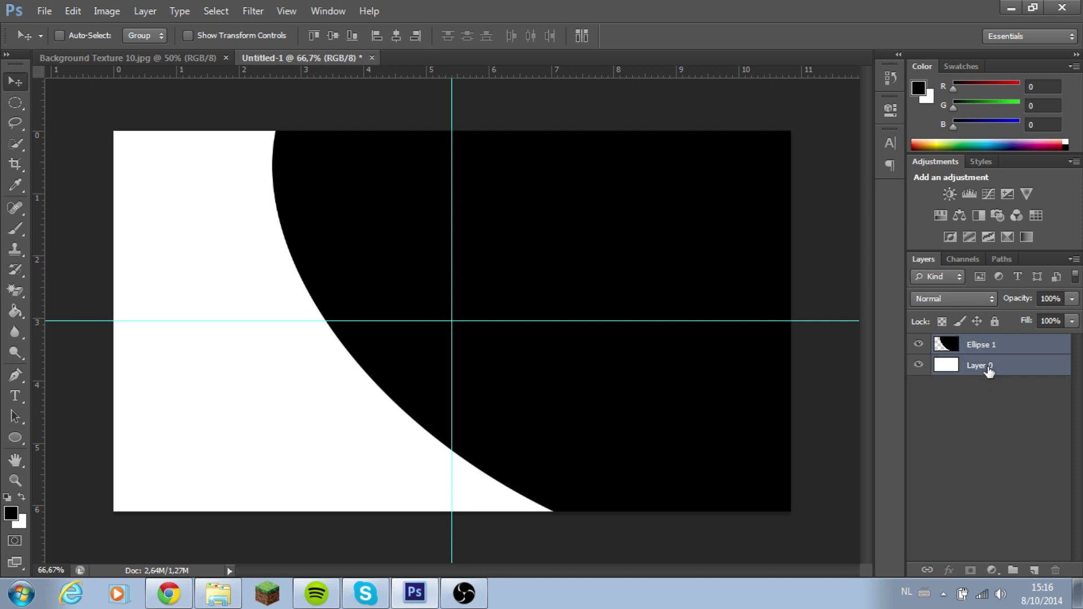
Step: Combine the white background and black ellipse layers into one smart object
right_click(988, 370)
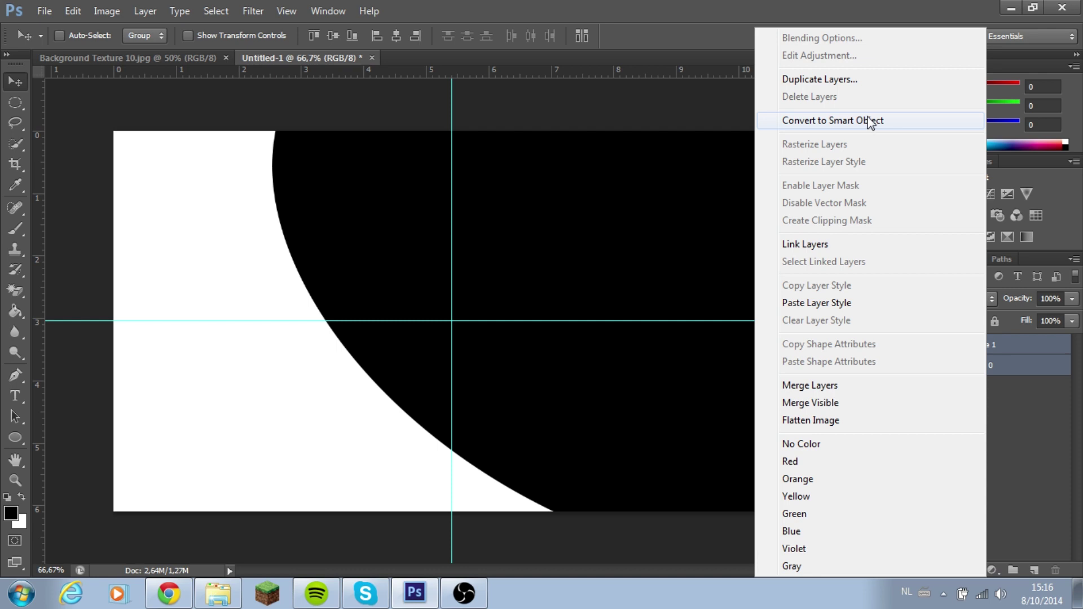
left_click(866, 124)
right_click(983, 357)
left_click(984, 353)
right_click(986, 344)
left_click(994, 345)
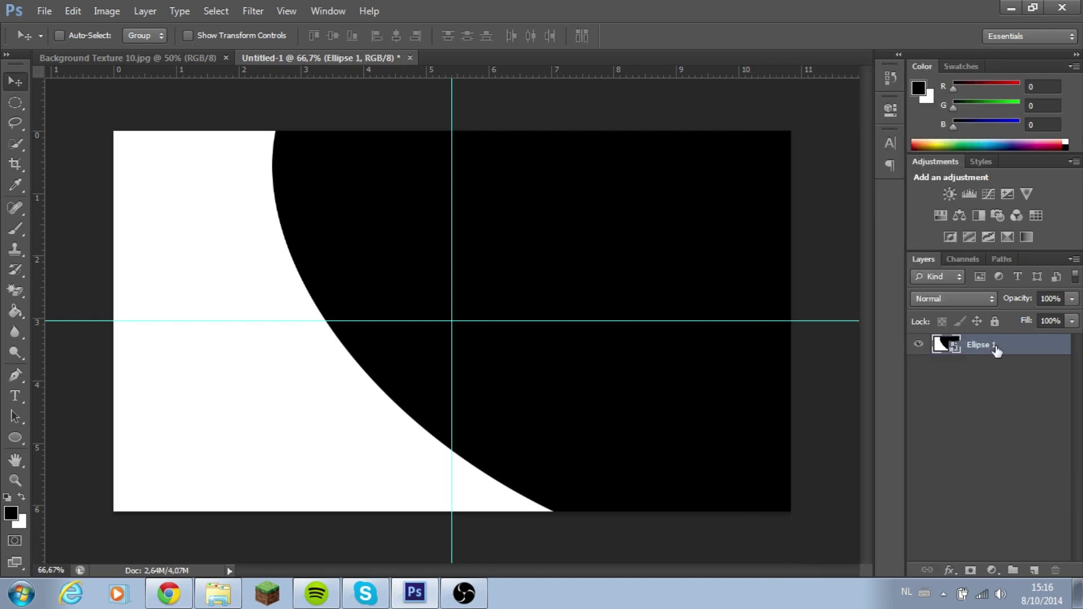
right_click(996, 345)
left_click(1004, 347)
Step: Rasterize the Ellipse 1 smart object into a flat pixel layer
right_click(999, 343)
left_click(999, 341)
right_click(956, 350)
right_click(989, 351)
left_click(1002, 347)
right_click(1003, 347)
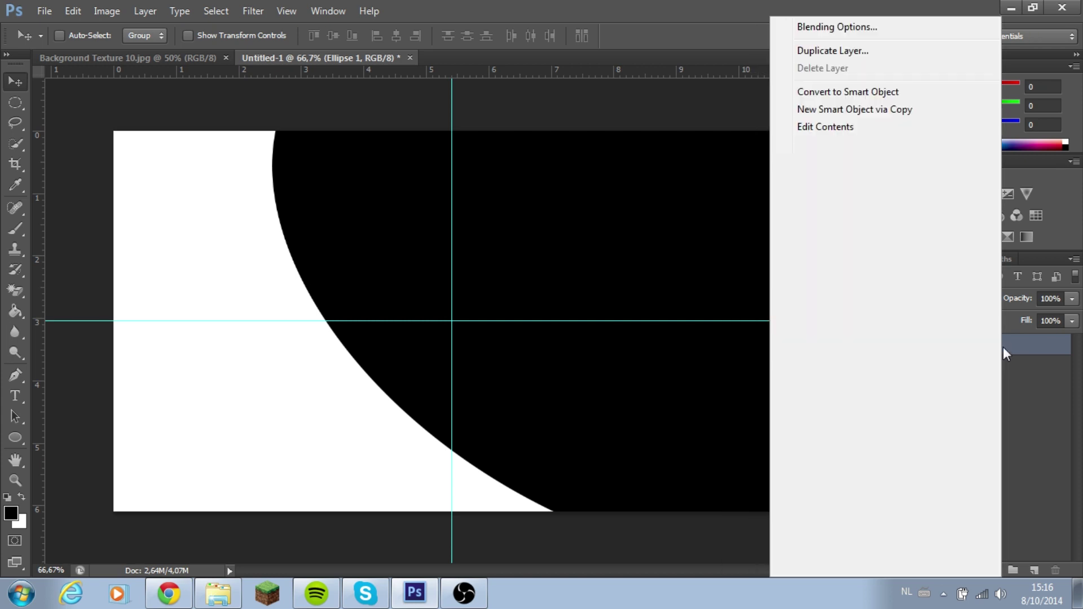
right_click(1020, 345)
right_click(1033, 348)
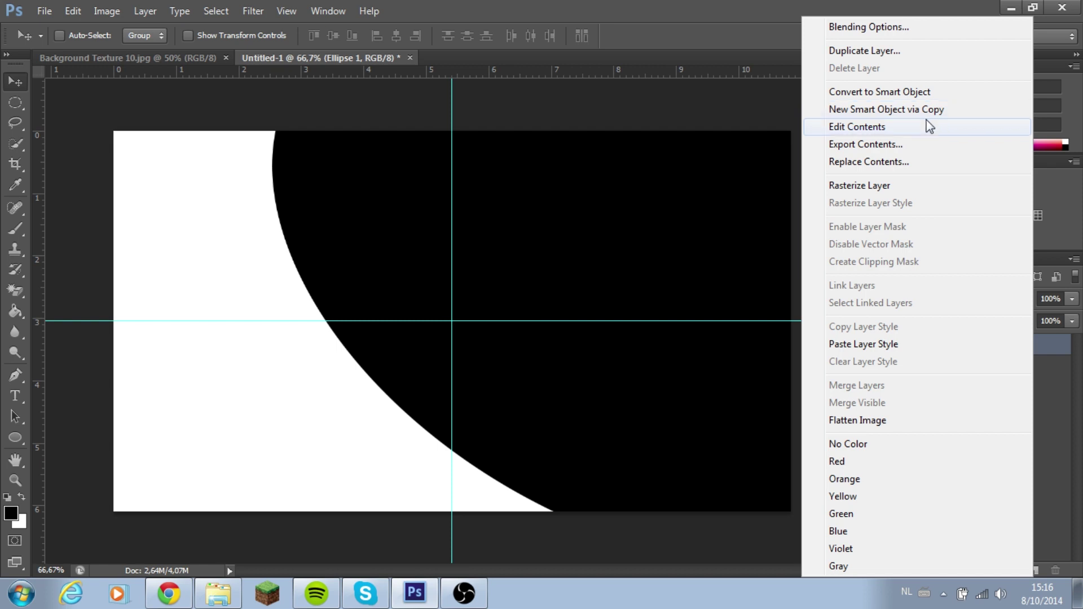
left_click(888, 185)
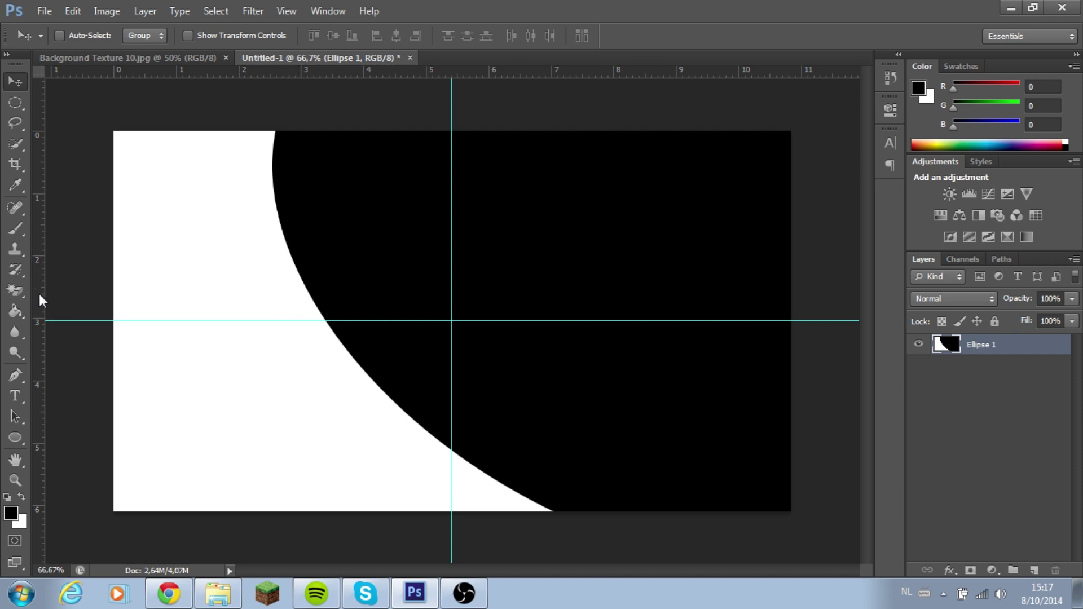
Step: Erase the black curved area with the Magic Eraser, leaving the white panel
left_click(15, 291)
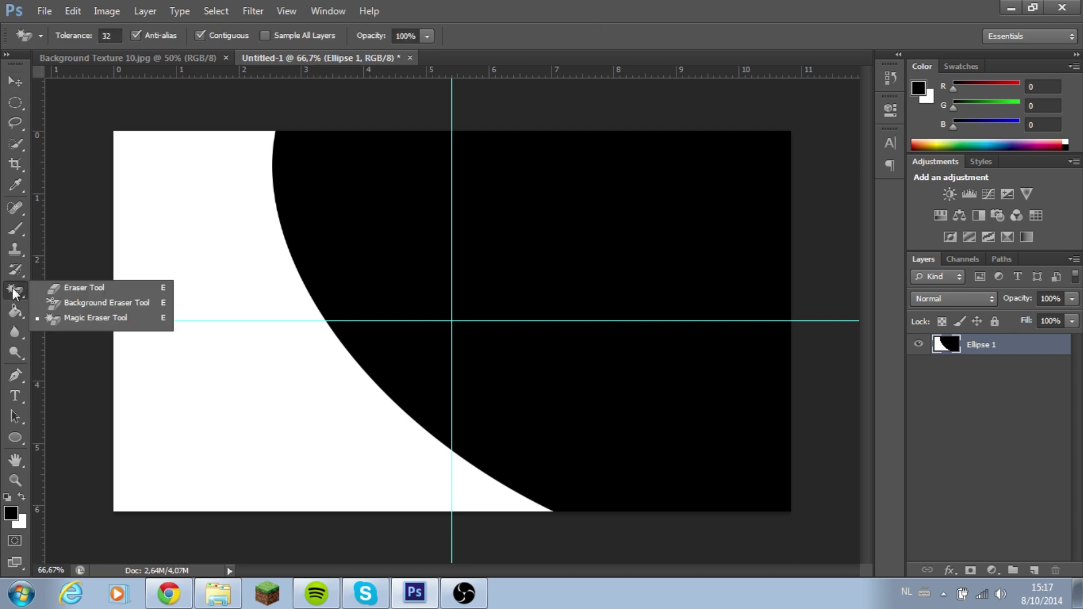
left_click(72, 291)
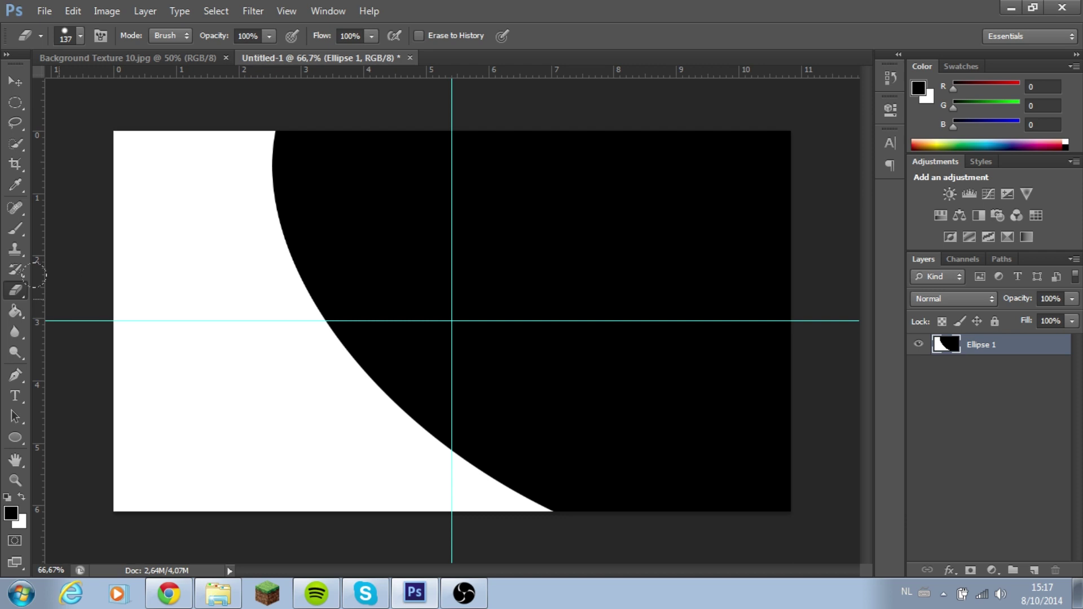
left_click(26, 289)
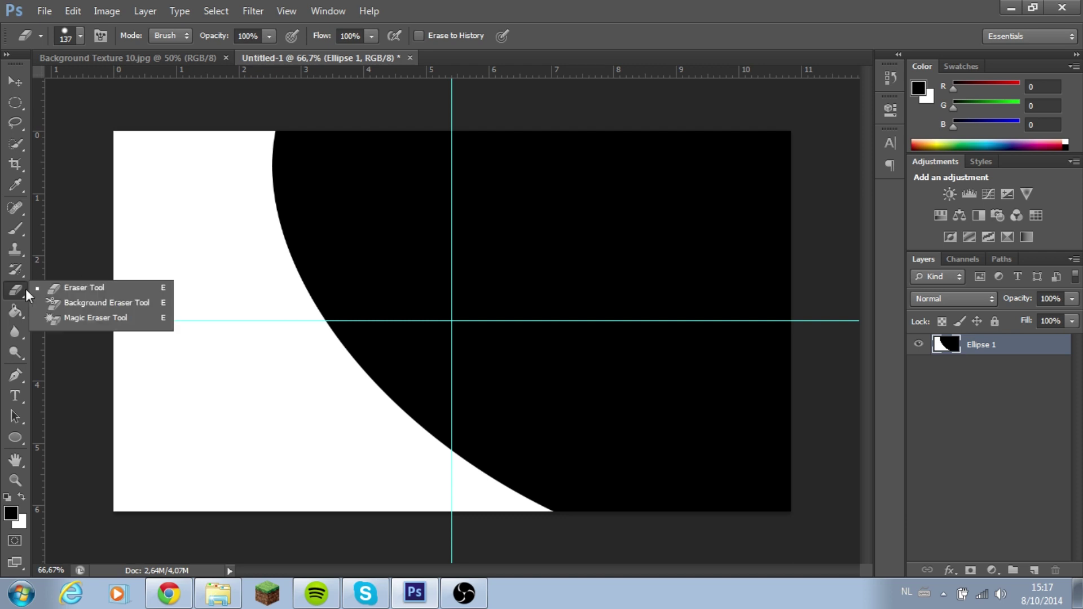
left_click(92, 318)
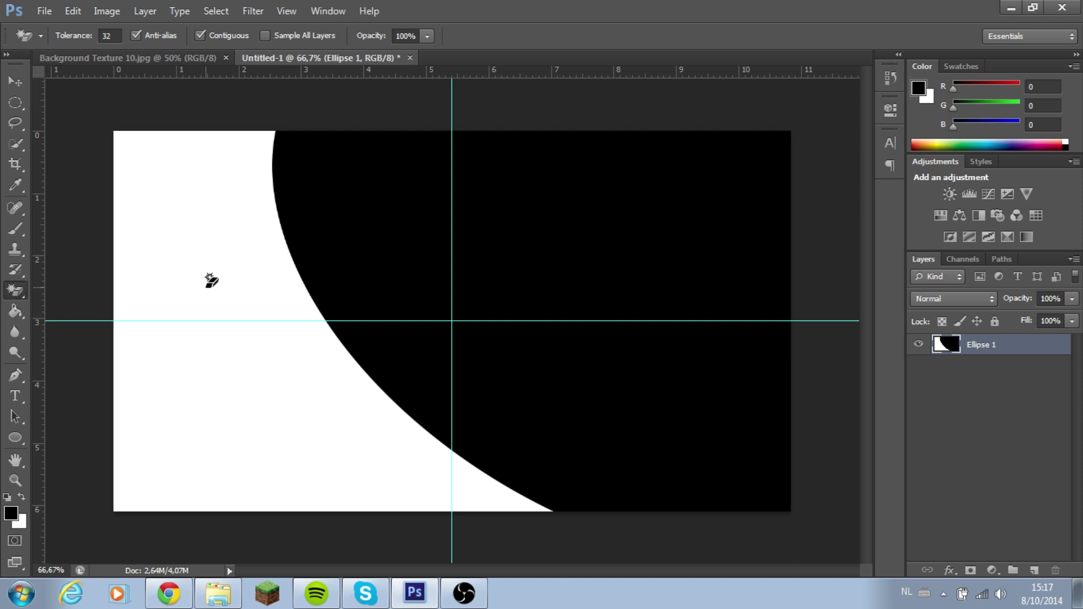
left_click(359, 241)
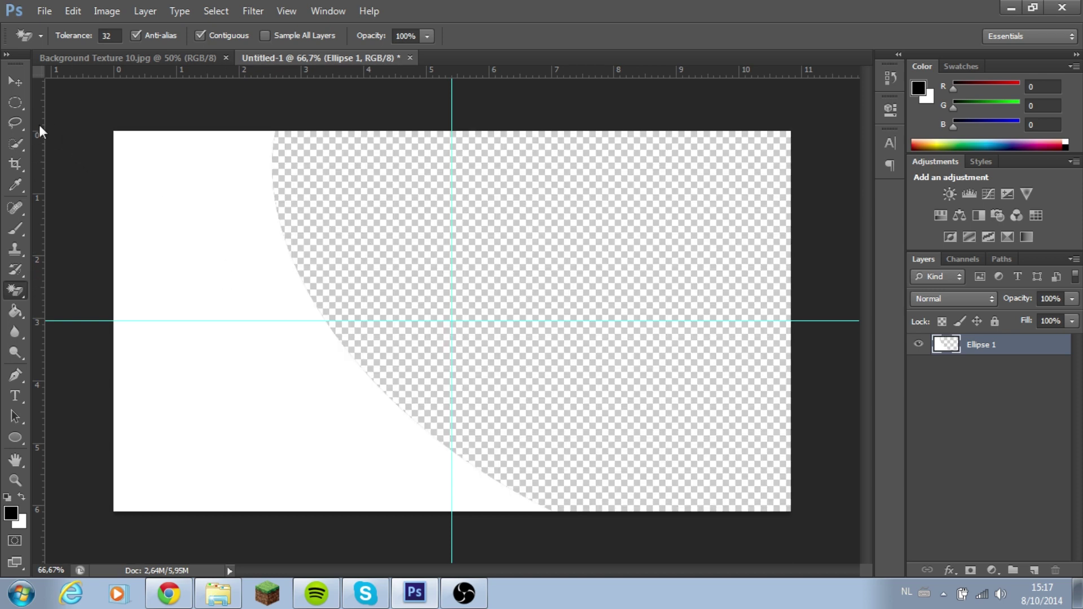
Step: Drag the Minecraft night screenshot from the screenshots folder onto the canvas
left_click(17, 83)
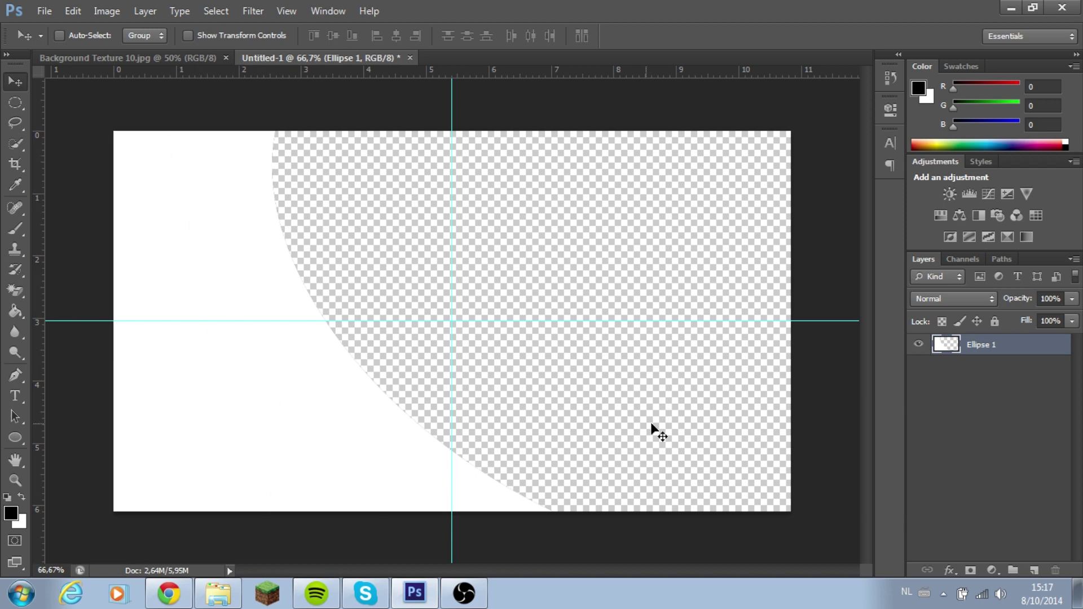
left_click(918, 344)
left_click(918, 344)
left_click(218, 592)
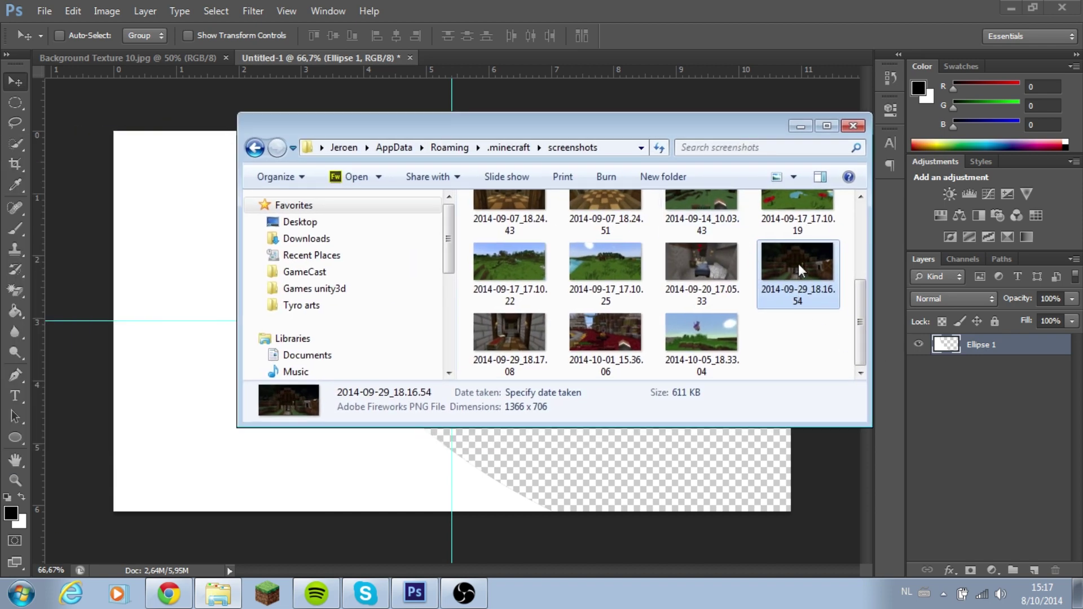
mouse_move(794, 290)
left_mouse_down()
mouse_move(595, 500)
mouse_move(604, 488)
left_mouse_up()
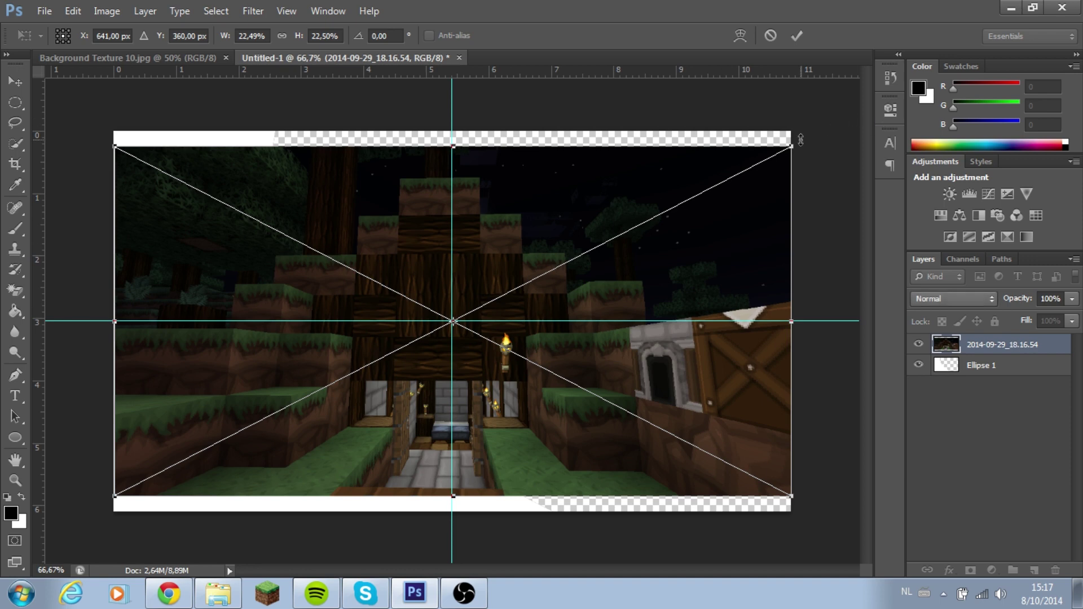
Step: Scale and position the screenshot to fill the whole canvas, and confirm the transform
left_click_drag(783, 150, 903, 107)
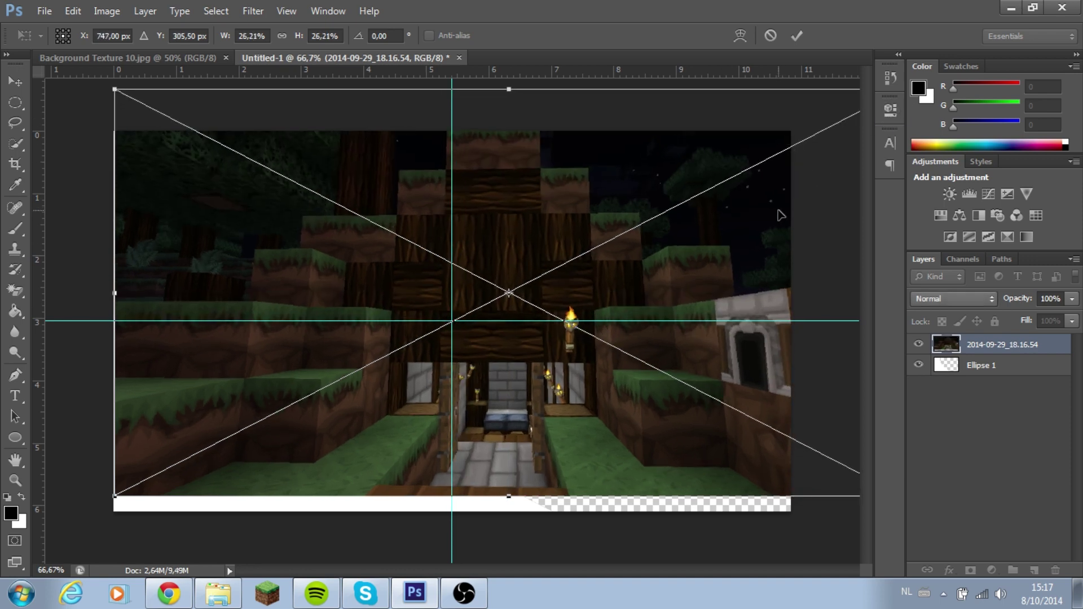
left_click_drag(779, 215, 640, 269)
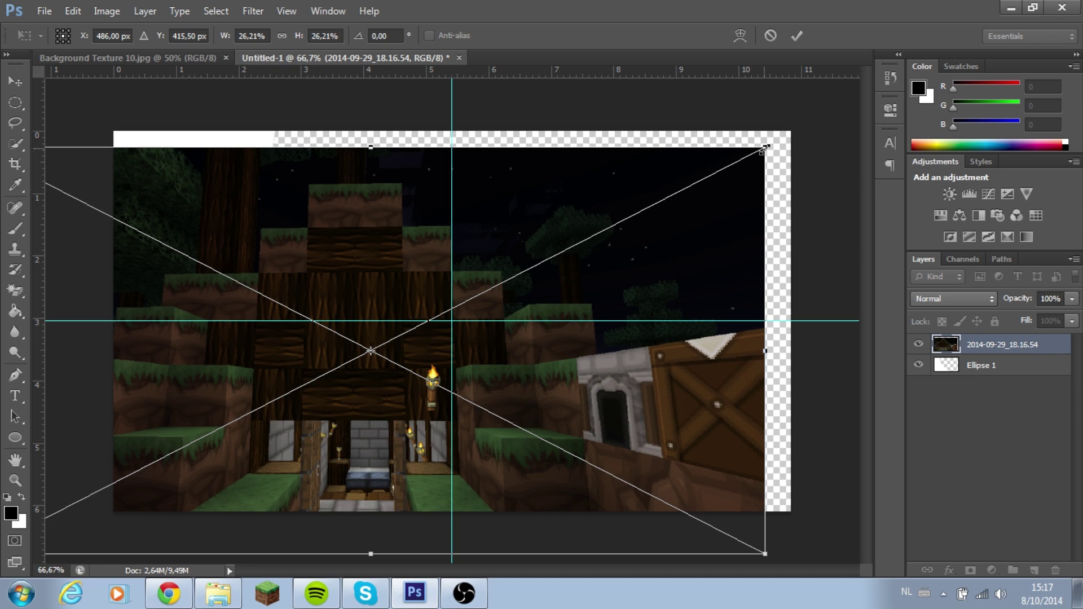
left_click_drag(765, 148, 630, 244)
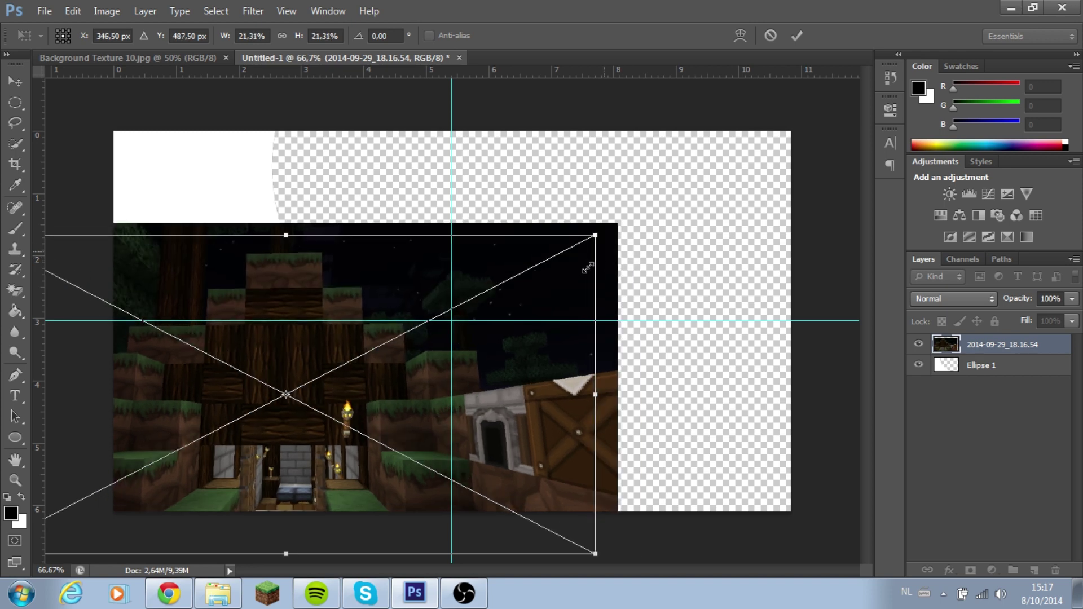
mouse_move(630, 245)
left_mouse_down()
mouse_move(568, 278)
mouse_move(795, 131)
left_mouse_up()
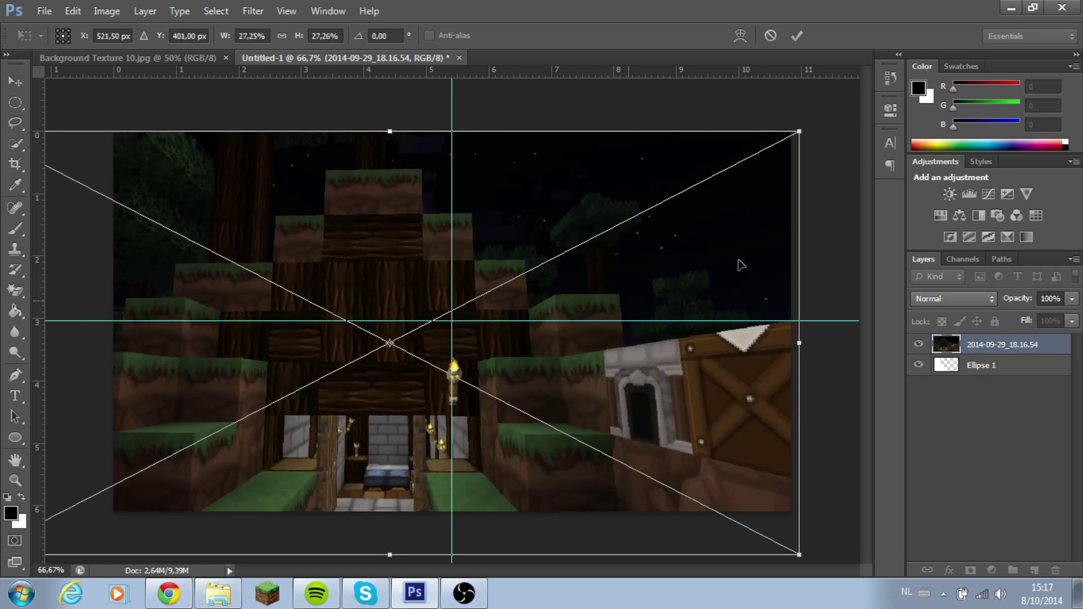
left_click_drag(636, 291, 773, 249)
key("Return")
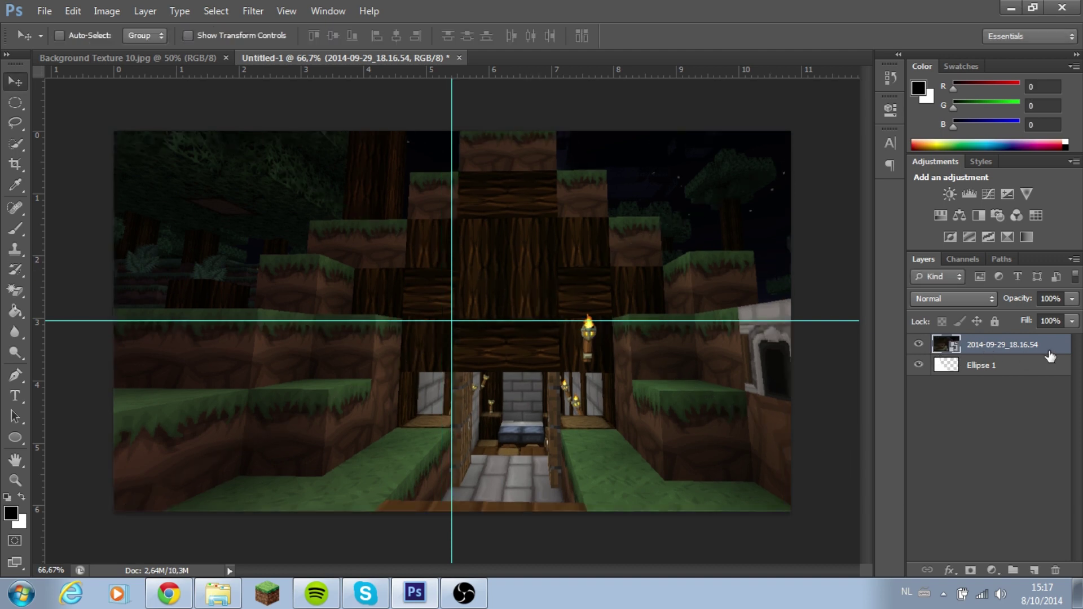
left_click(1000, 403)
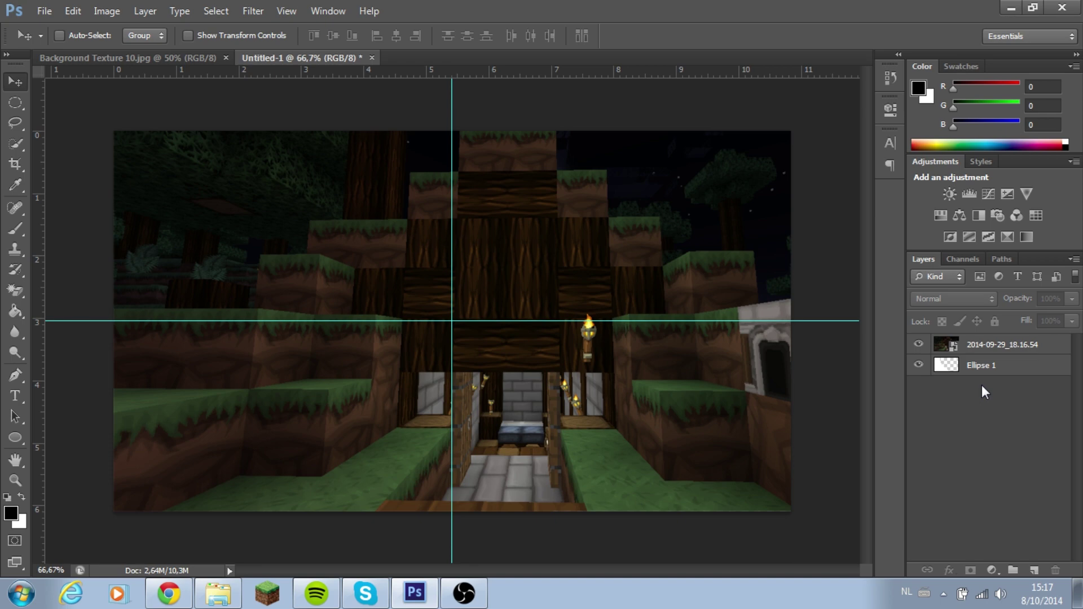
Step: Move the screenshot layer below Ellipse 1, nudge it slightly, and rasterize it
left_click_drag(986, 354, 981, 386)
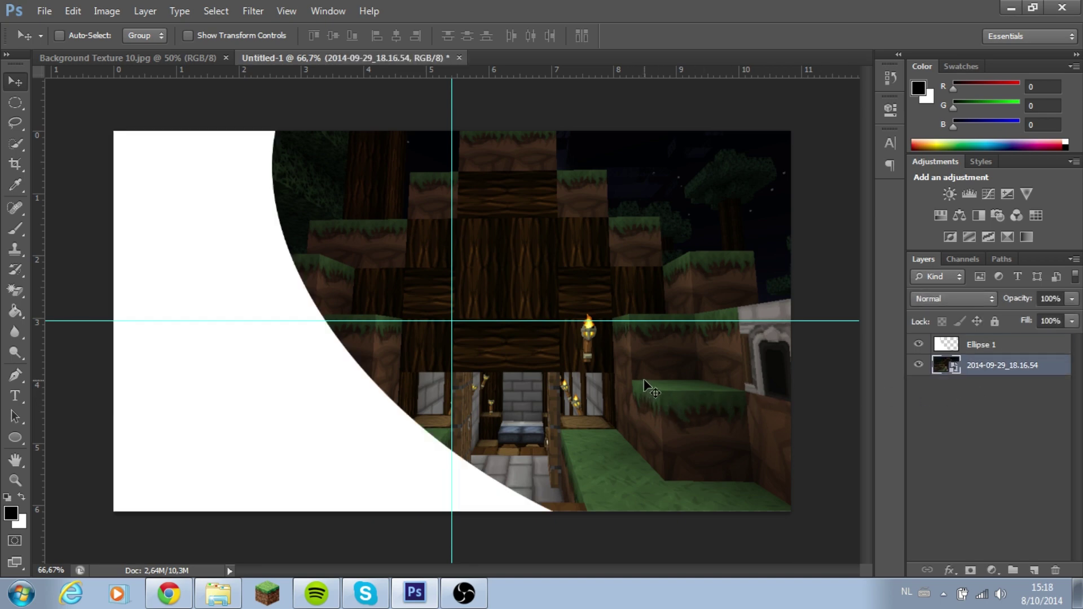
left_click_drag(667, 374, 676, 387)
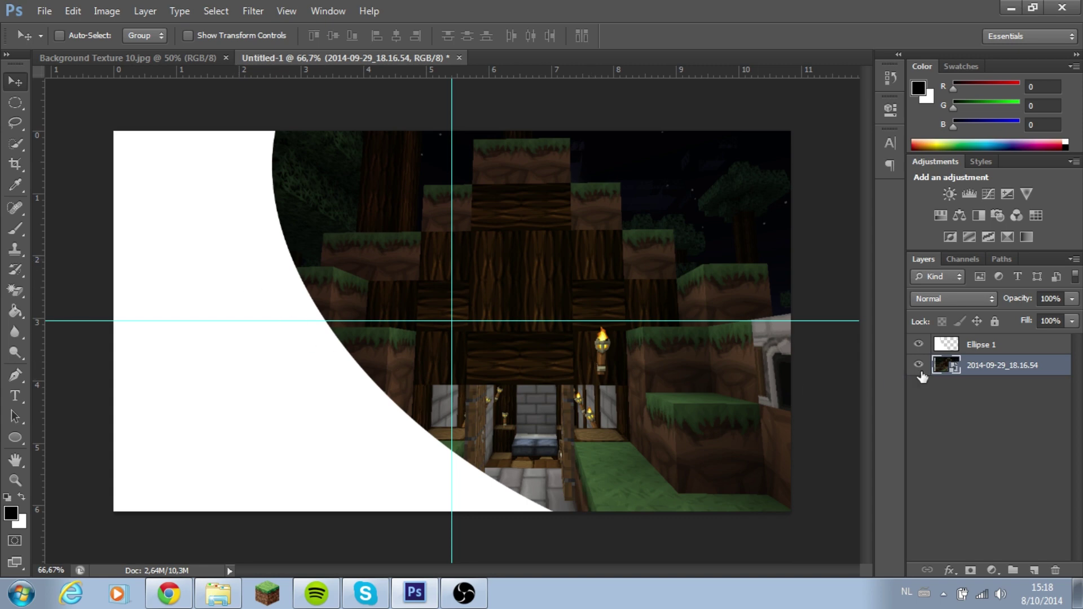
right_click(984, 367)
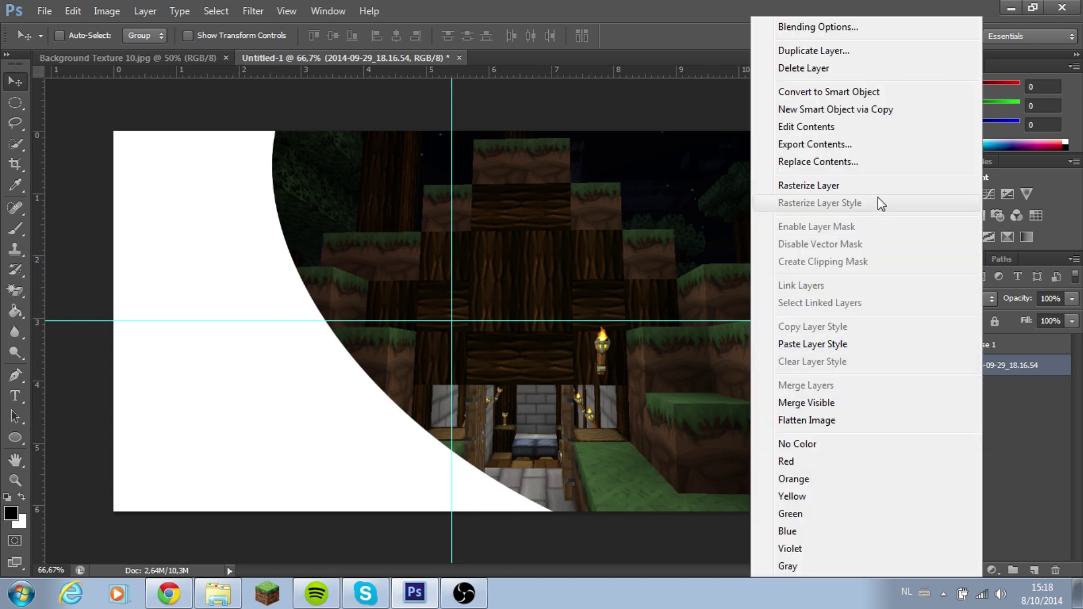
left_click(806, 192)
left_click(985, 349)
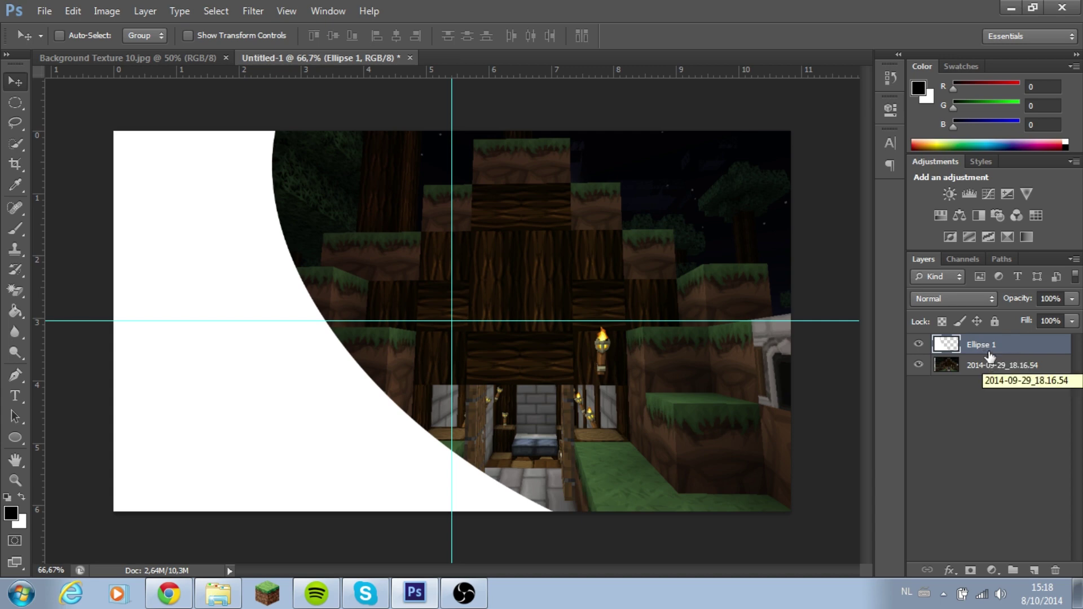
right_click(986, 349)
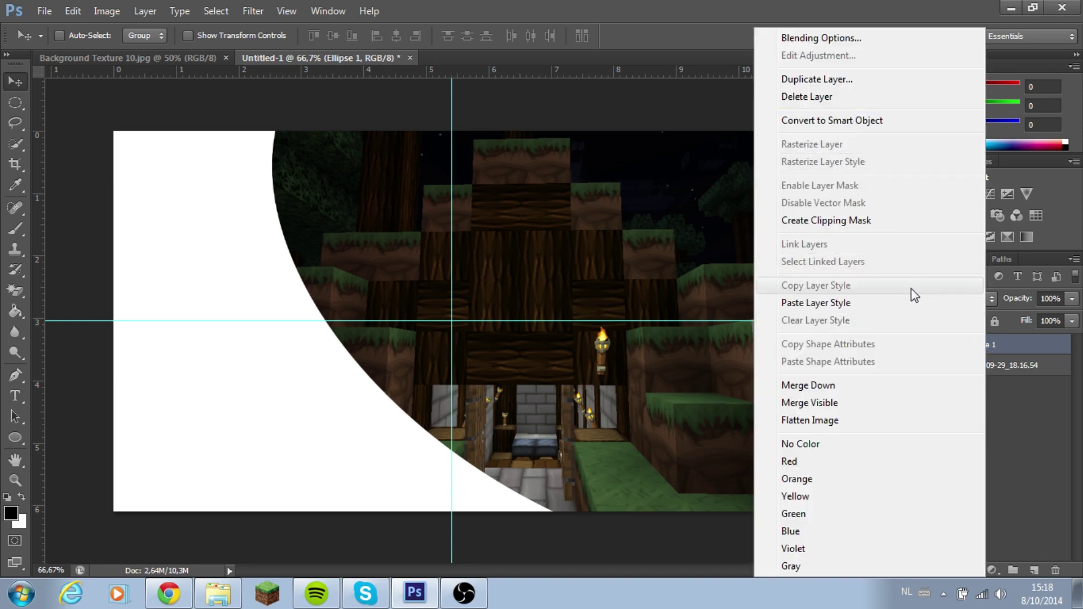
left_click(1021, 337)
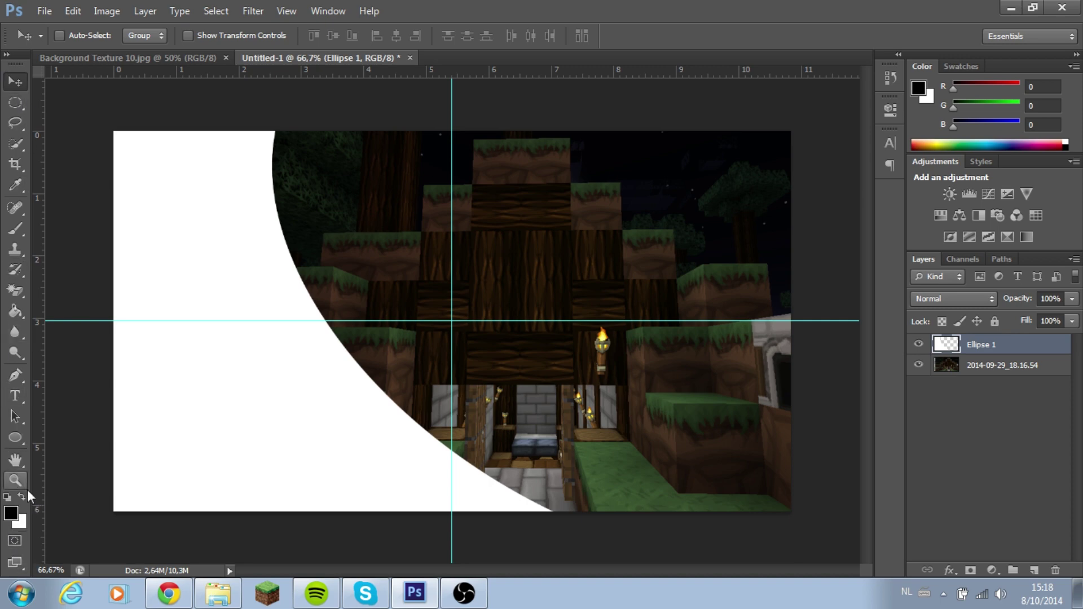
left_click(16, 102)
Step: Pick near-black #050505 as the foreground colour in the Color Picker
left_click(13, 516)
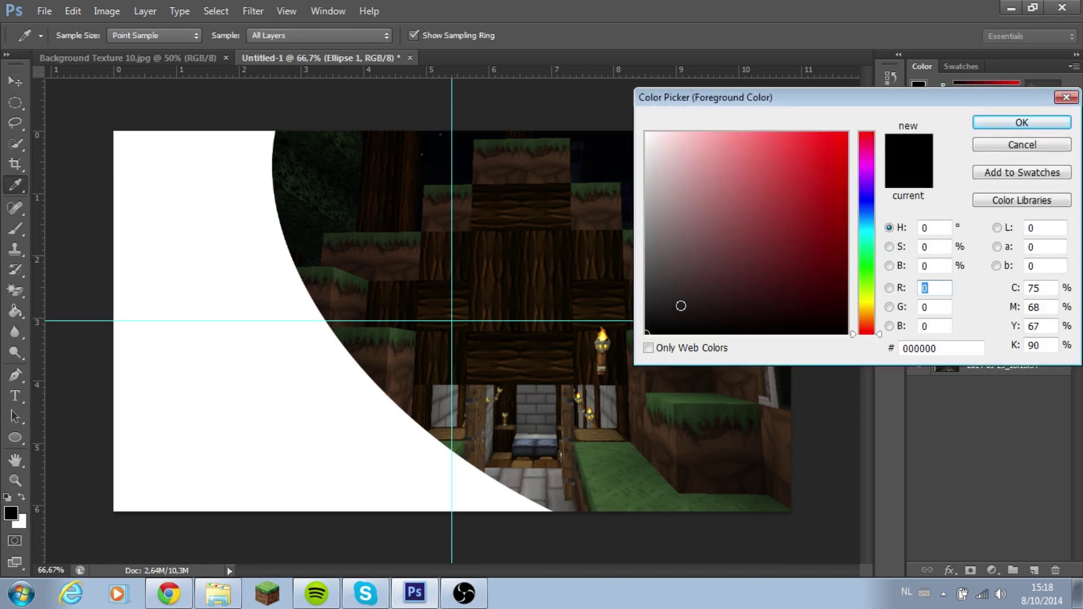
mouse_move(807, 228)
left_mouse_down()
mouse_move(847, 166)
mouse_move(658, 251)
mouse_move(754, 241)
mouse_move(829, 145)
mouse_move(843, 249)
mouse_move(744, 225)
mouse_move(822, 275)
mouse_move(645, 334)
left_mouse_up()
left_click_drag(649, 330, 648, 315)
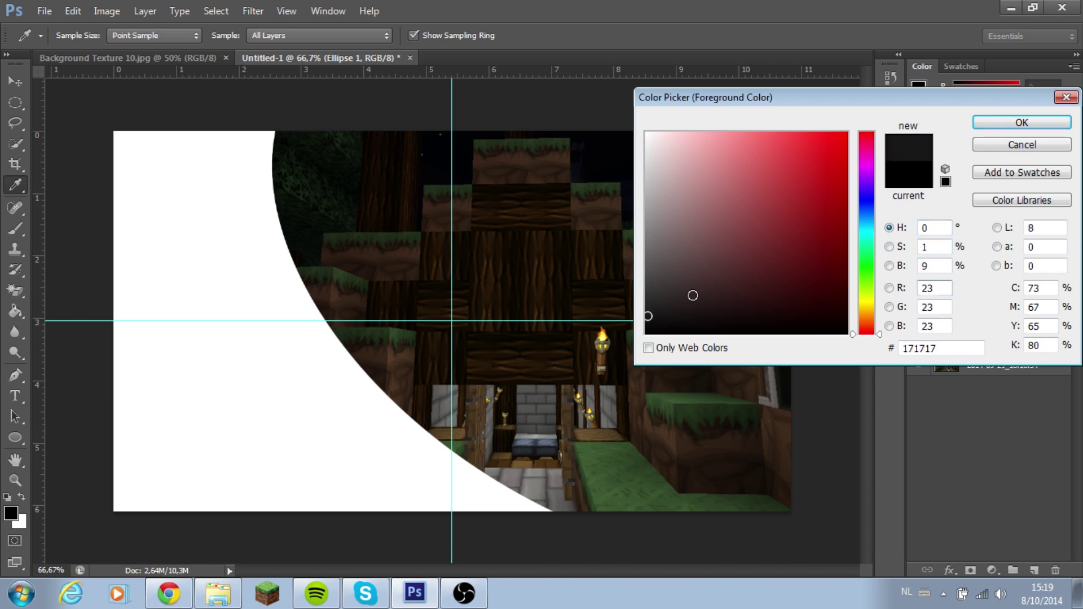
mouse_move(647, 317)
left_mouse_down()
mouse_move(677, 337)
mouse_move(692, 327)
mouse_move(657, 330)
left_mouse_up()
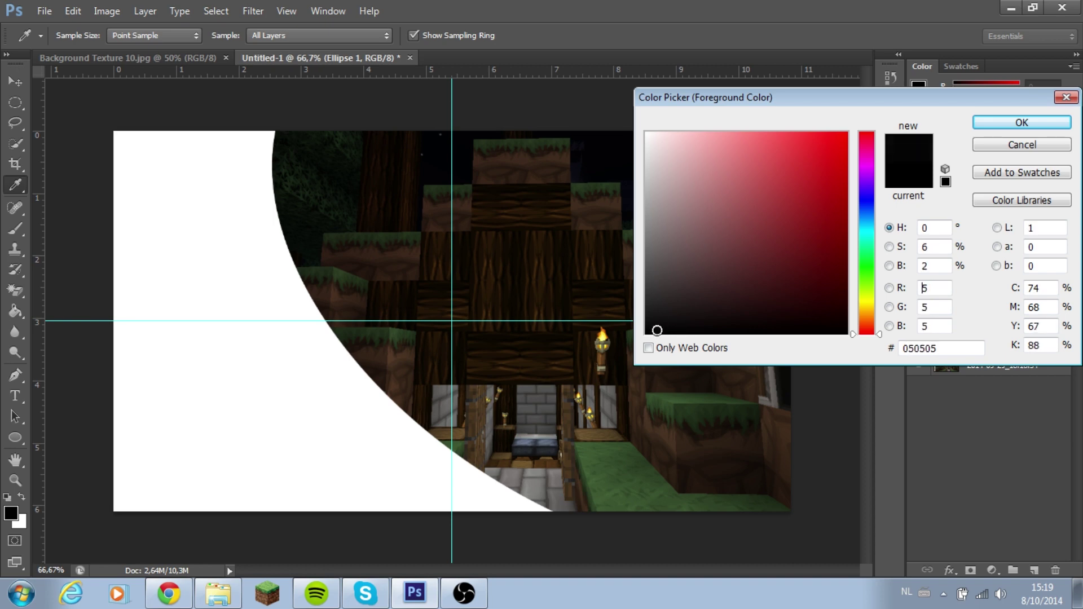
left_click(1005, 124)
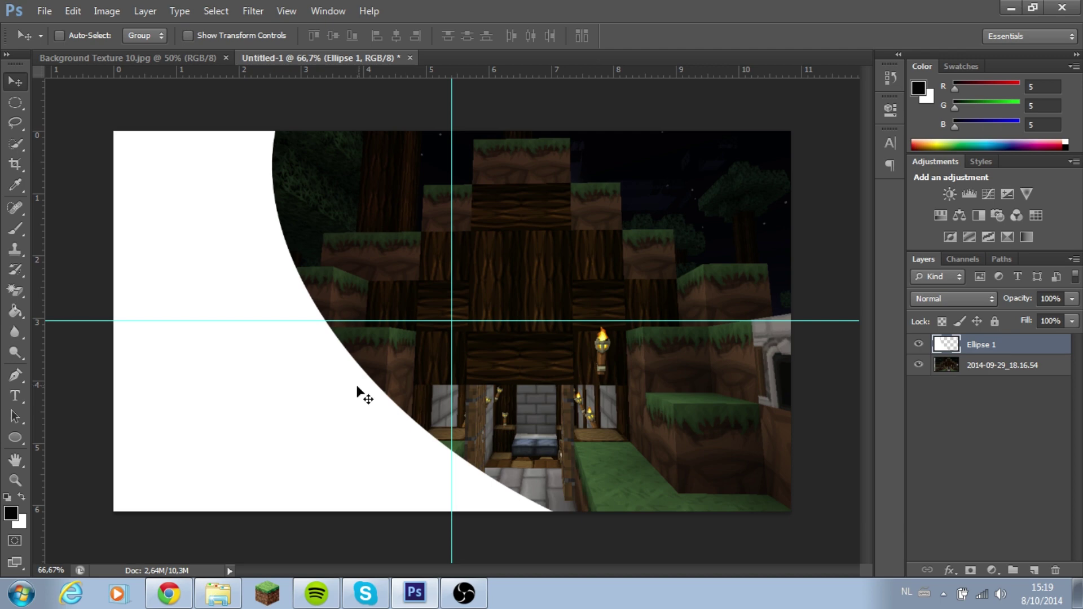
Step: Fill the white curved shape with near-black using the Paint Bucket
left_click(22, 314)
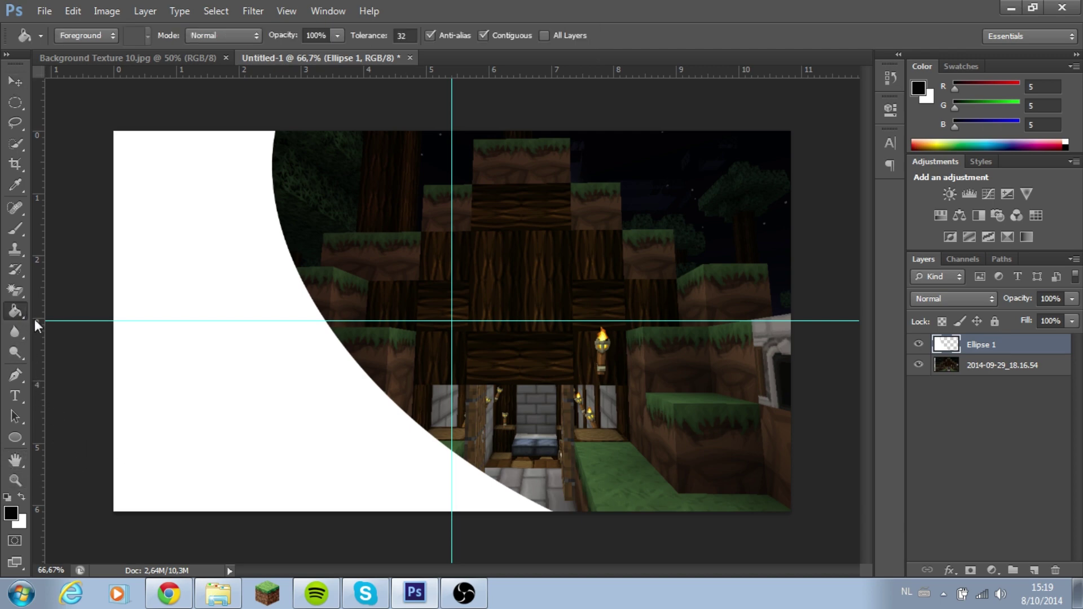
right_click(21, 312)
left_click(85, 319)
left_click(164, 280)
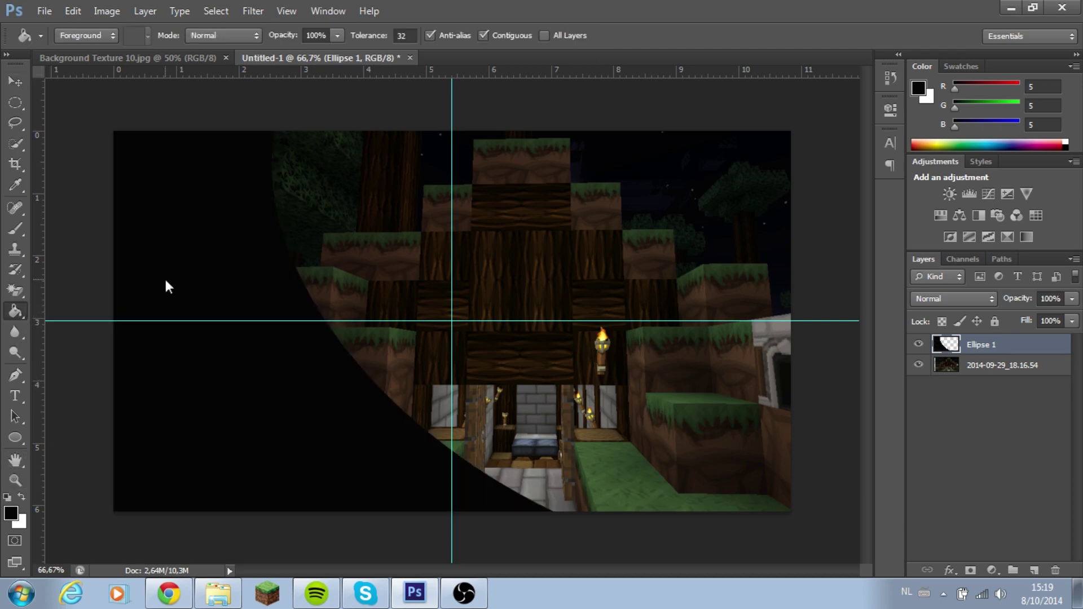
Step: Bring up the Background Texture 10.jpg document
left_click(20, 88)
left_click(208, 59)
left_click(286, 60)
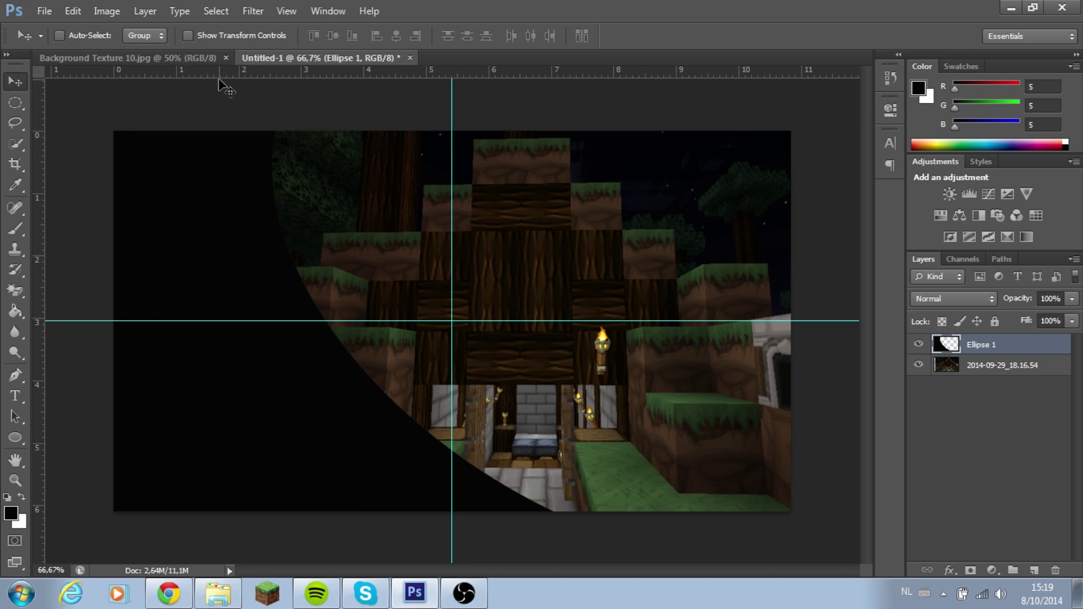
left_click(192, 54)
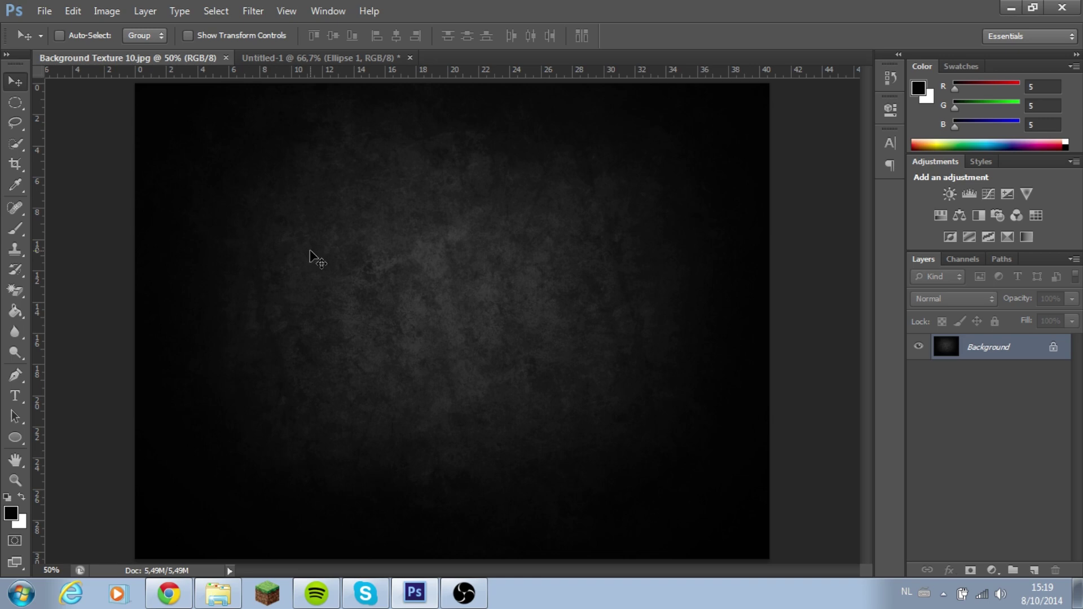
Step: Drag the grunge texture into the thumbnail and position it to cover the canvas
left_click_drag(280, 50, 315, 122)
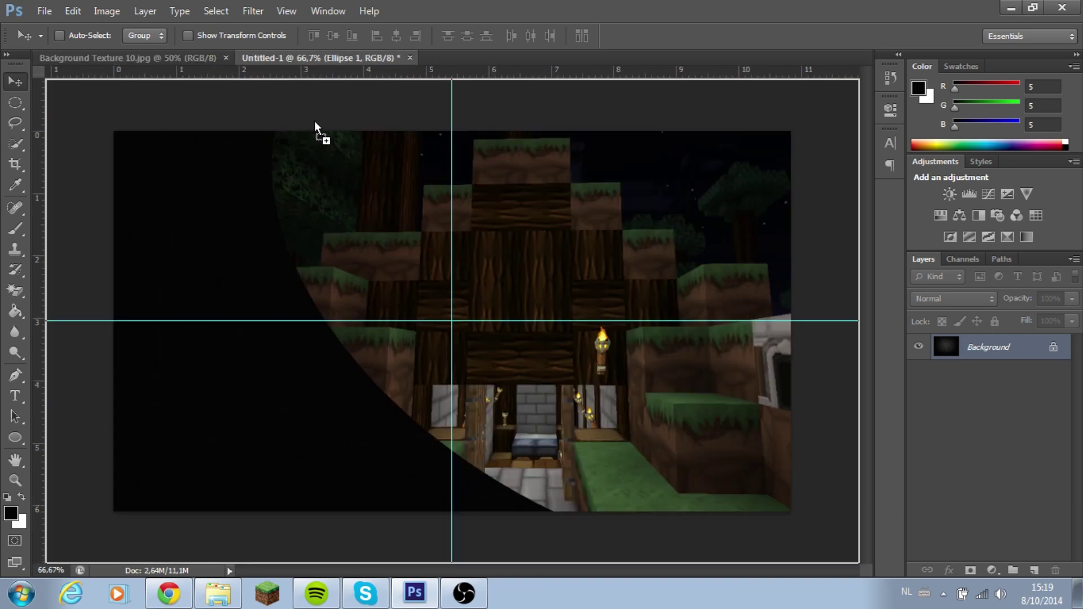
left_click_drag(314, 303, 316, 302)
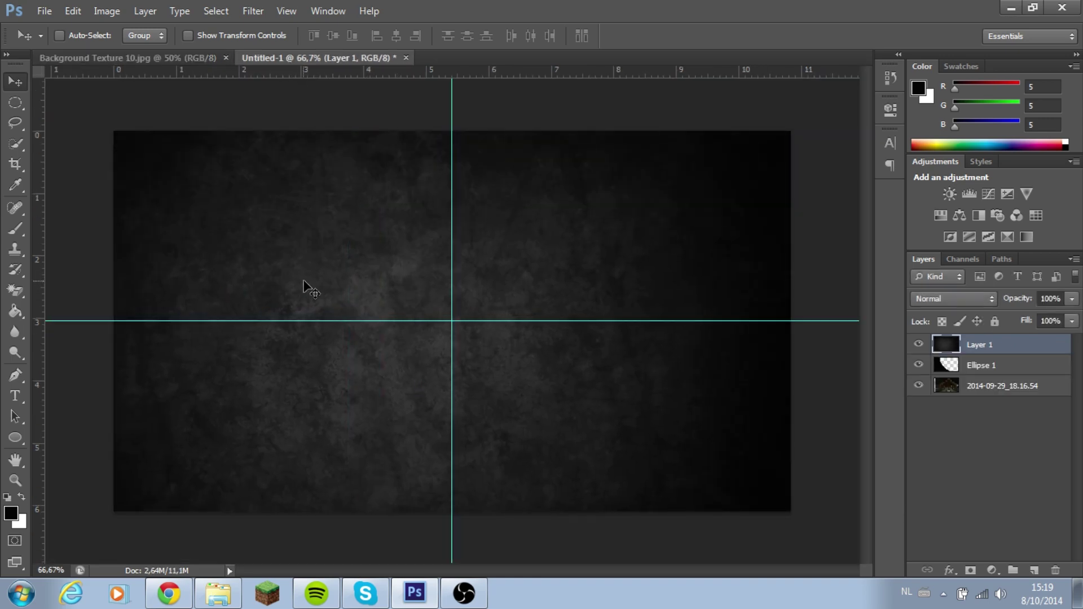
left_click_drag(571, 276, 486, 297)
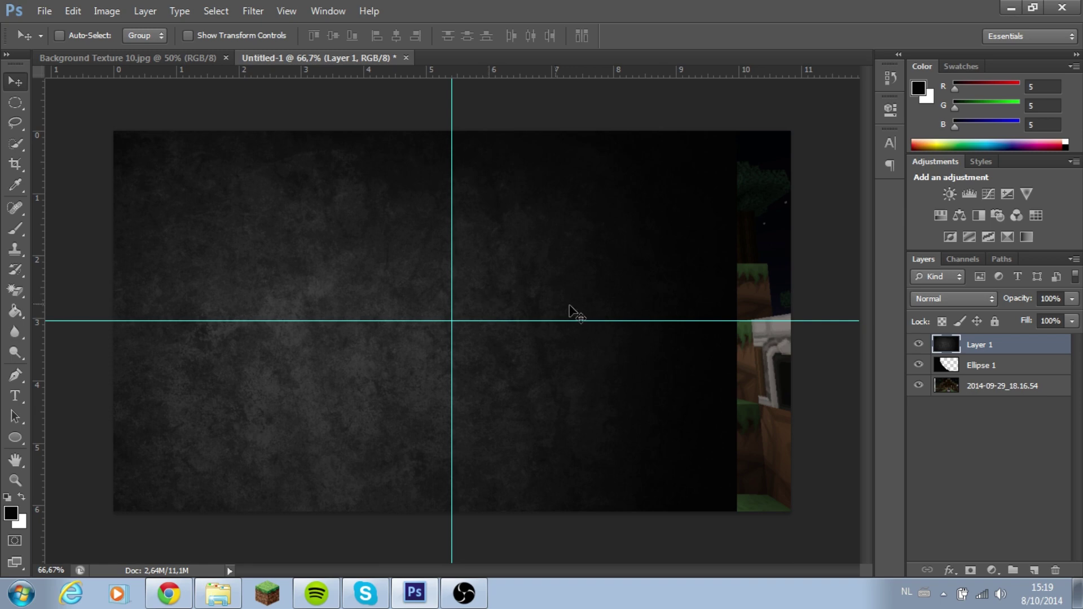
left_click_drag(601, 308, 649, 226)
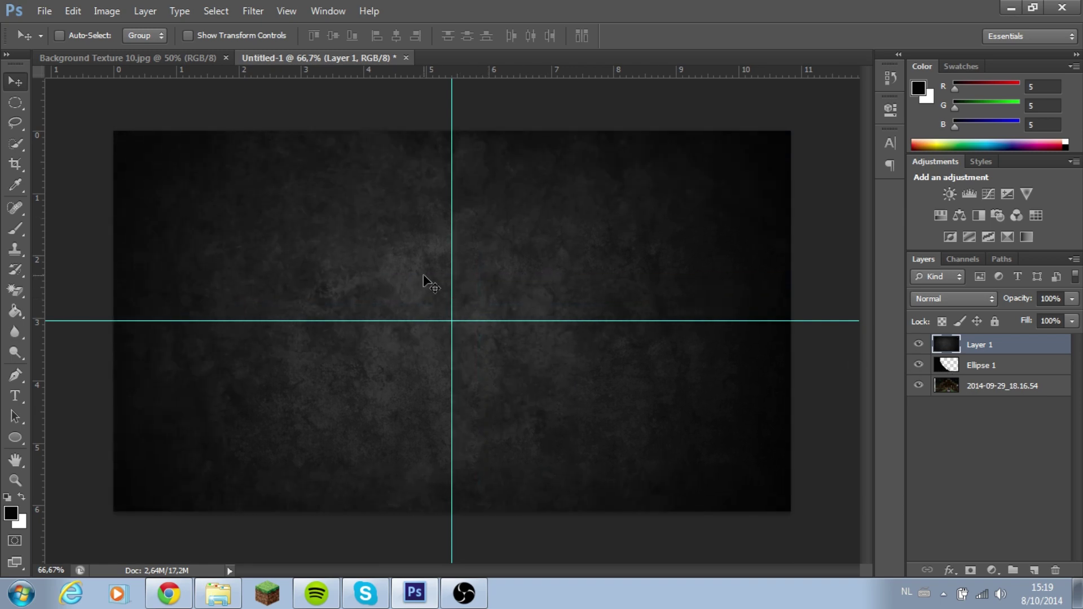
left_click_drag(563, 242, 498, 273)
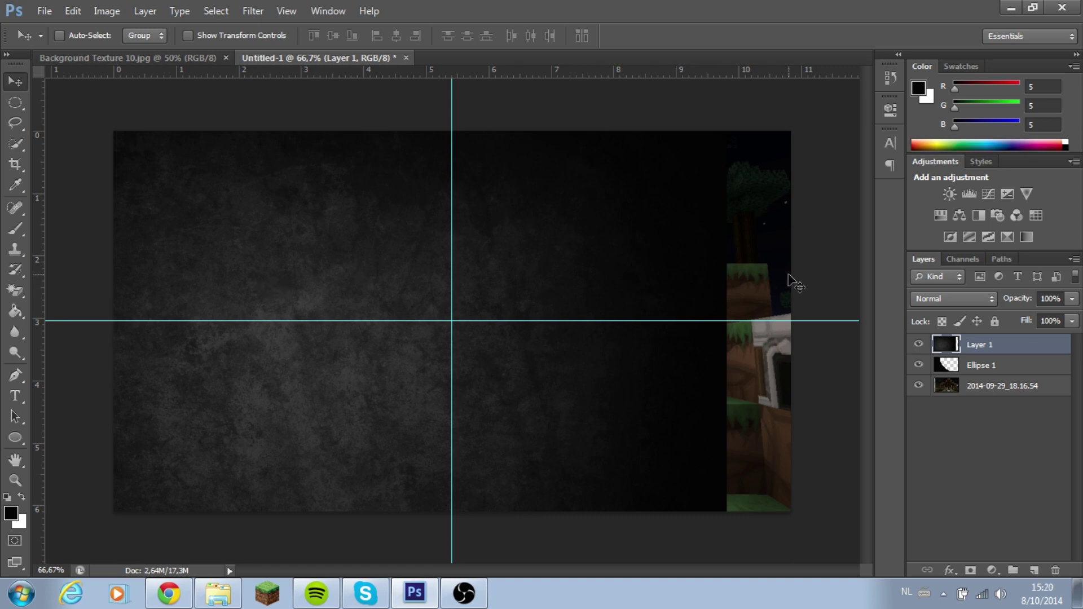
Step: Clip texture Layer 1 to the Ellipse 1 curved panel with Create Clipping Mask
right_click(998, 348)
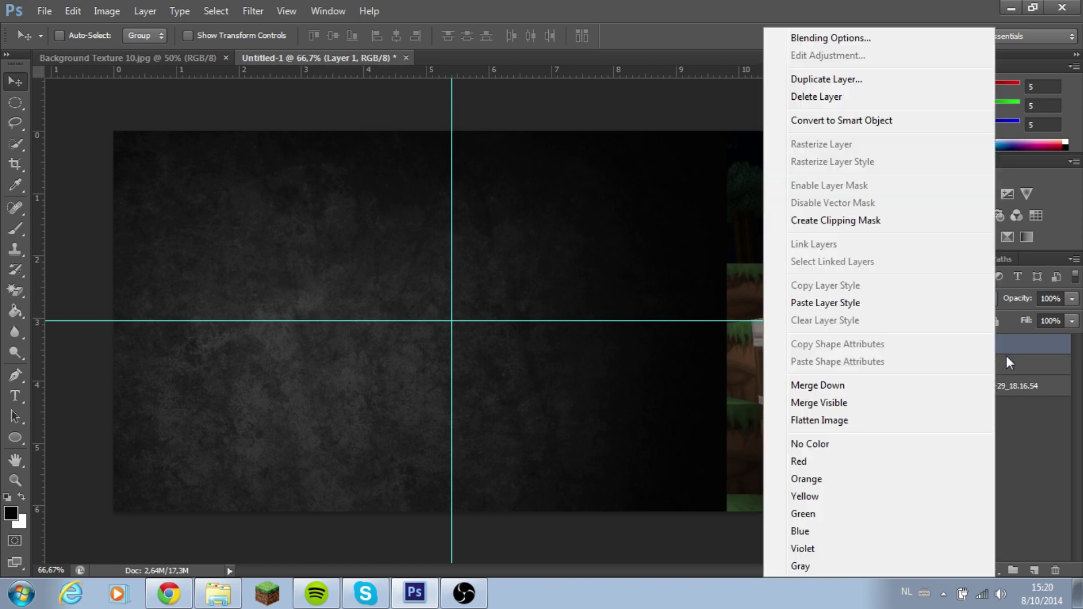
left_click(1001, 325)
right_click(993, 337)
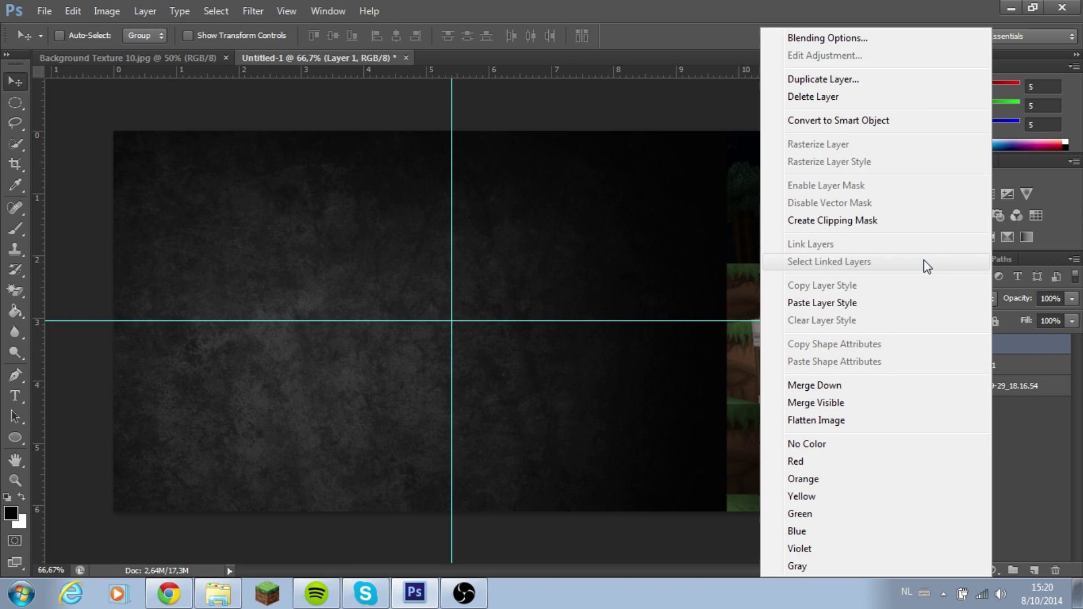
left_click(891, 221)
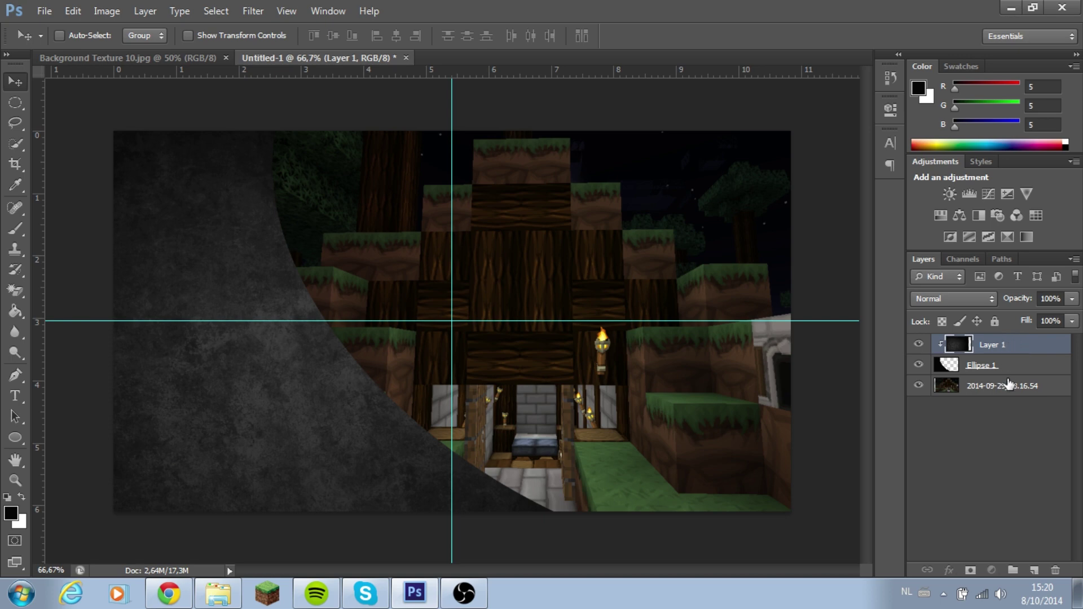
left_click(1010, 366)
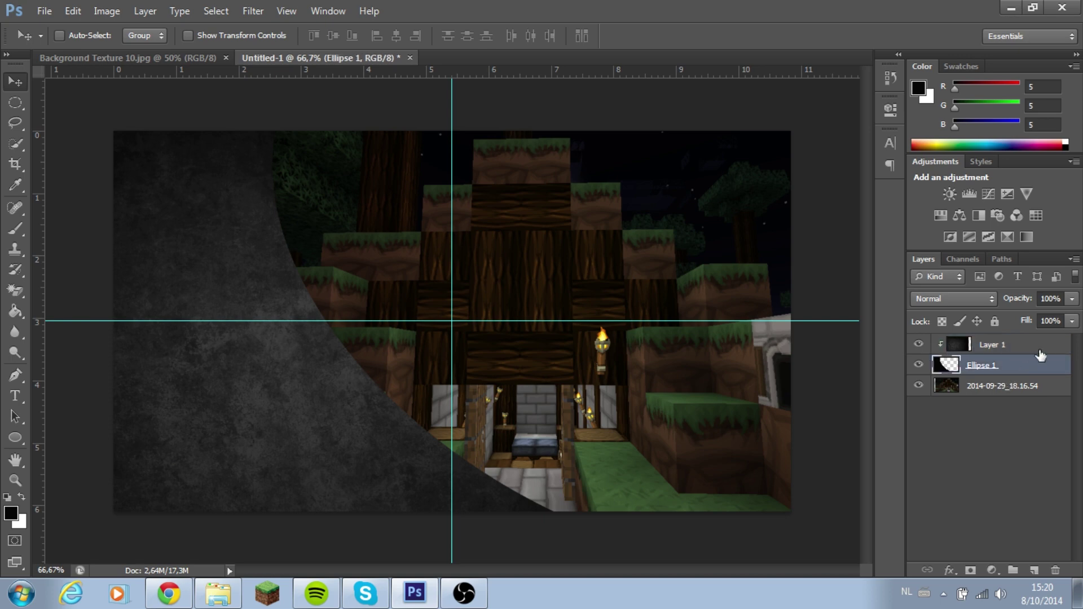
left_click(1034, 354)
left_click(991, 366)
left_click(994, 351)
left_click(997, 395)
left_click(1015, 353)
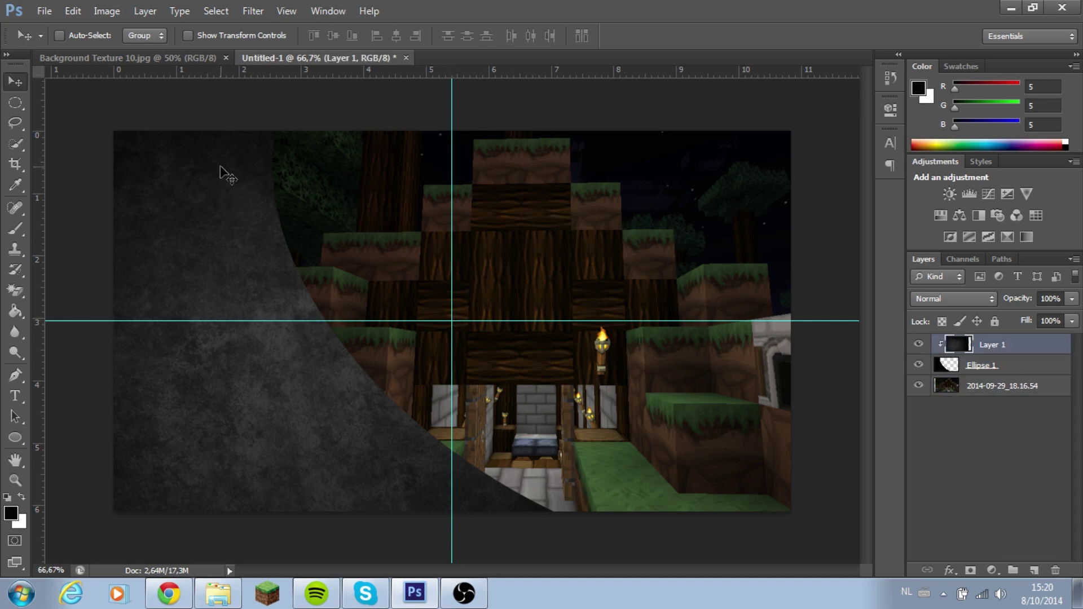
left_click(965, 367)
Step: Select texture Layer 1 and briefly hide it to compare the panel
left_click(971, 351)
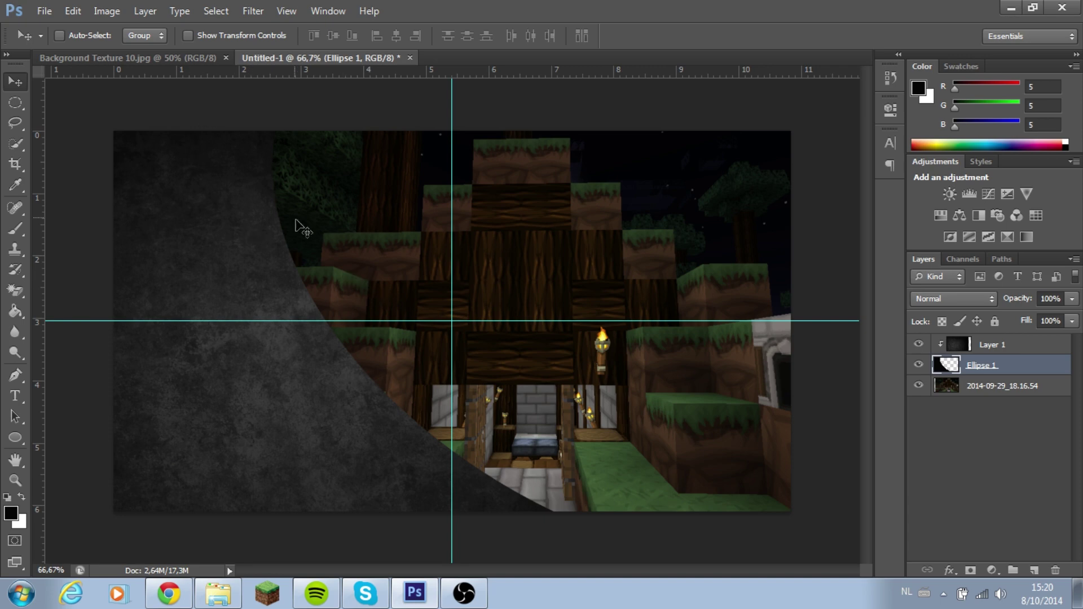
left_click(986, 344)
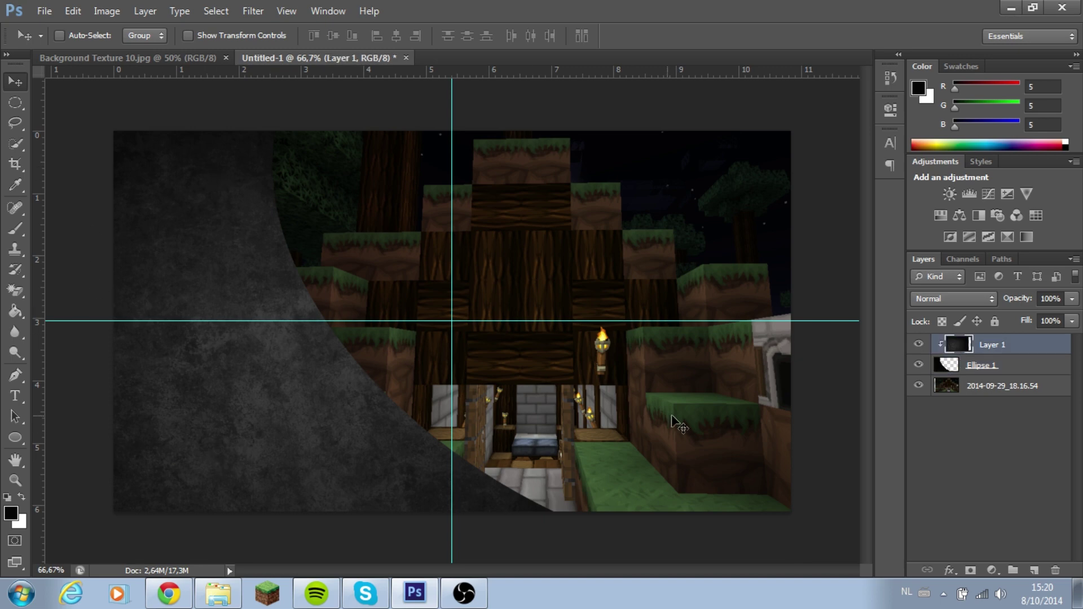
left_click(1000, 365)
left_click(997, 349)
left_click(991, 348)
left_click(918, 364)
left_click(919, 344)
left_click(918, 344)
Step: Try Darken, Overlay and Screen blend modes on the texture layer
left_click(982, 299)
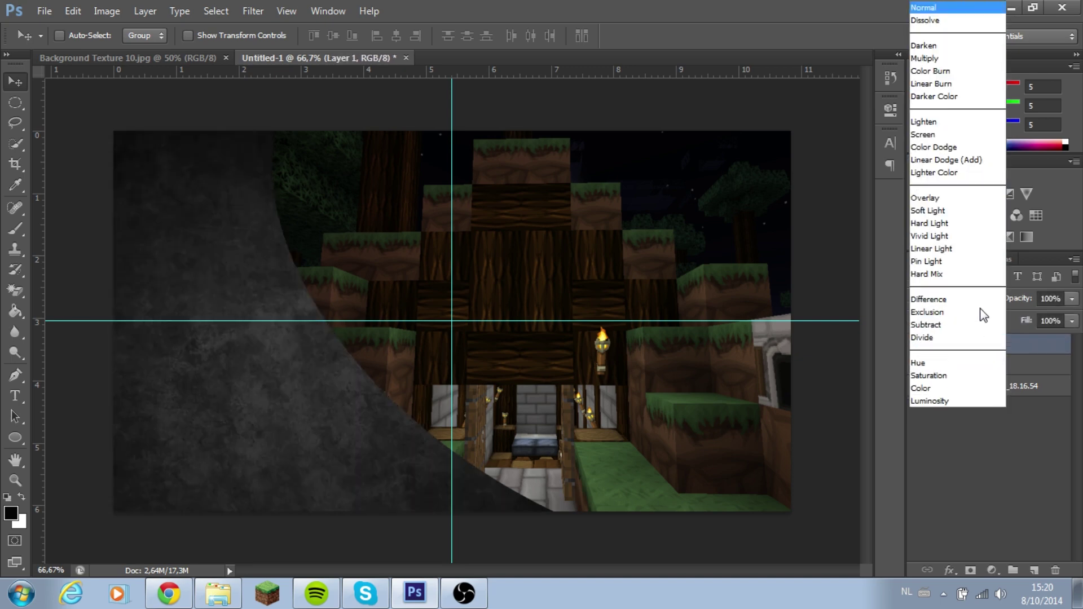
left_click(992, 312)
left_click(983, 303)
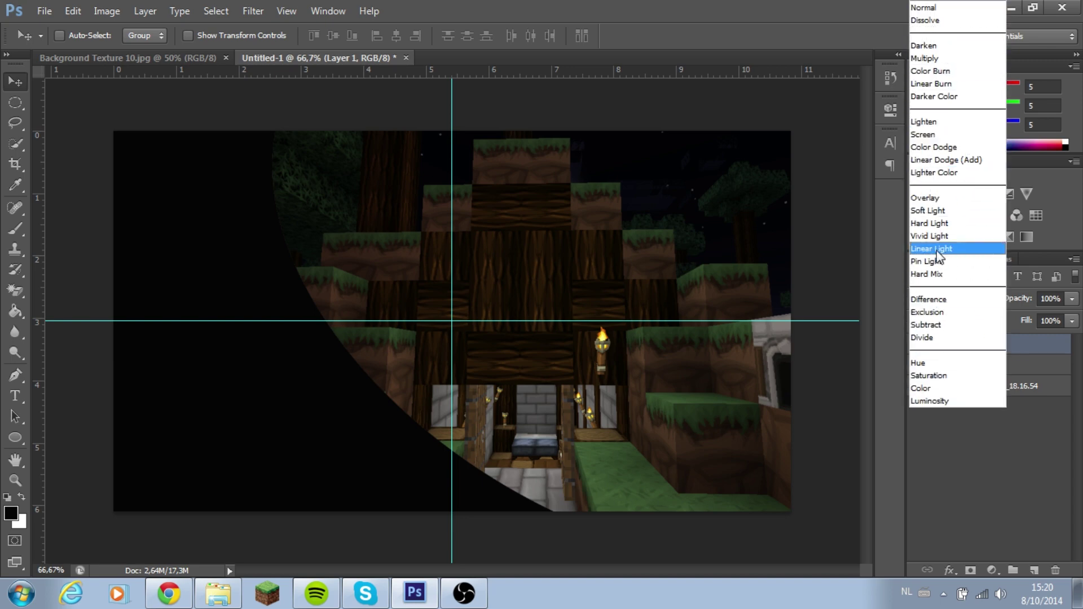
left_click(1020, 361)
left_click(963, 296)
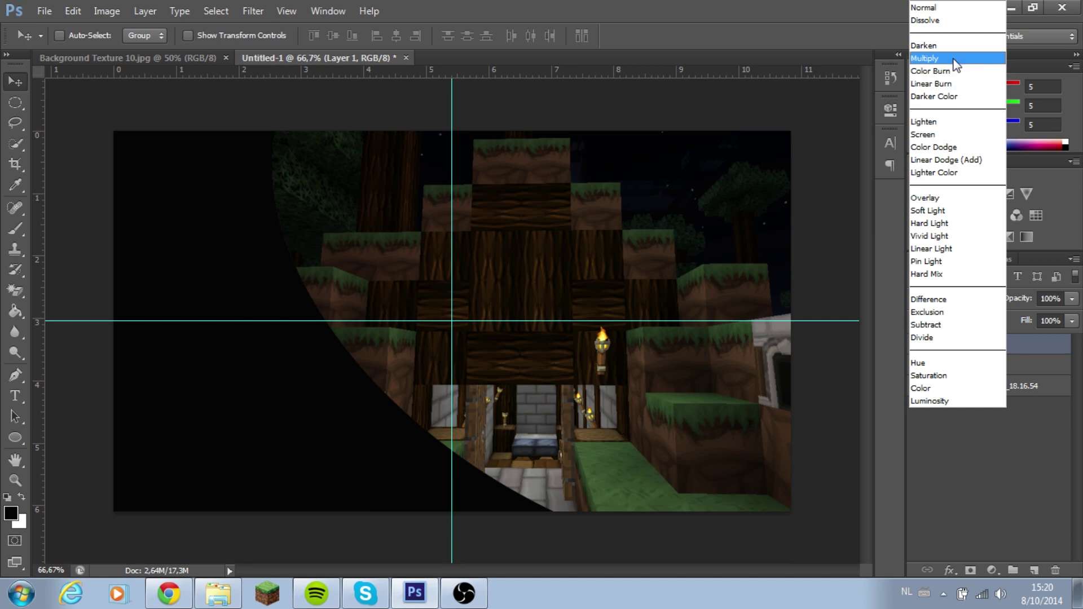
left_click(943, 45)
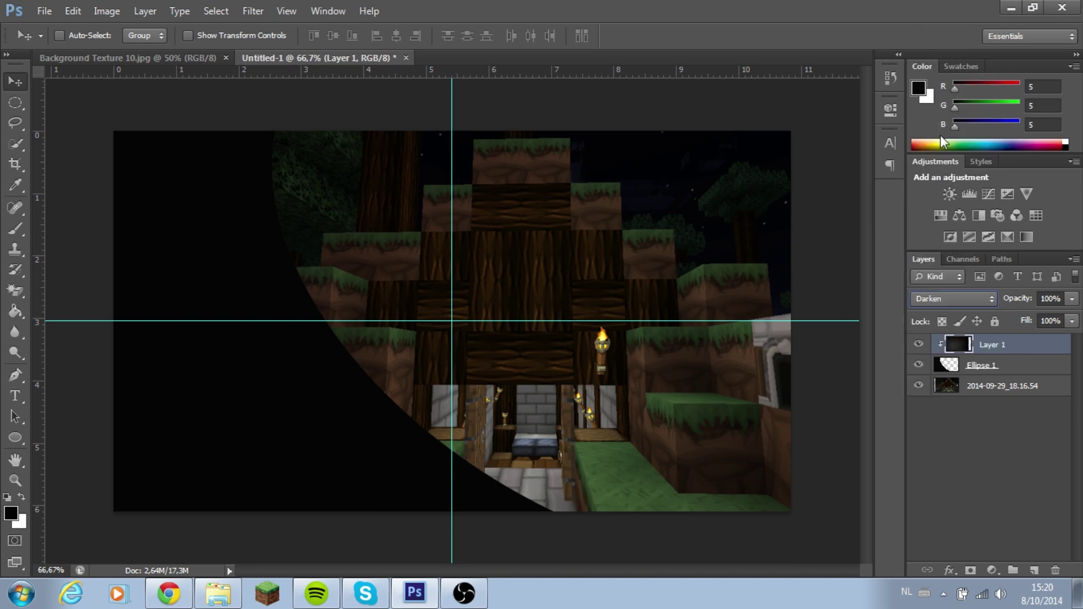
left_click(939, 299)
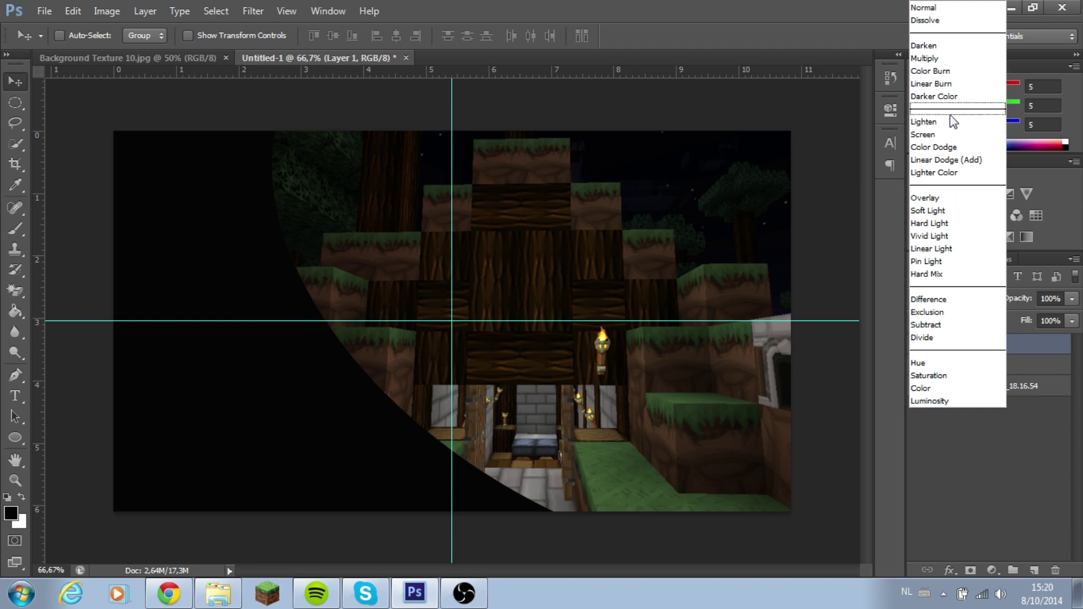
left_click(958, 197)
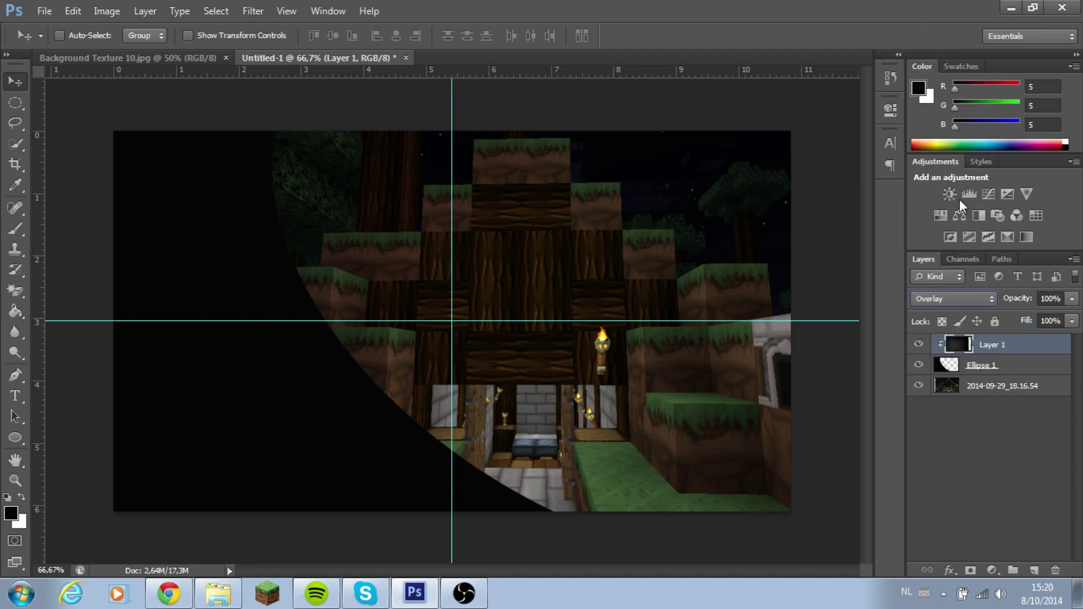
left_click(982, 299)
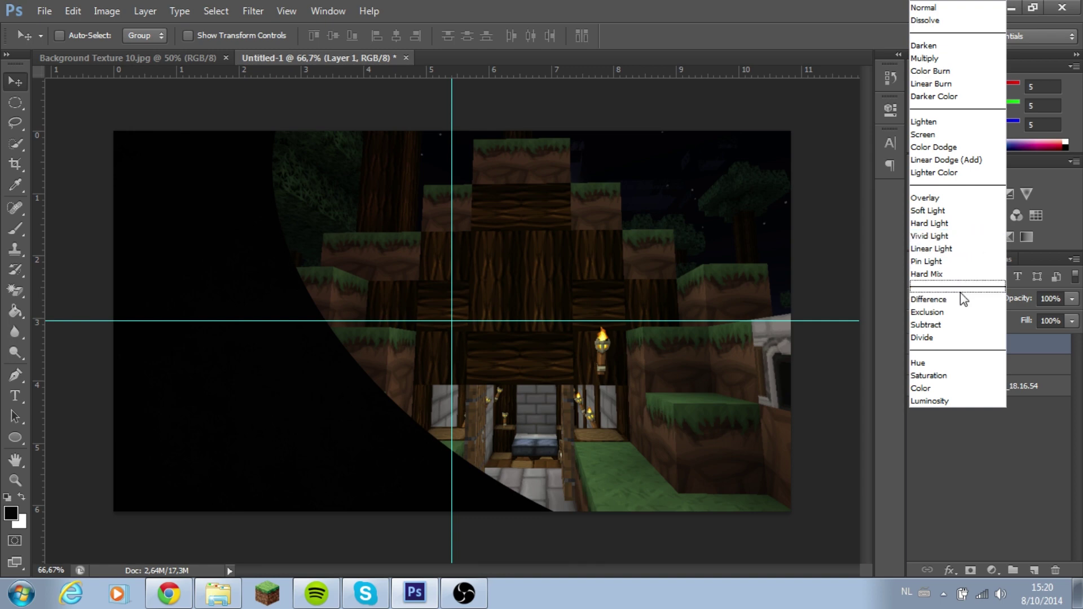
left_click(968, 136)
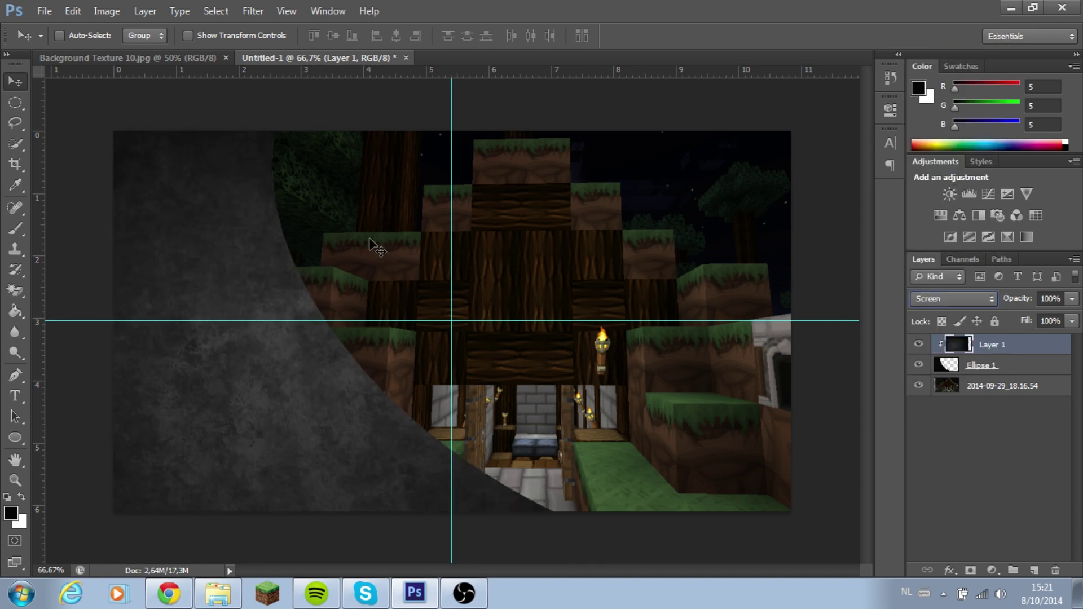
Step: Try Color Dodge and Hard Mix, settling on Difference blend mode for the texture
left_click(946, 298)
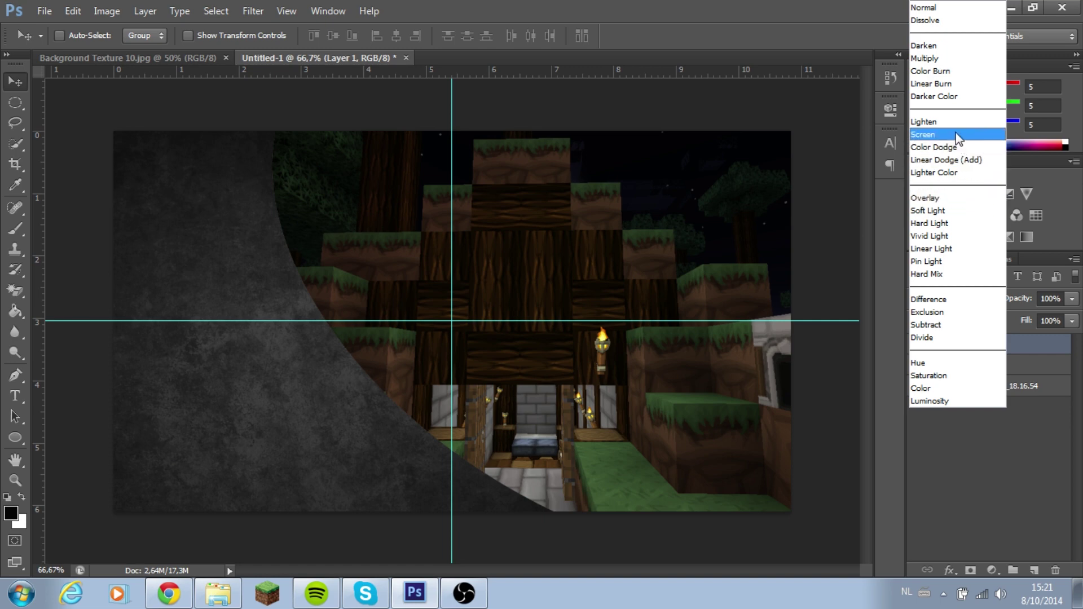
left_click(953, 147)
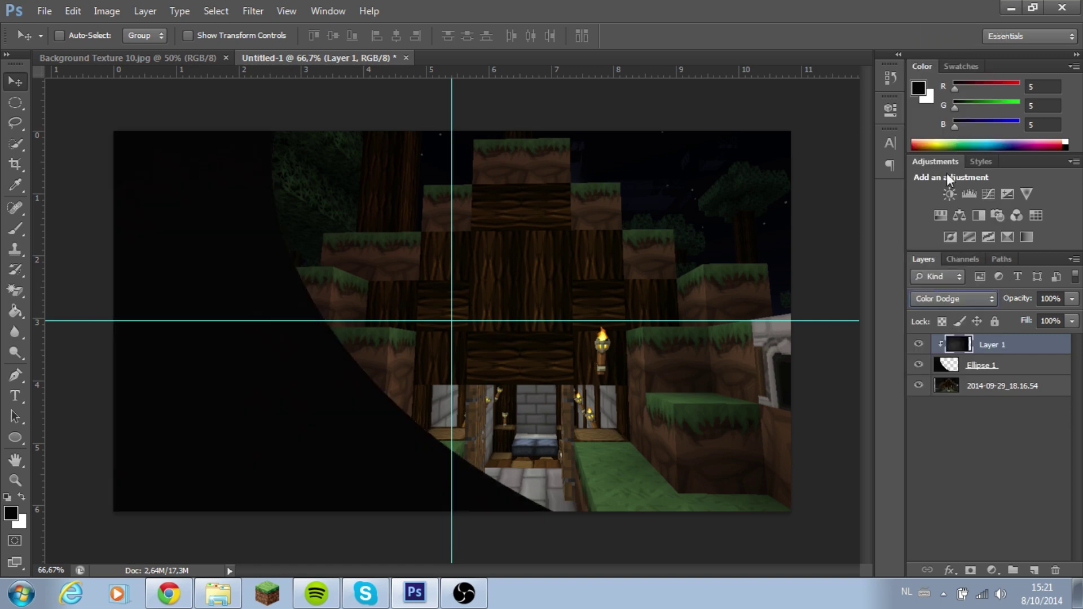
left_click(943, 299)
left_click(953, 300)
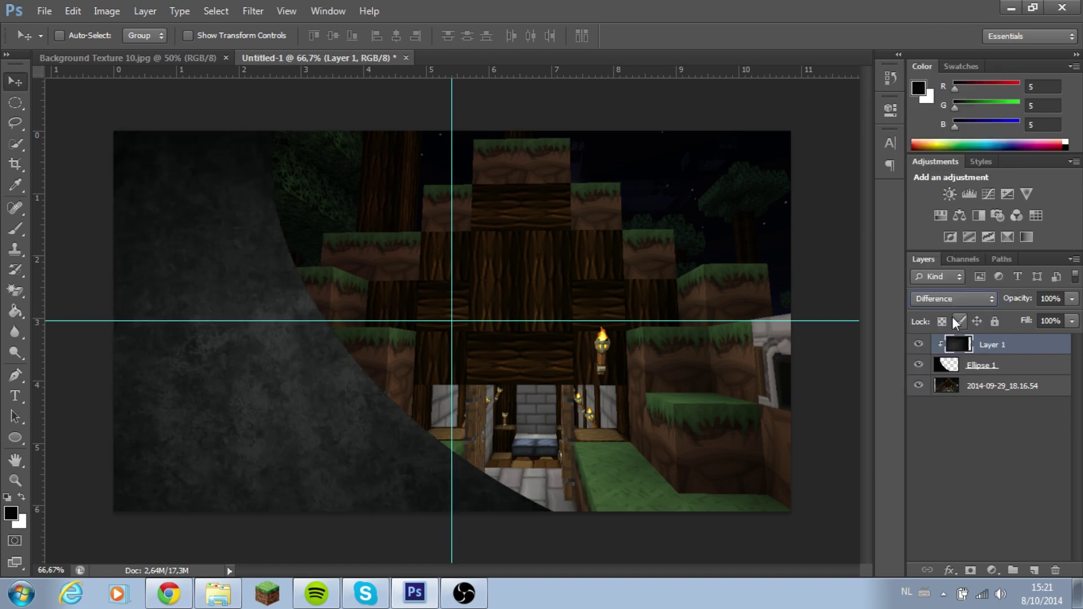
key("shift+plus")
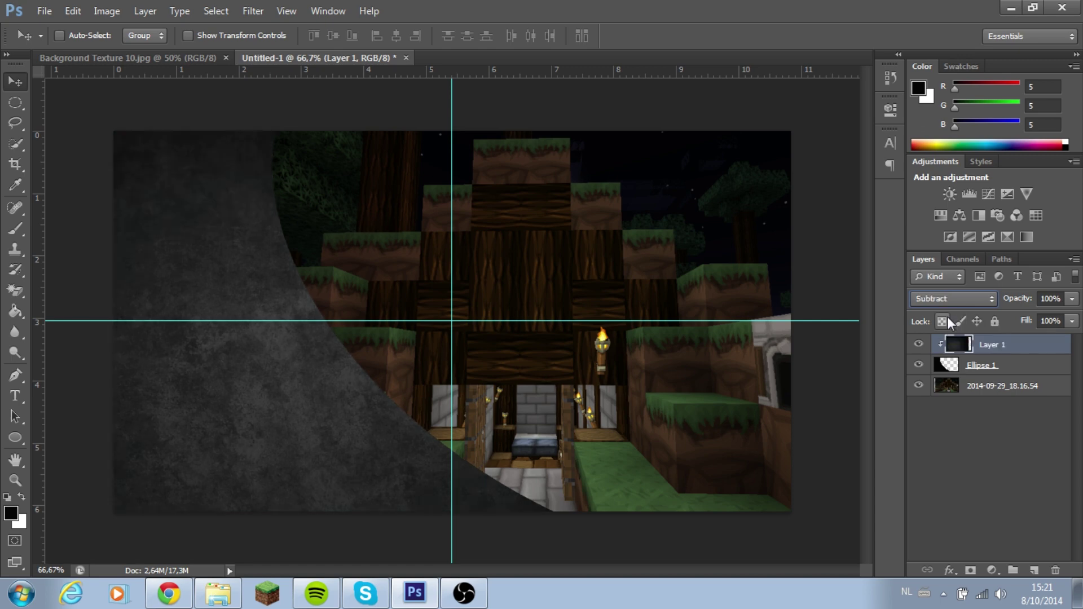
key("shift+minus")
key("shift+minus")
key("shift+minus")
key("shift+plus")
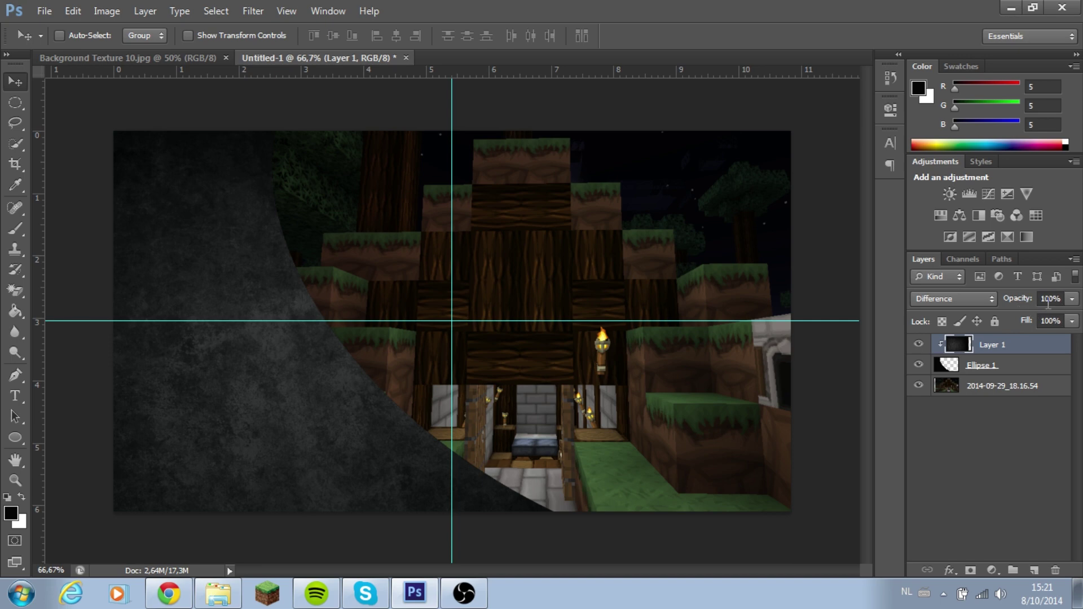
Step: Lower the texture layer's opacity to about 37%
left_click(1071, 300)
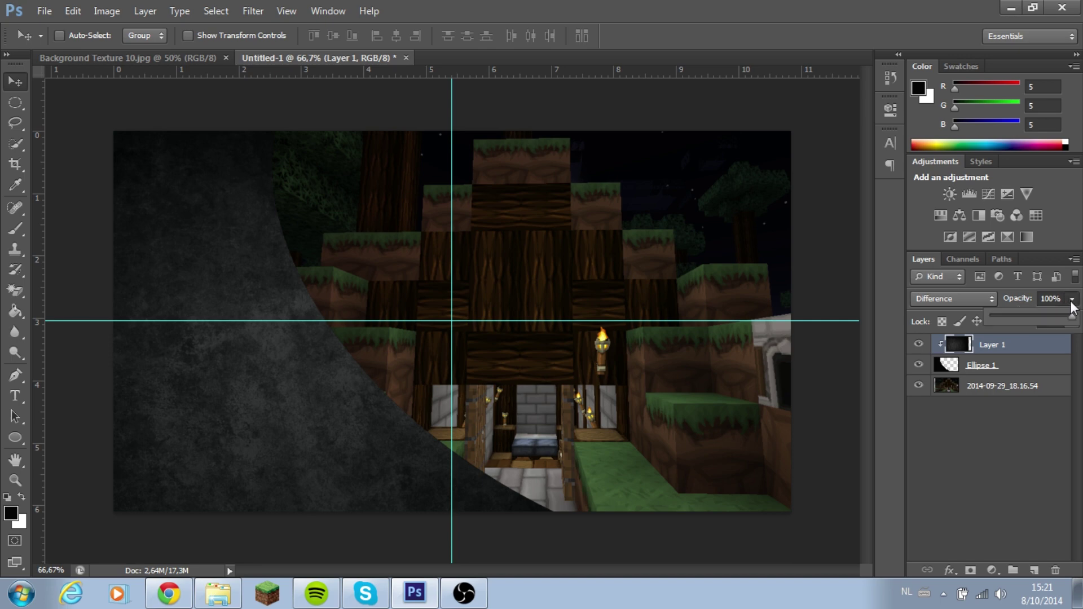
left_click_drag(1069, 319, 1022, 321)
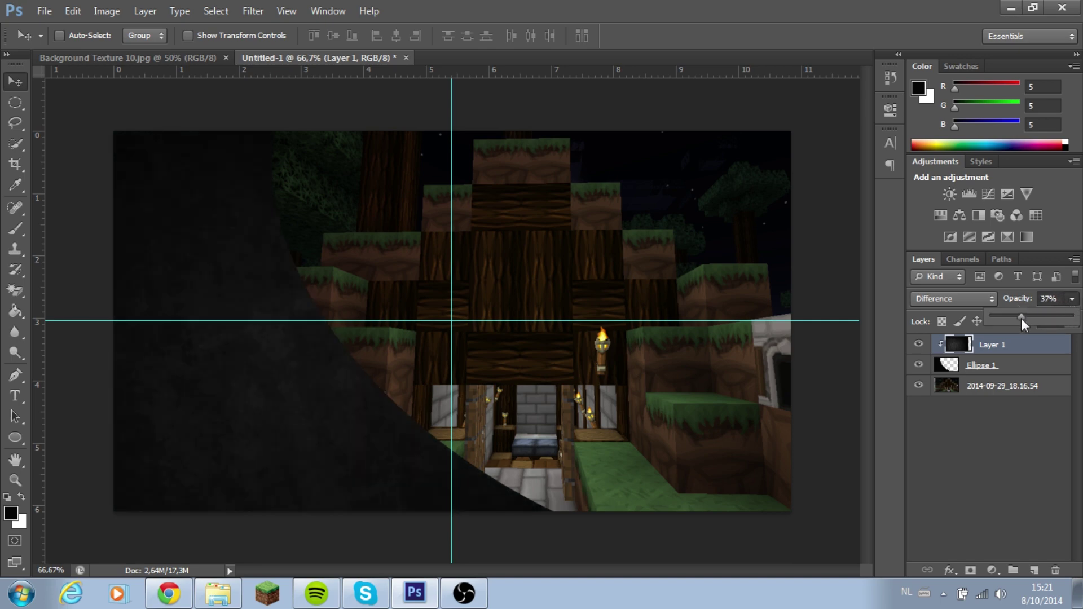
left_click(1021, 442)
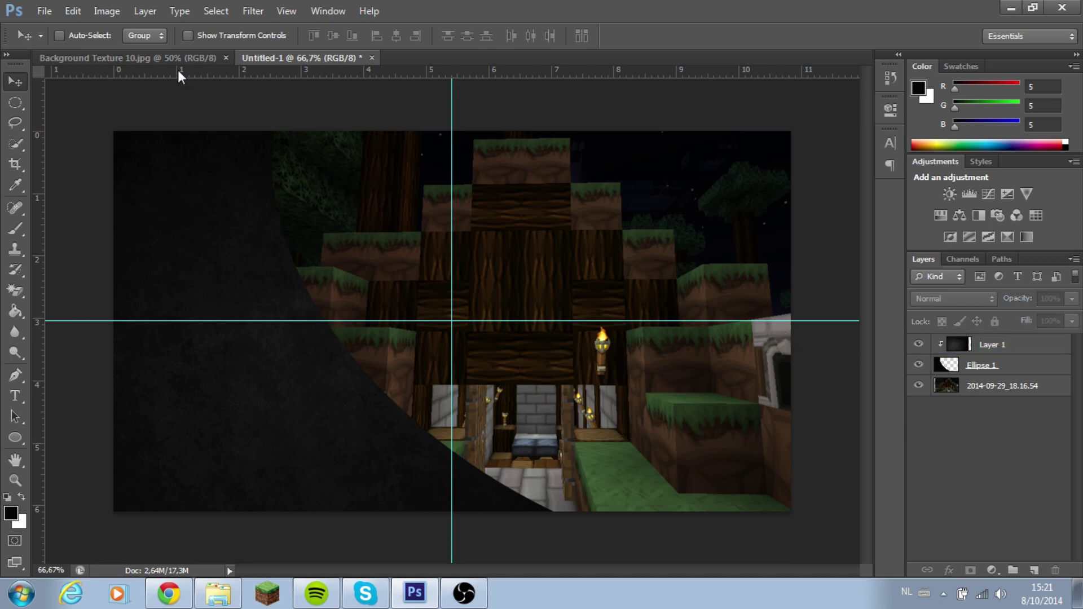
left_click(22, 397)
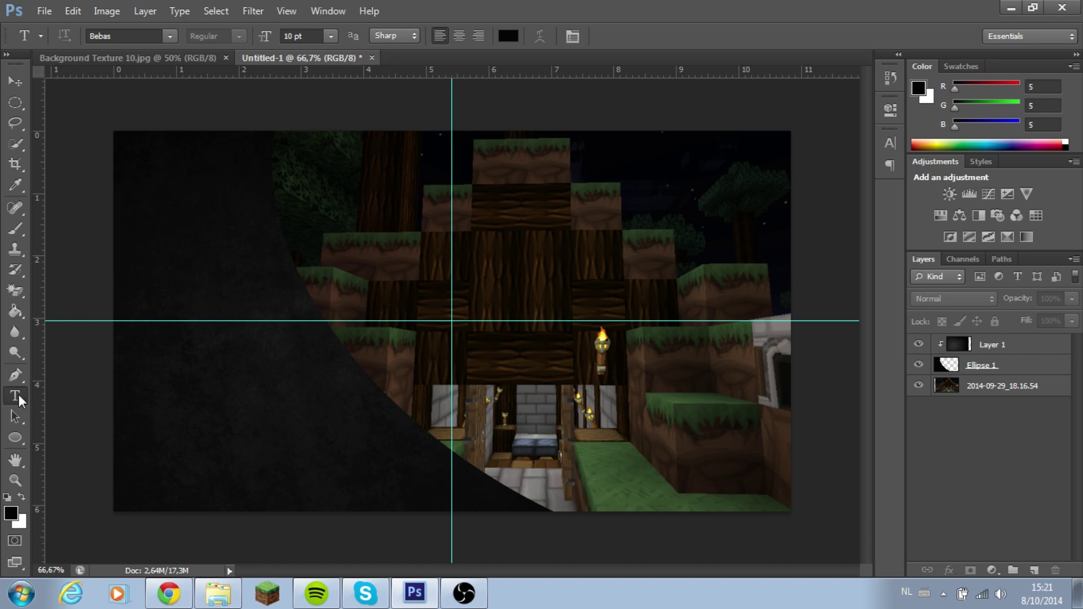
Step: Type 'TUMBNAIL' on the dark panel and commit the text
left_click(195, 355)
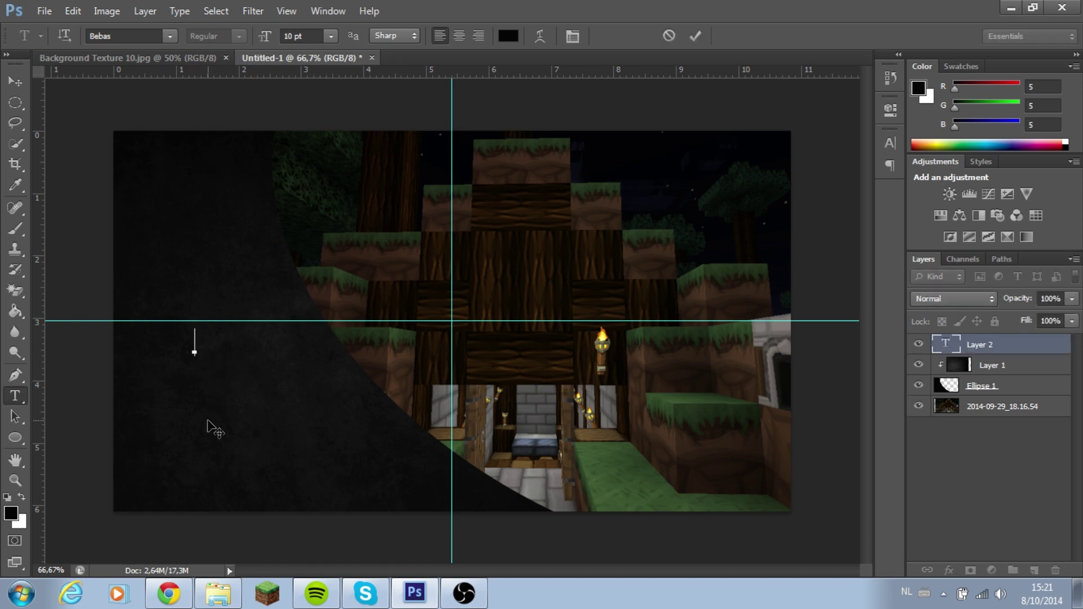
key("Escape")
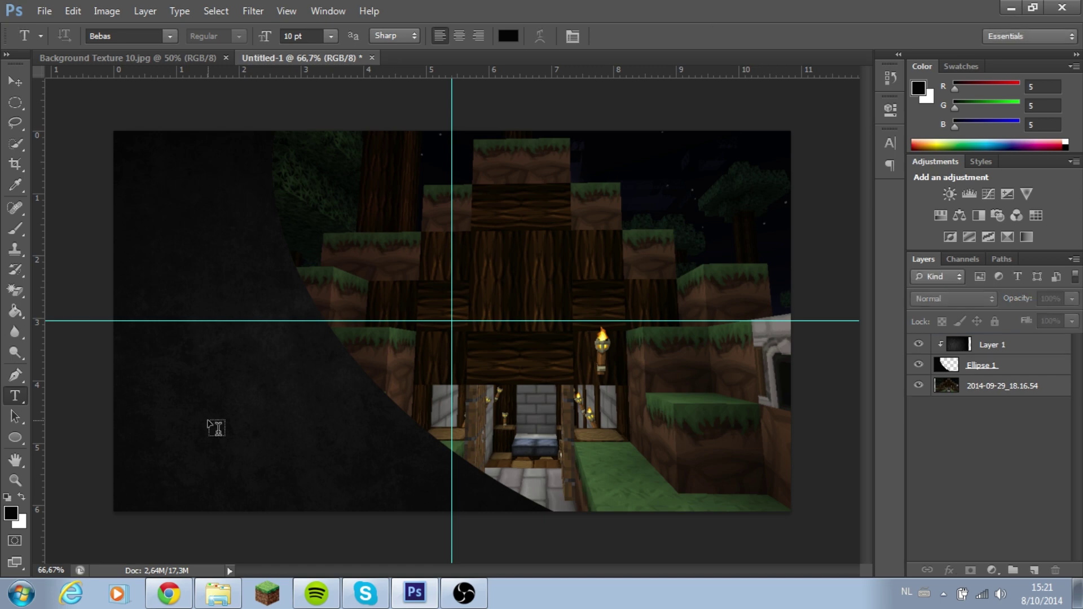
left_click_drag(182, 428, 479, 208)
left_click_drag(384, 282, 314, 319)
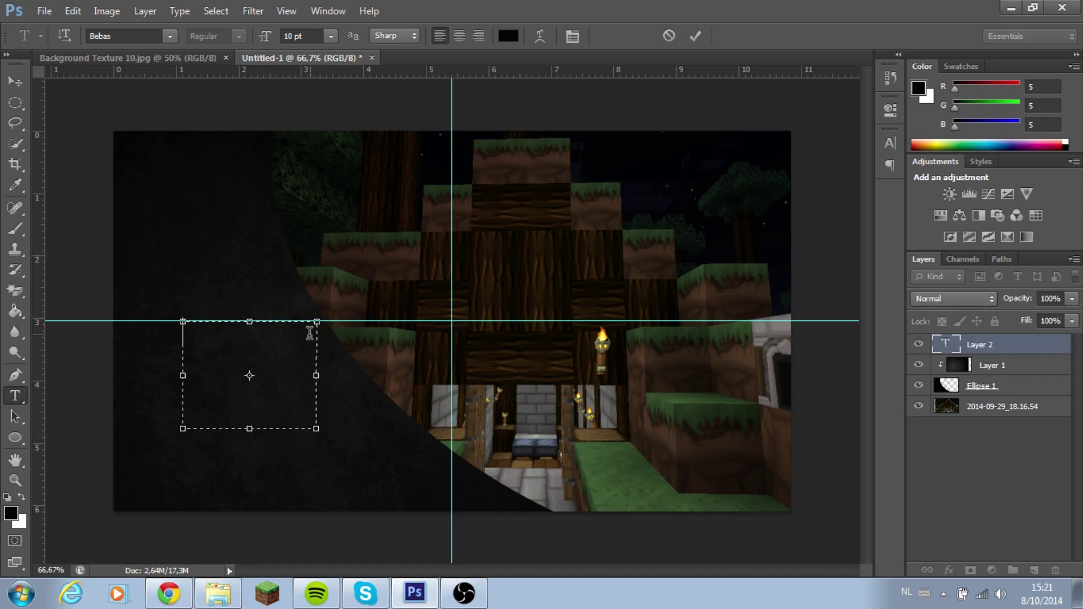
key("Escape")
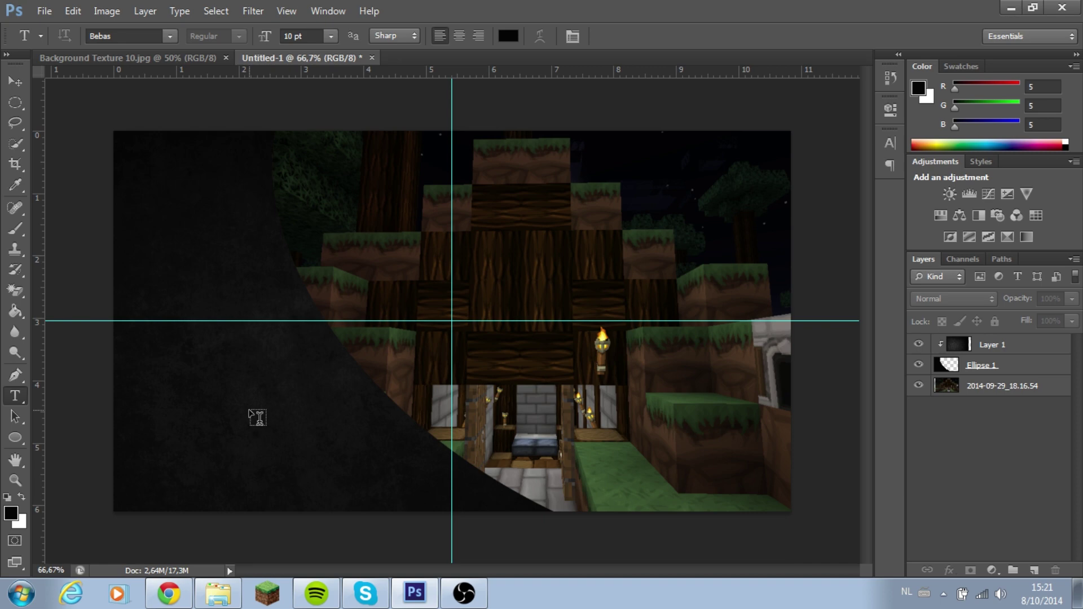
left_click(257, 416)
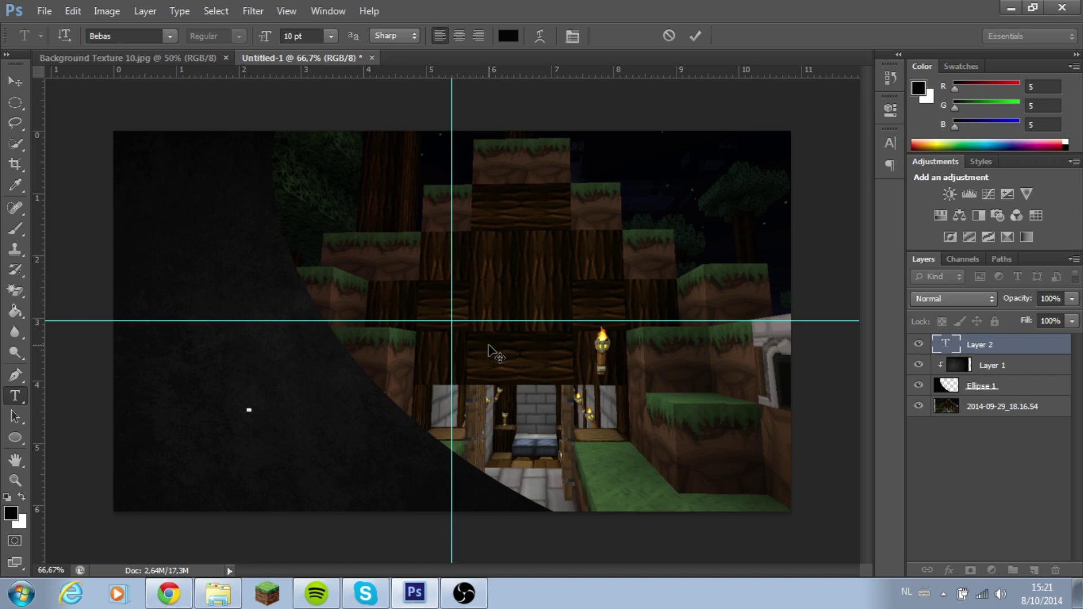
type("TUMBNAIL")
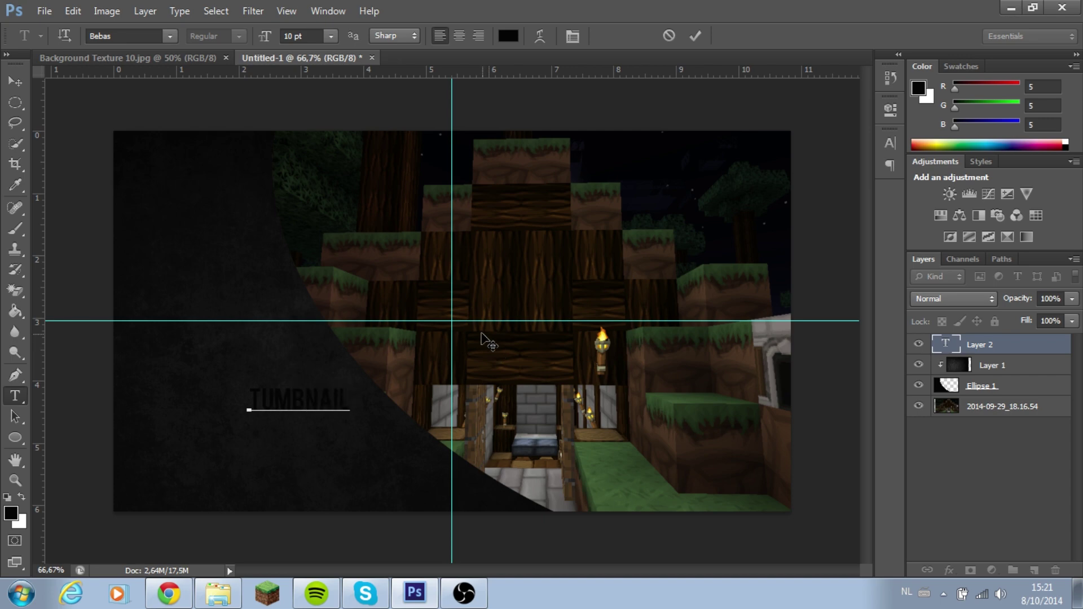
left_click(15, 81)
Step: Scale TUMBNAIL up to about 178% and position it lower on the panel
key("ctrl+t")
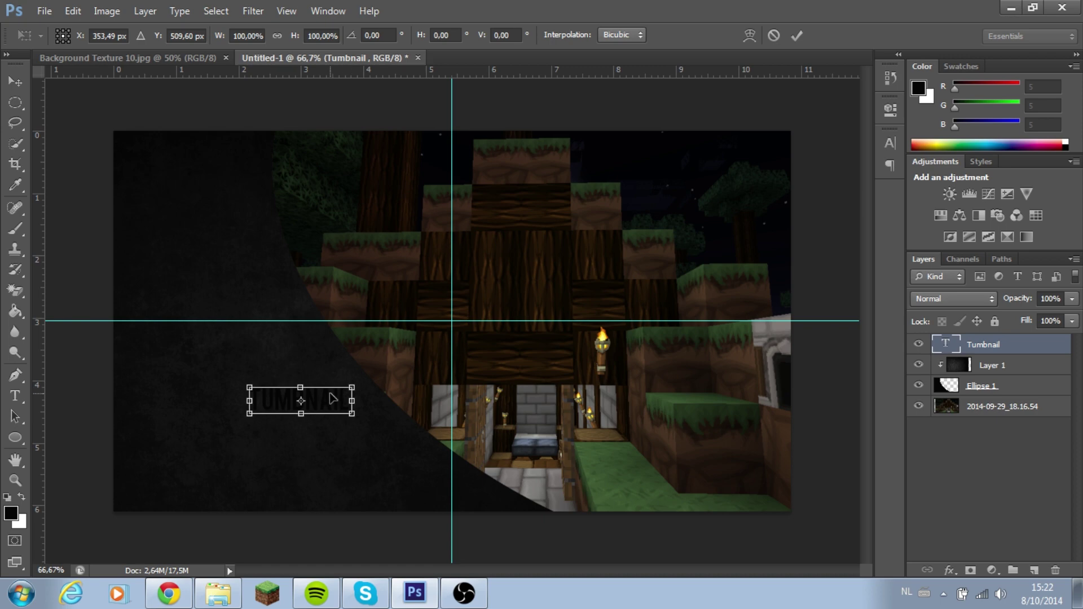
key("Return")
key("ctrl+t")
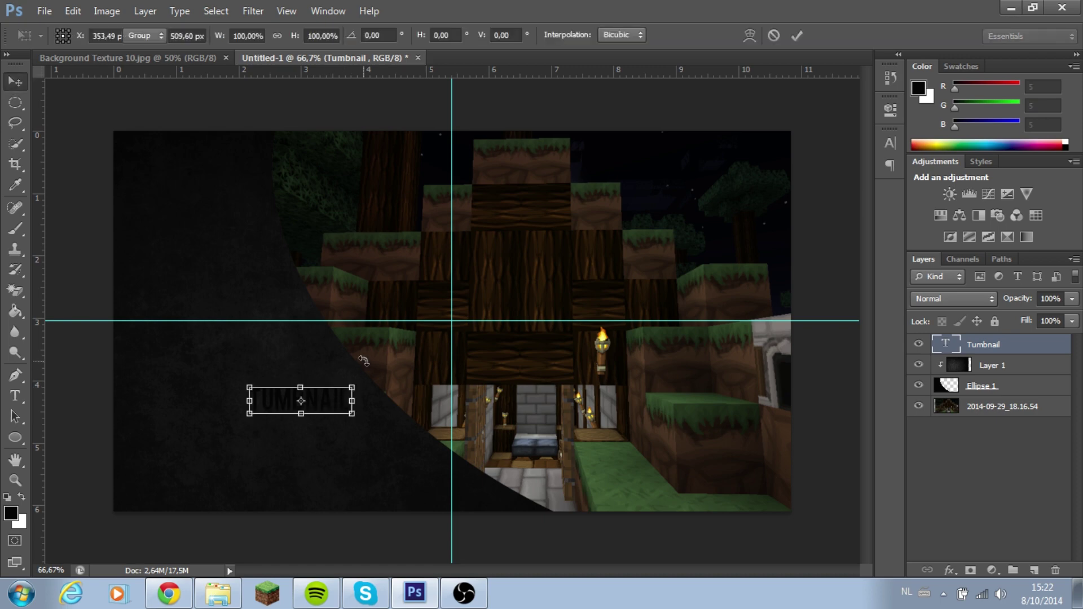
key("Return")
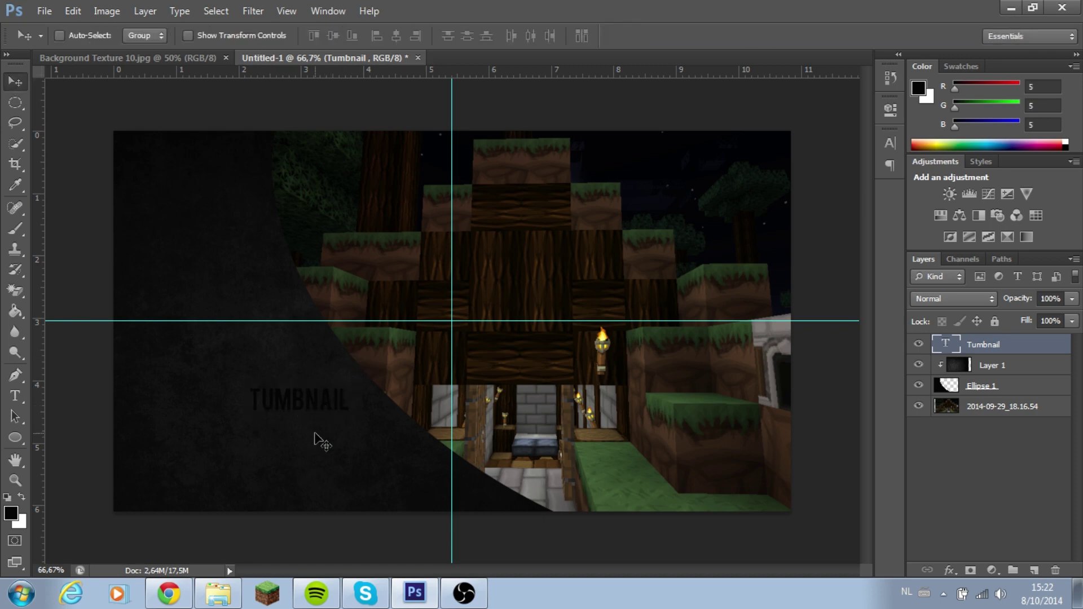
key("ctrl+t")
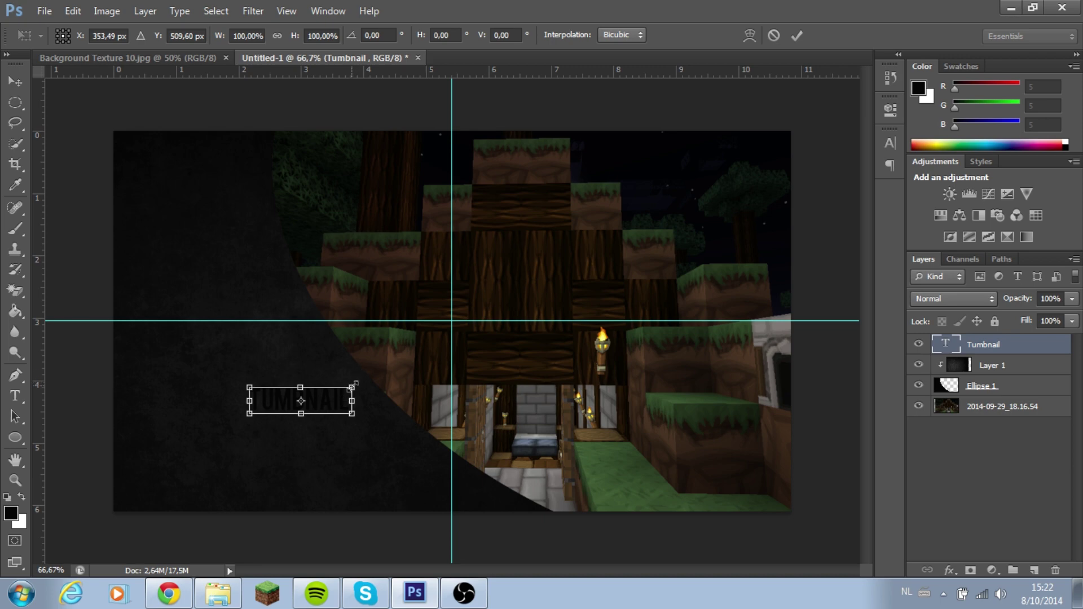
mouse_move(351, 387)
left_mouse_down()
mouse_move(342, 389)
mouse_move(401, 372)
left_mouse_up()
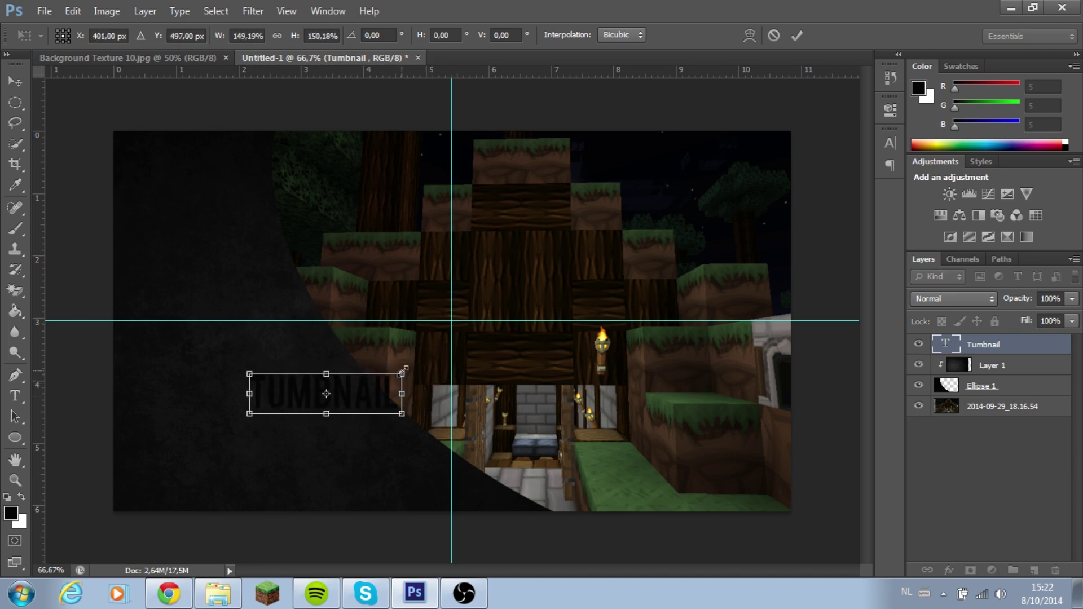
mouse_move(402, 371)
left_mouse_down()
mouse_move(432, 364)
mouse_move(283, 320)
mouse_move(292, 328)
left_mouse_up()
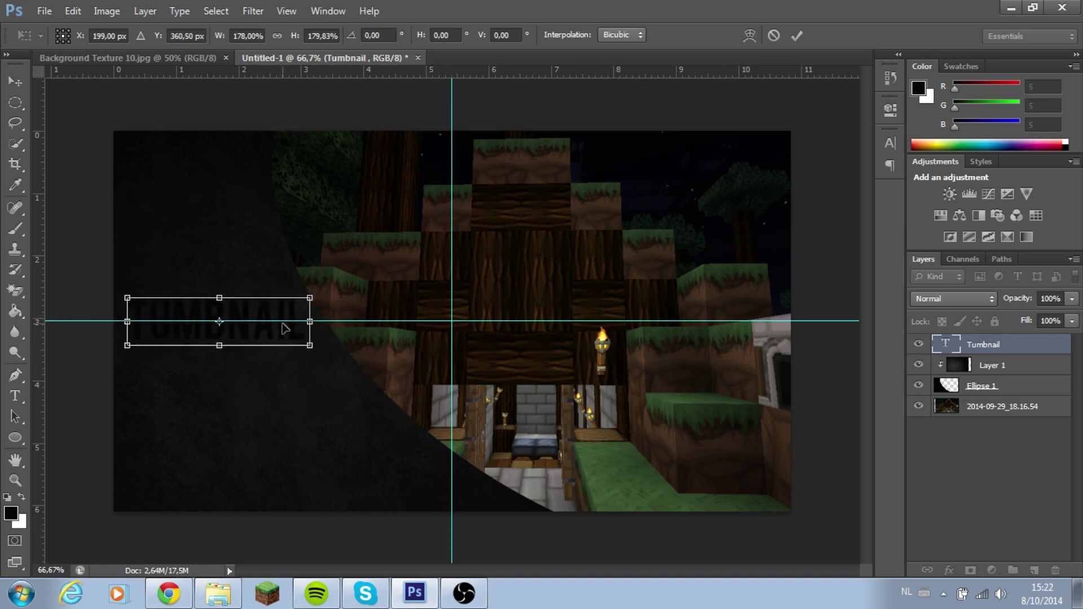
key("Return")
left_click_drag(262, 338, 288, 414)
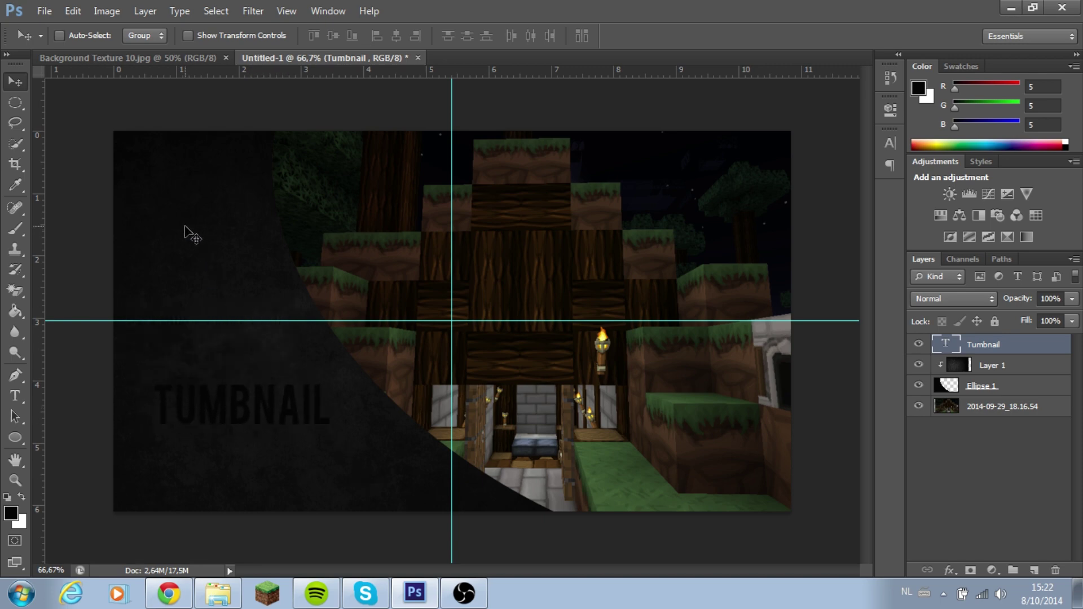
left_click_drag(257, 398, 320, 415)
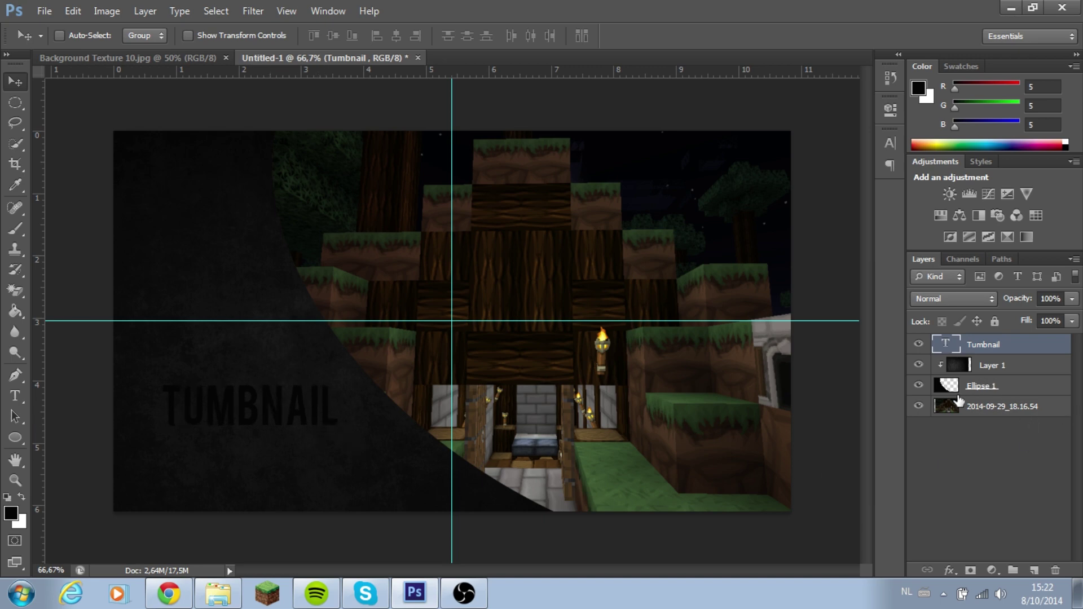
Step: Type 'Tuorial' below TUMBNAIL, scale it about 108% and centre it underneath
left_click(23, 403)
left_click(165, 464)
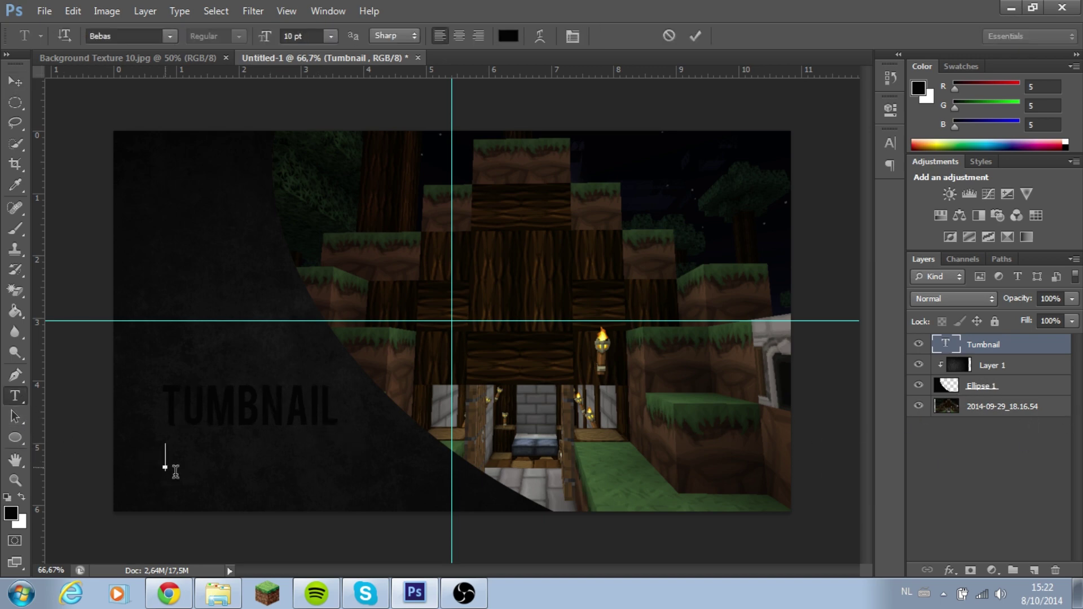
type("Tuorial")
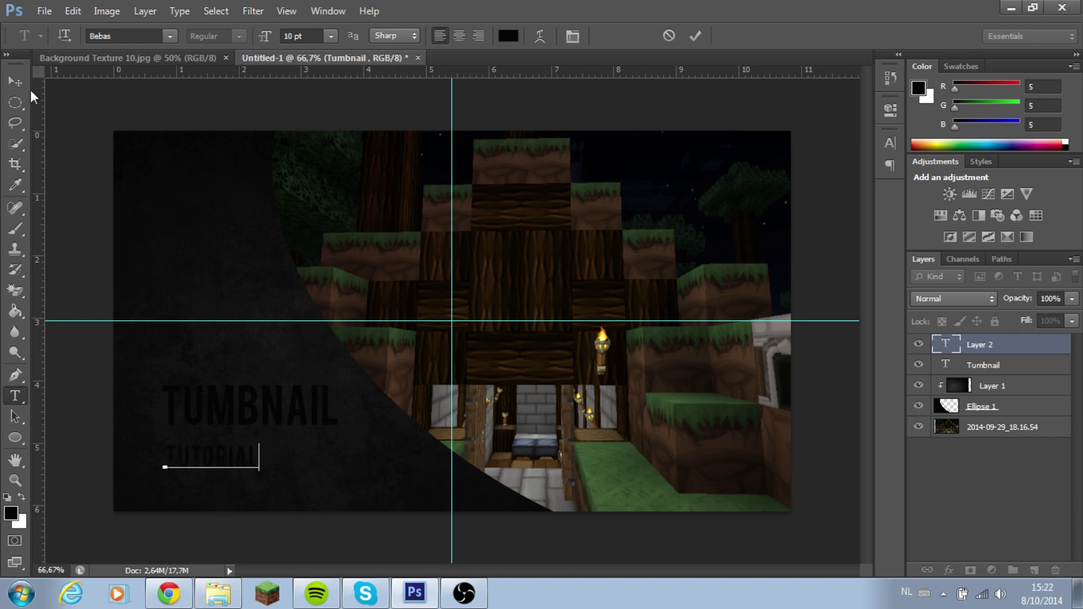
left_click(15, 82)
key("ctrl+t")
left_click_drag(254, 445, 284, 458)
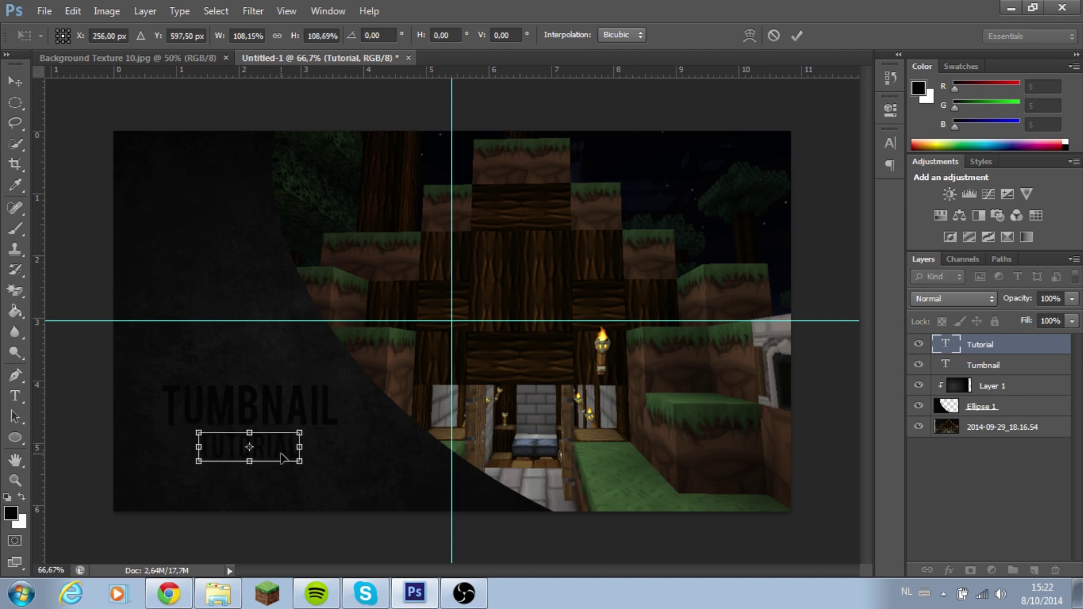
key("Return")
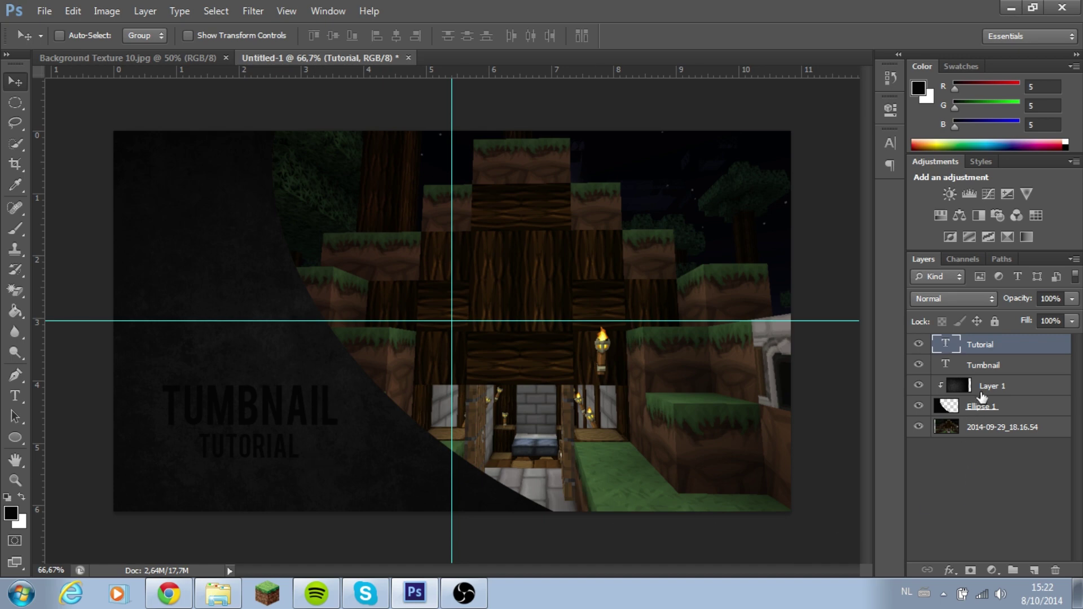
Step: Click through the Tutorial, Tumbnail and texture layers, ending on Tutorial
left_click(992, 345, "ctrl")
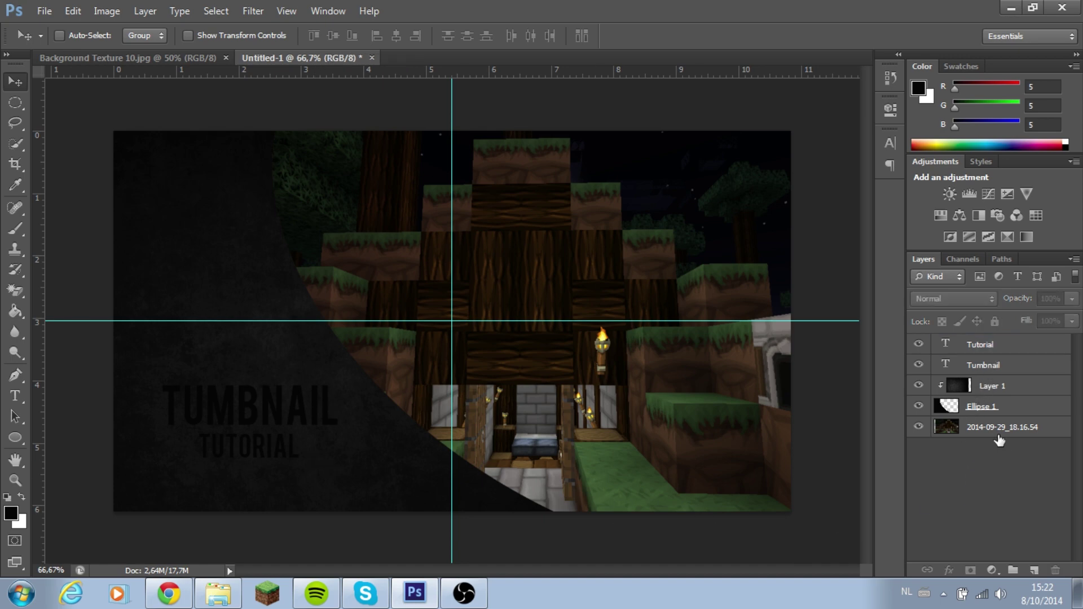
left_click(999, 351)
left_click(1000, 366)
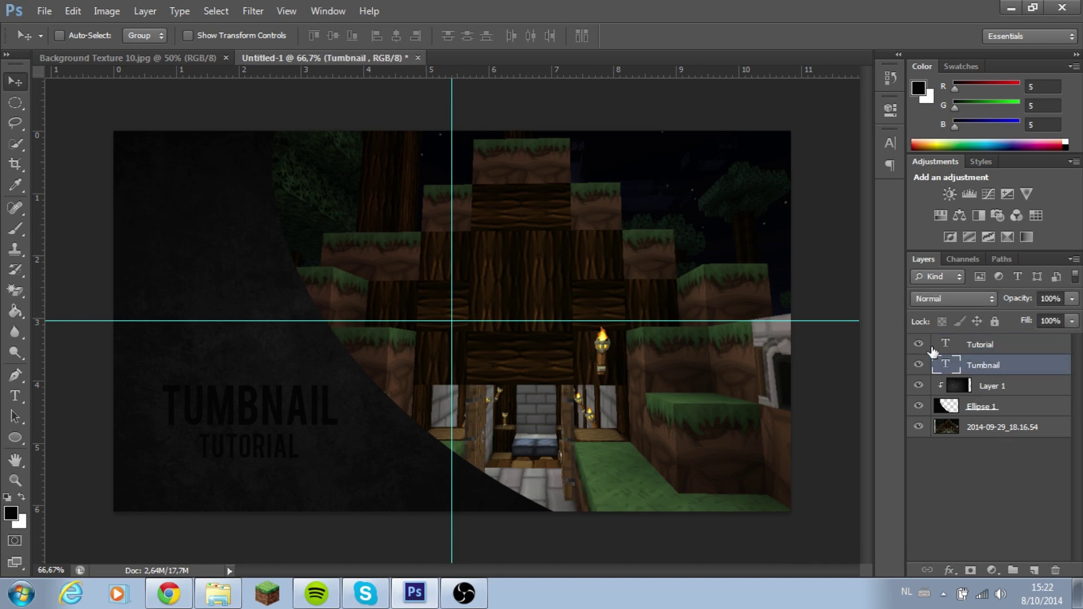
left_click(976, 347)
left_click(951, 386)
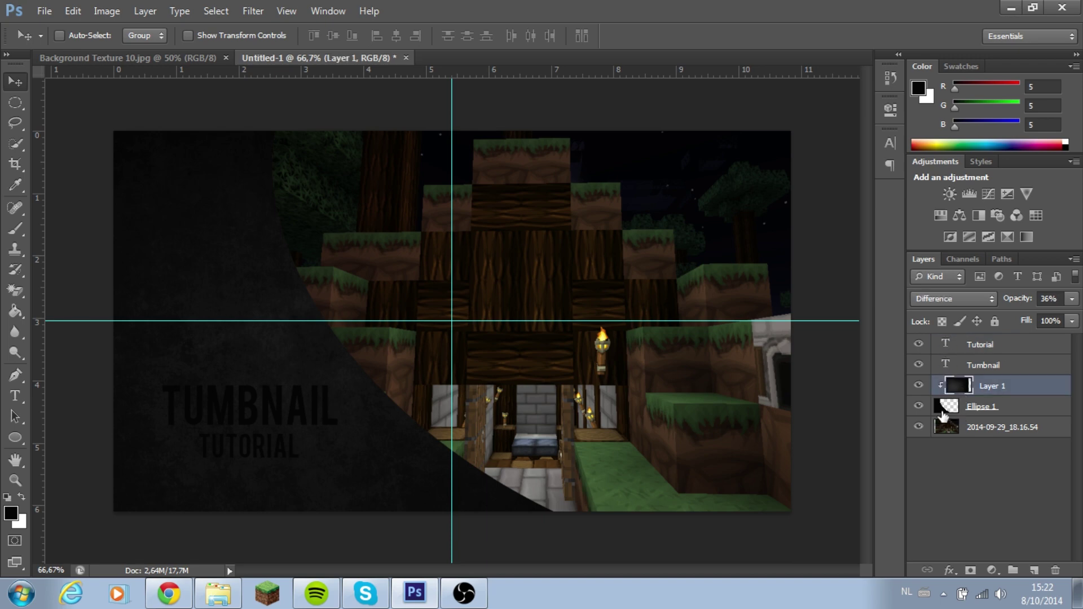
left_click(940, 412)
left_click(942, 430)
left_click(971, 366)
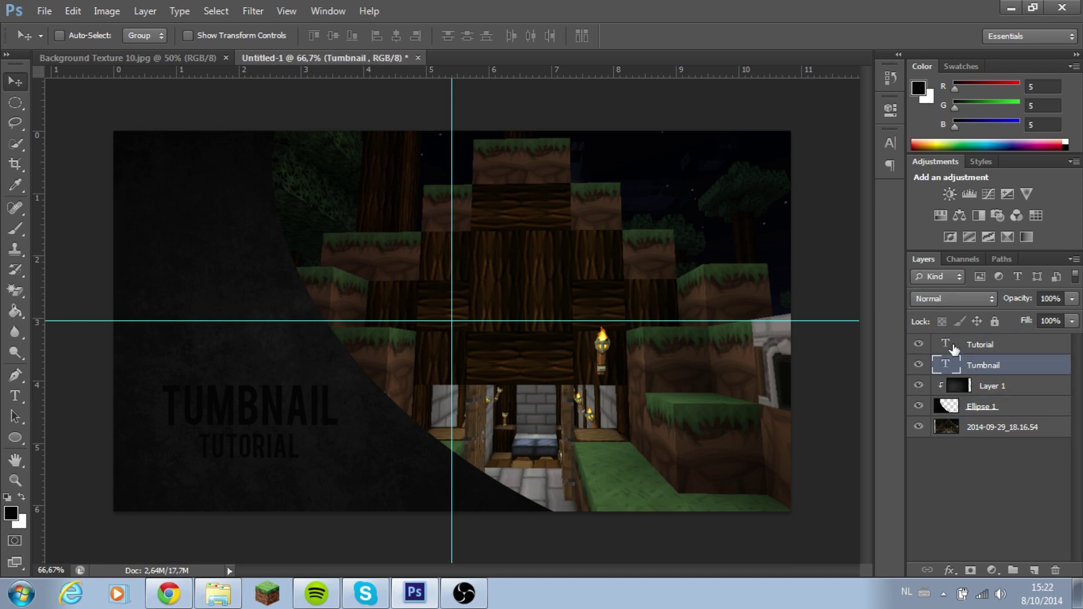
left_click(953, 348)
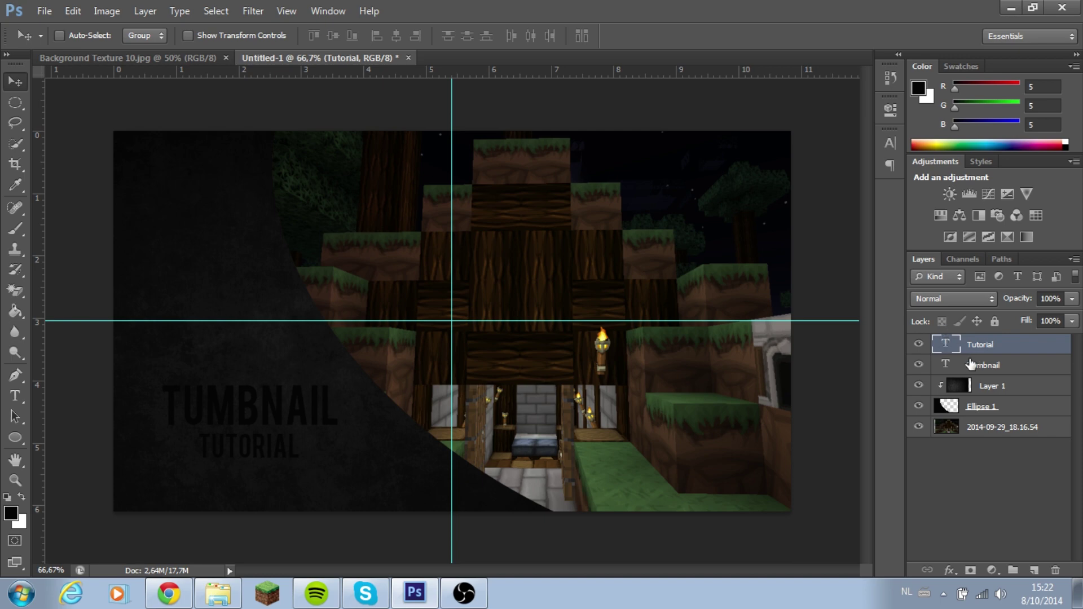
Step: Open Blending Options for the Tutorial text layer from its layer menu
left_click(970, 365)
right_click(986, 345)
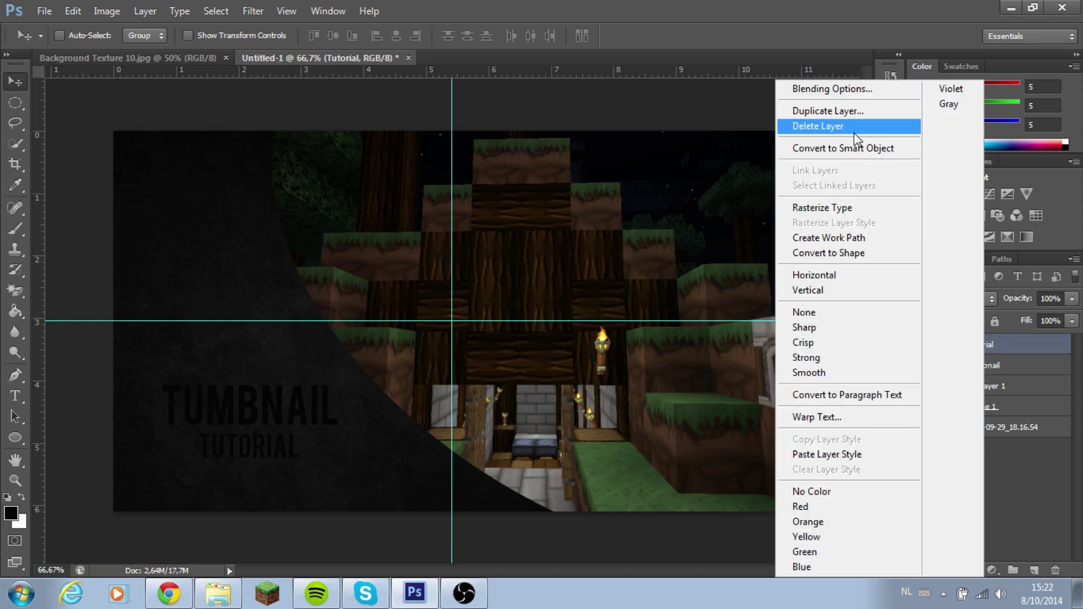
left_click(1021, 344)
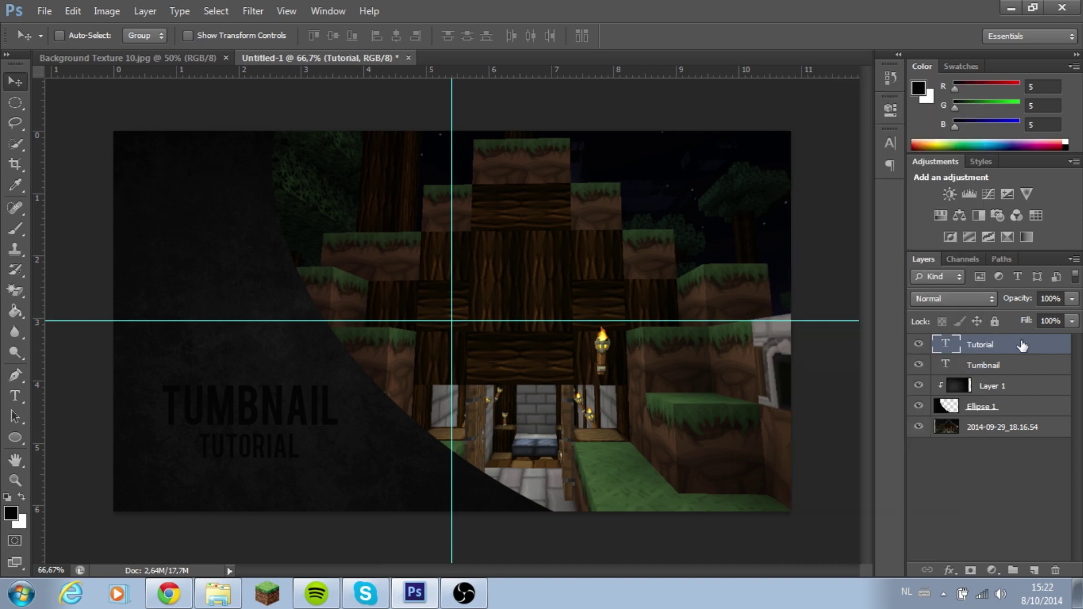
right_click(1019, 345)
left_click(1051, 341)
right_click(1030, 353)
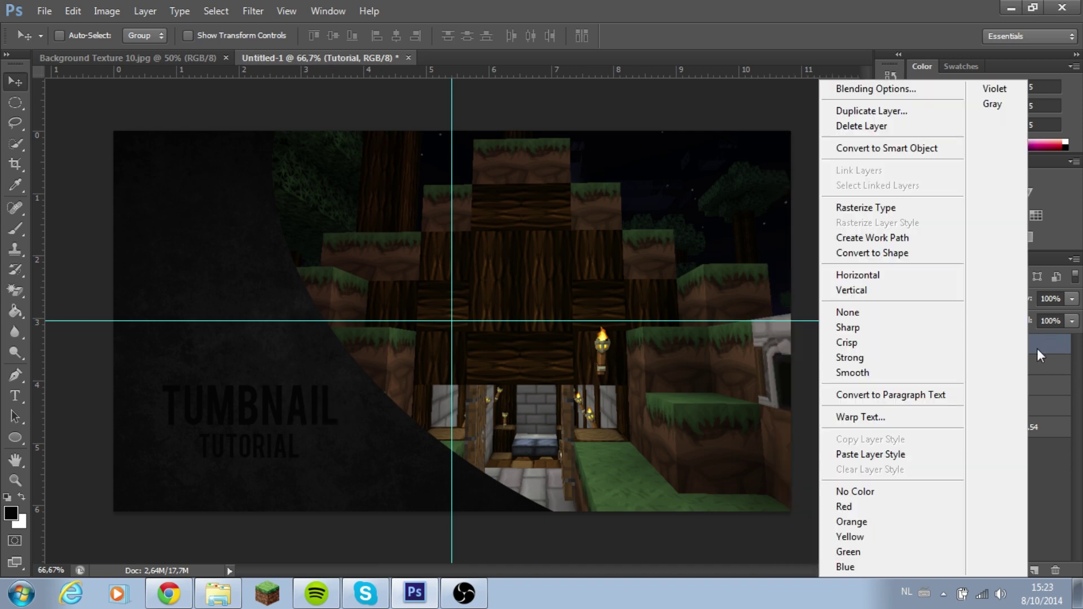
left_click(1034, 330)
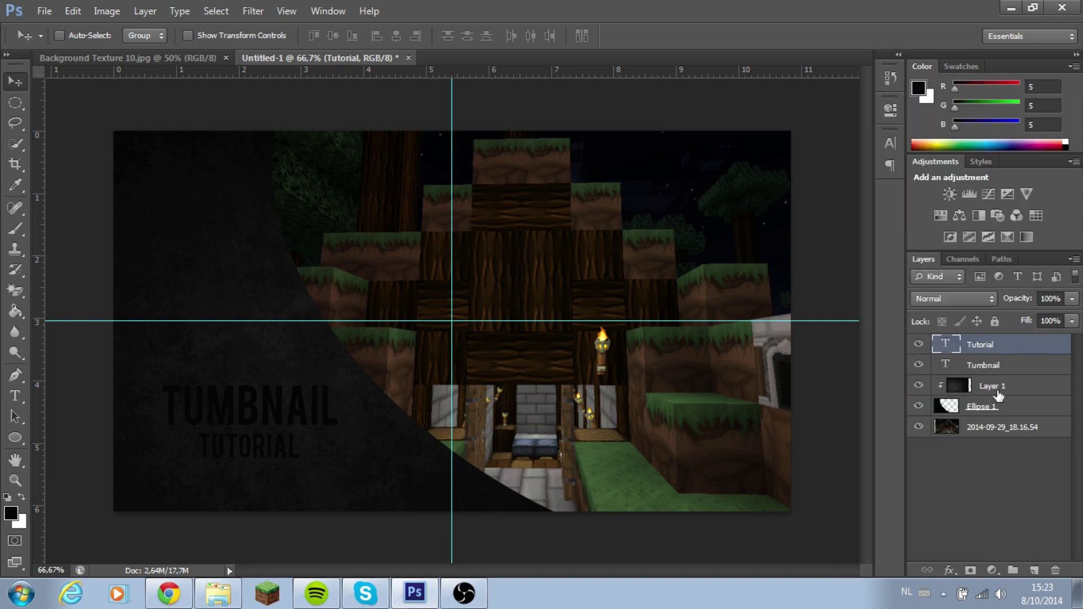
right_click(980, 345)
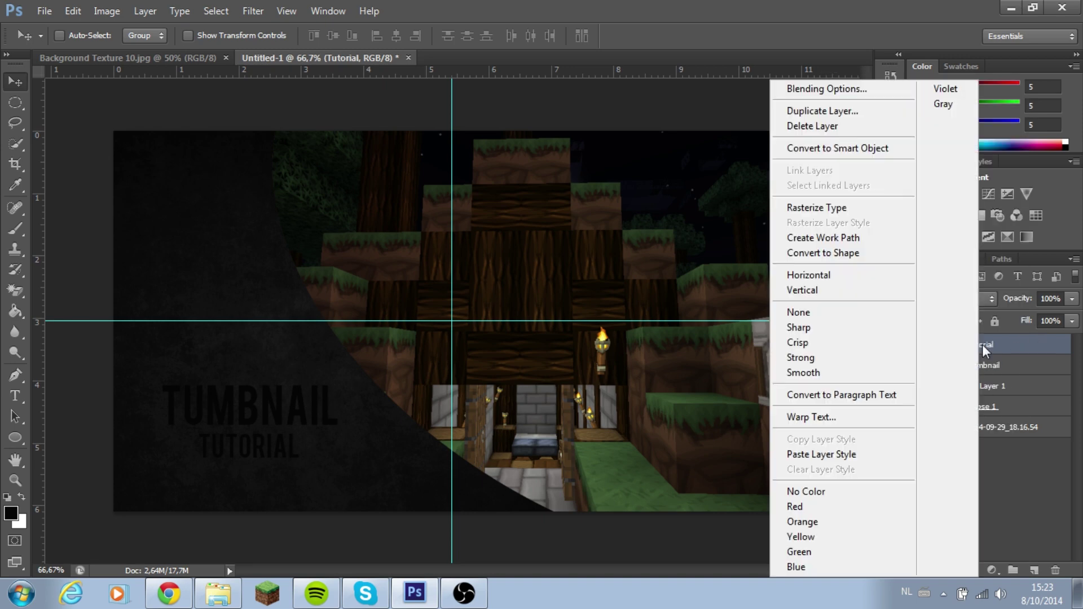
left_click(987, 347)
right_click(989, 347)
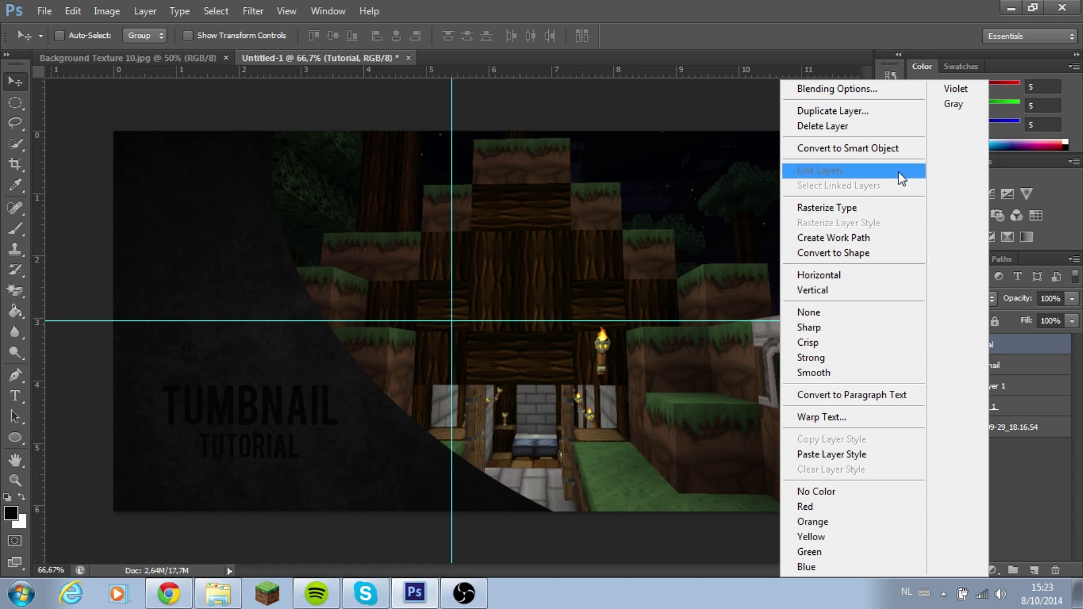
left_click(858, 89)
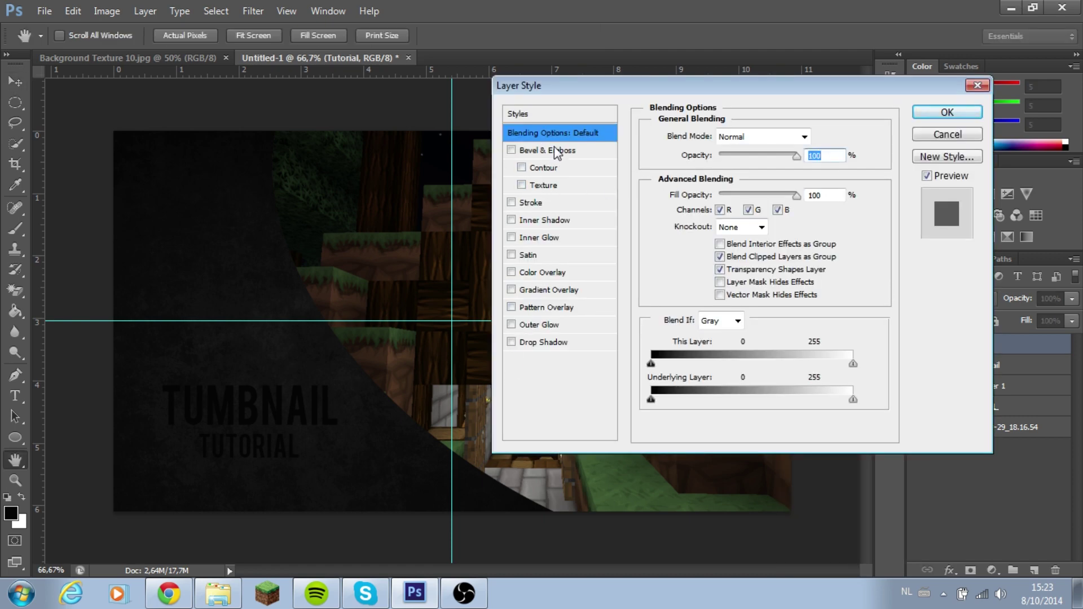
Step: Enable Gradient Overlay on TUTORIAL with stops set to mid grey and light grey
left_click(554, 291)
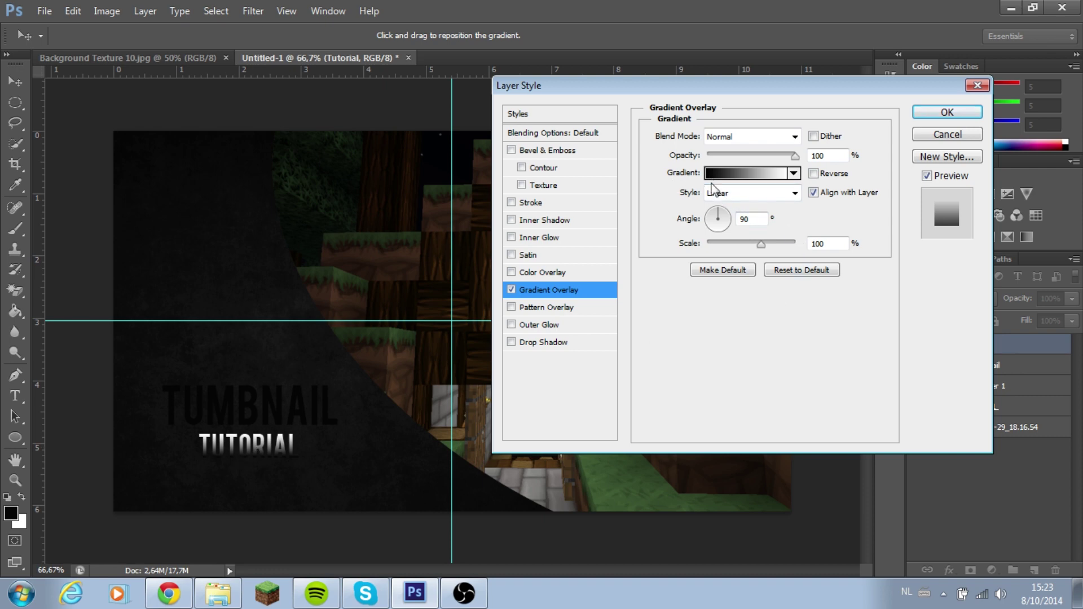
left_click(736, 174)
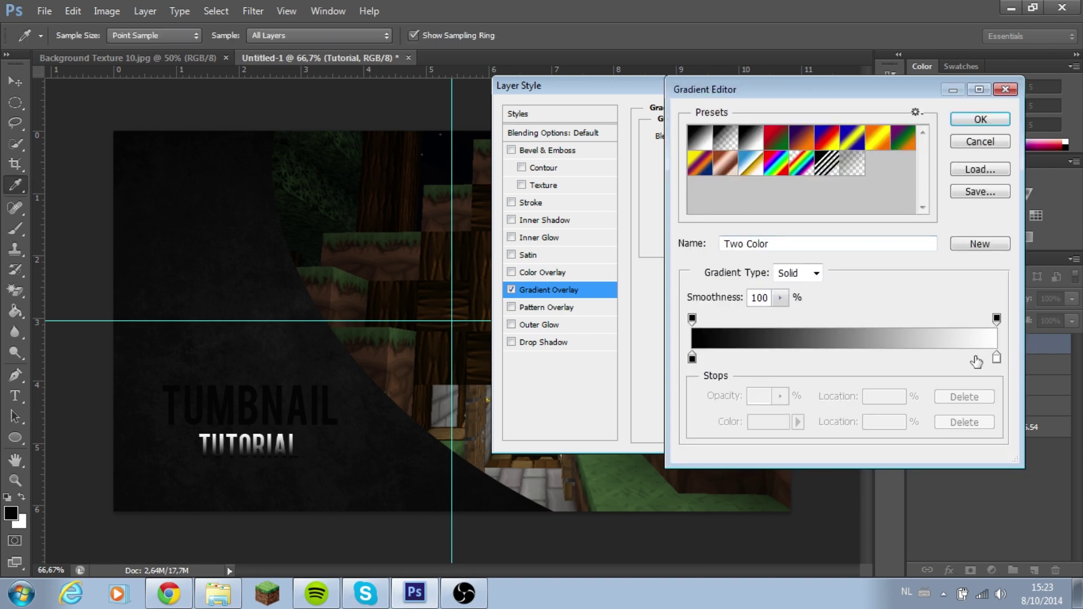
left_click(692, 358)
left_click(772, 424)
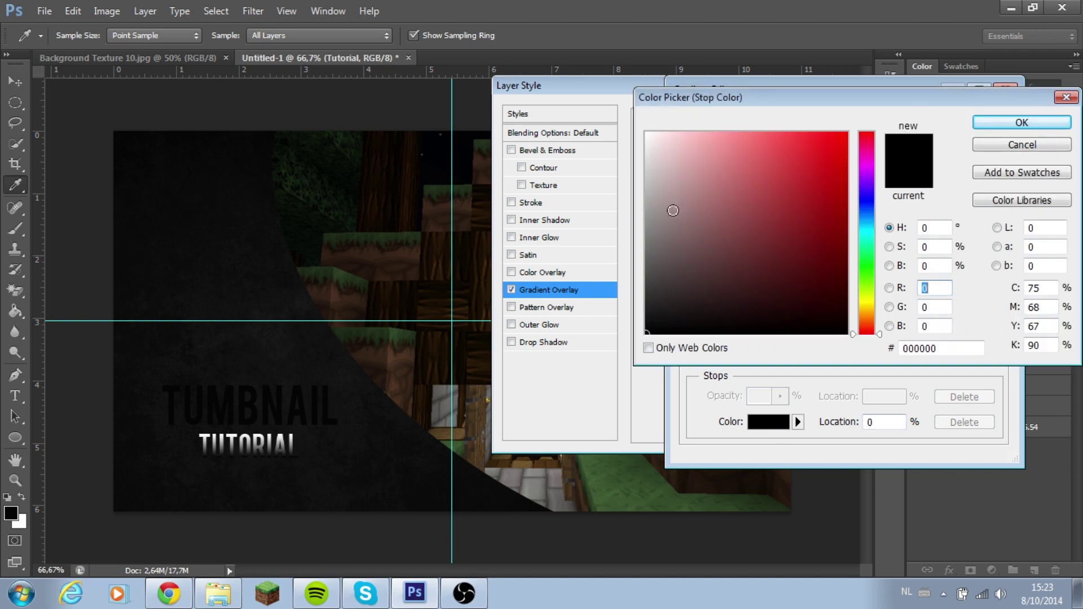
left_click(666, 216)
left_click(647, 207)
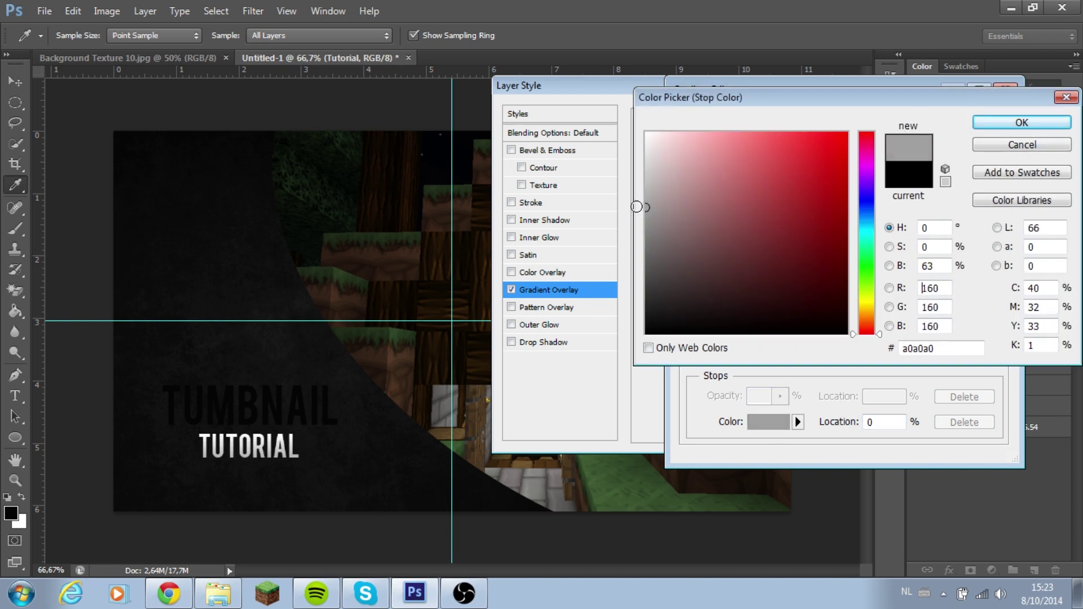
left_click(1022, 123)
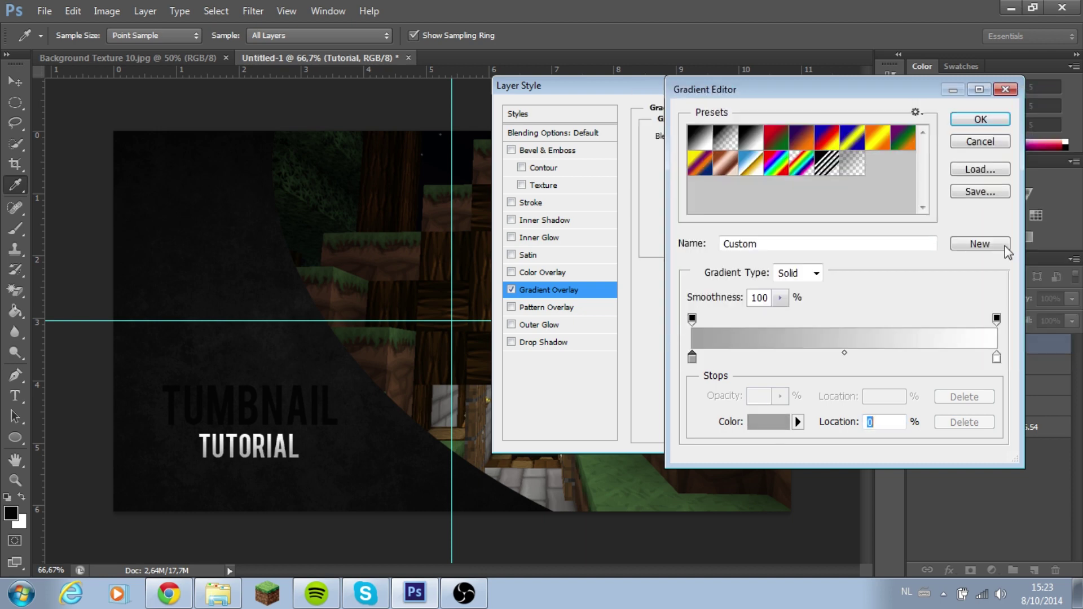
left_click(996, 358)
left_click(775, 424)
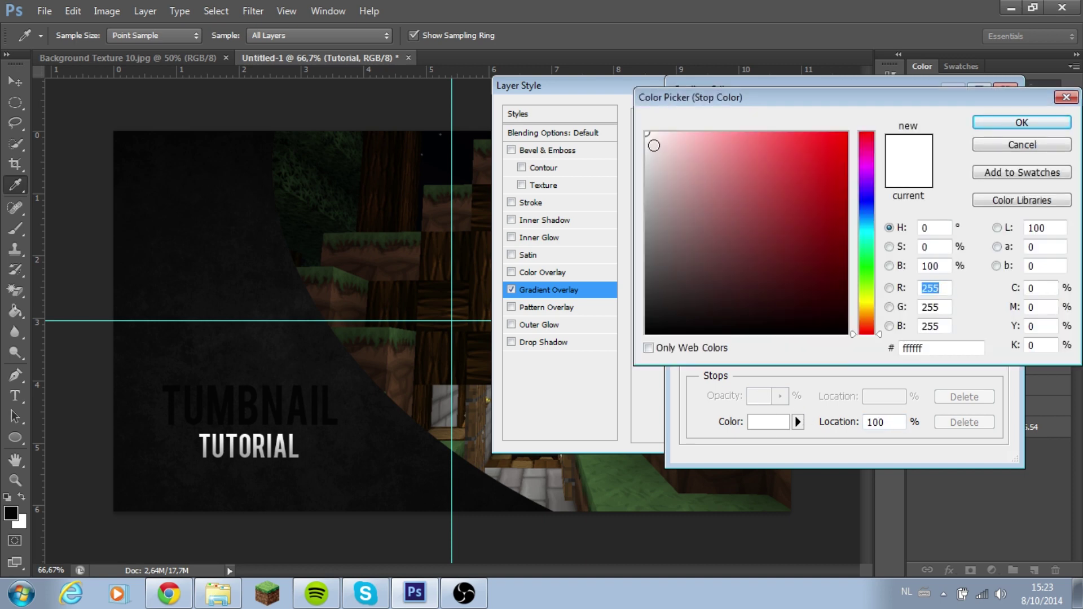
left_click_drag(653, 146, 618, 157)
left_click(1008, 120)
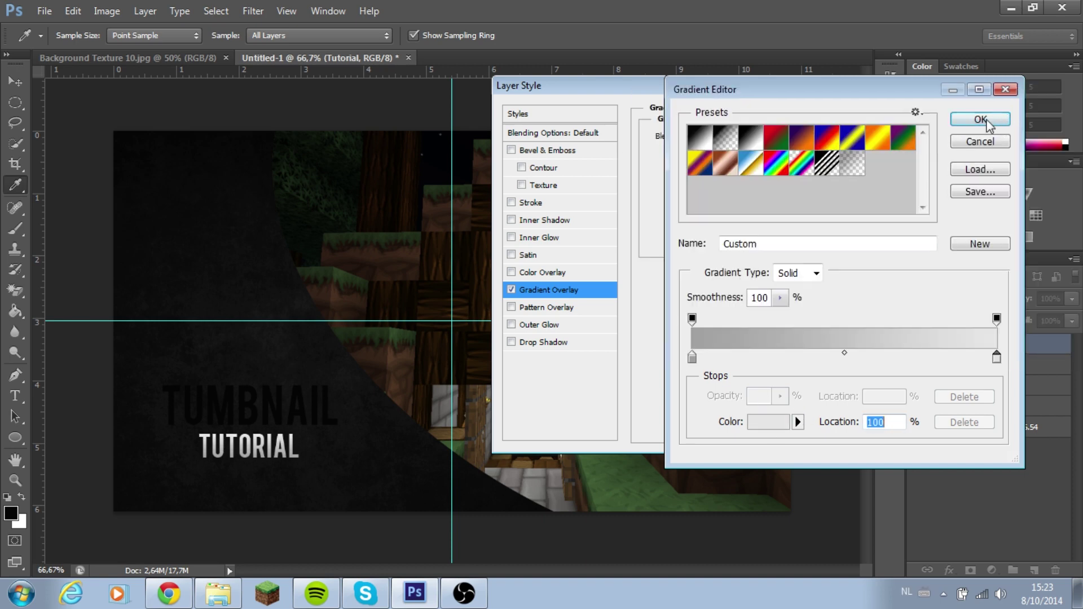
Step: Add an Overlay inner shadow at about 38% opacity plus a drop shadow, and apply
left_click(511, 220)
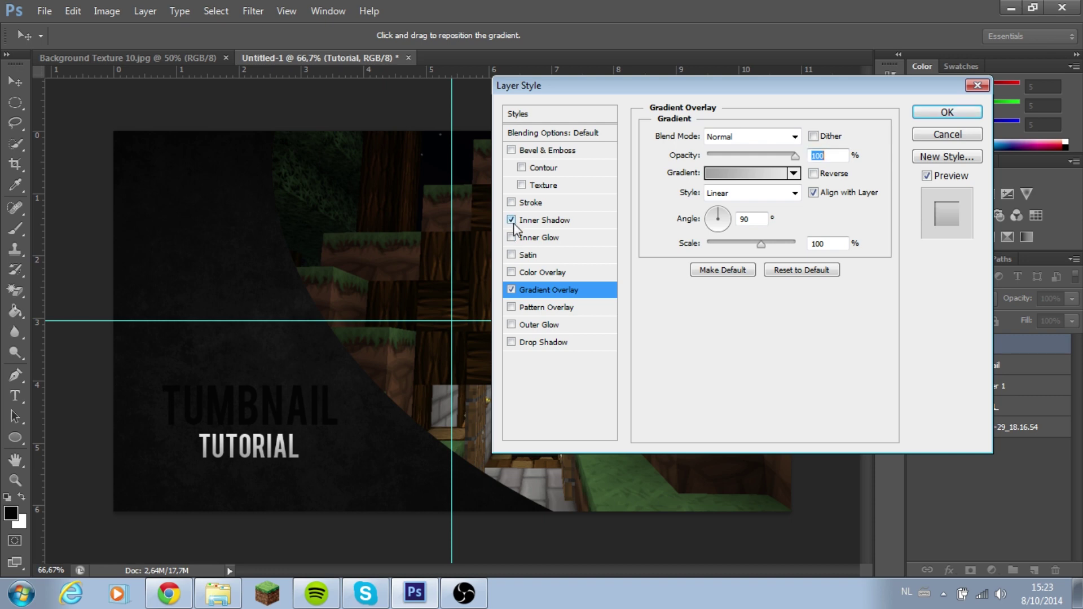
left_click(537, 221)
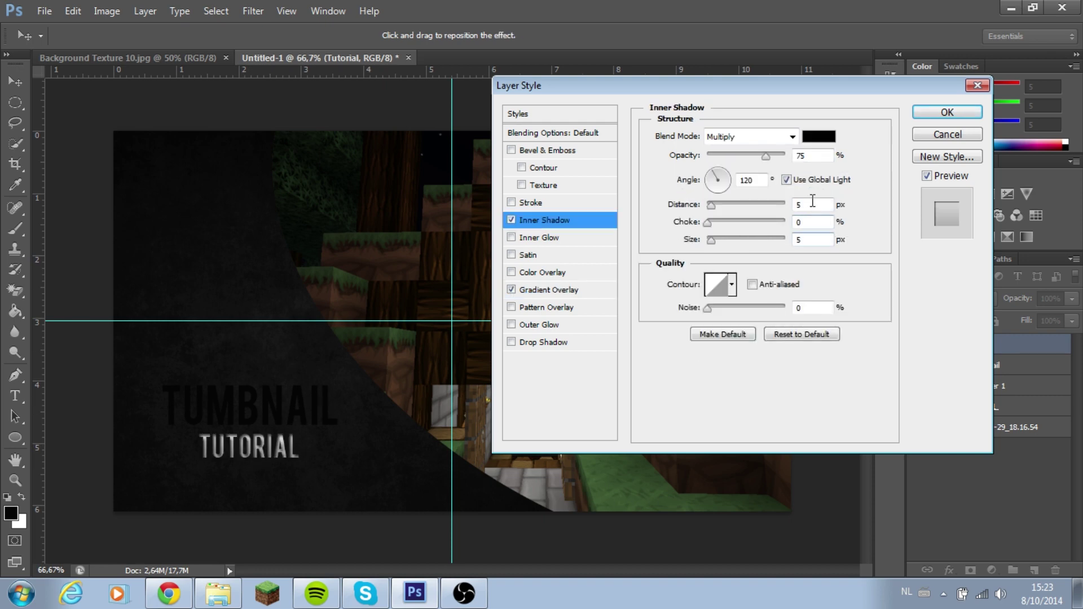
left_click(741, 158)
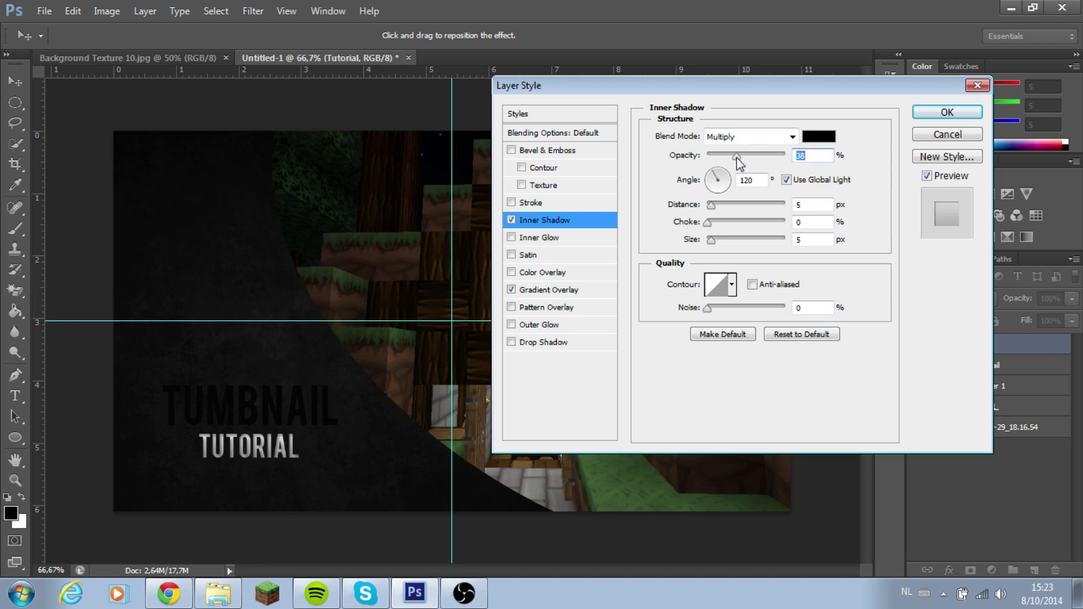
left_click(743, 137)
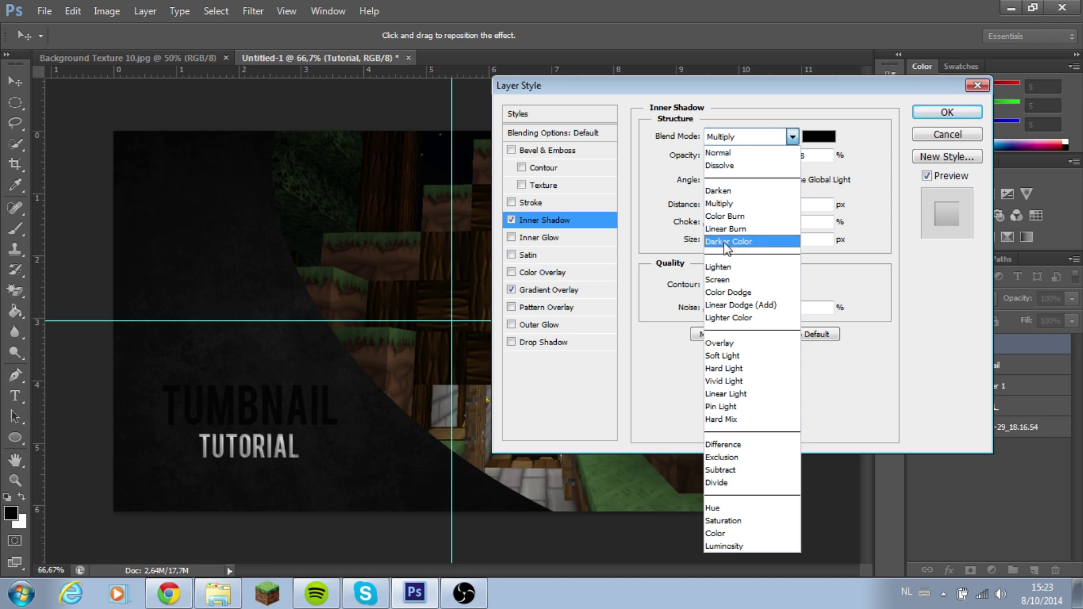
left_click(739, 343)
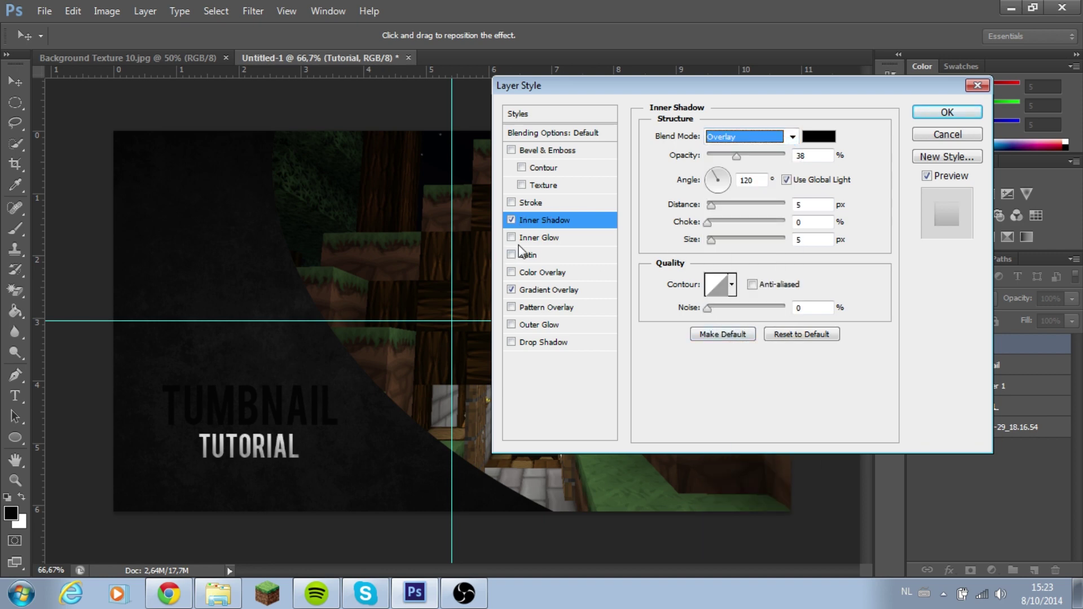
left_click(511, 342)
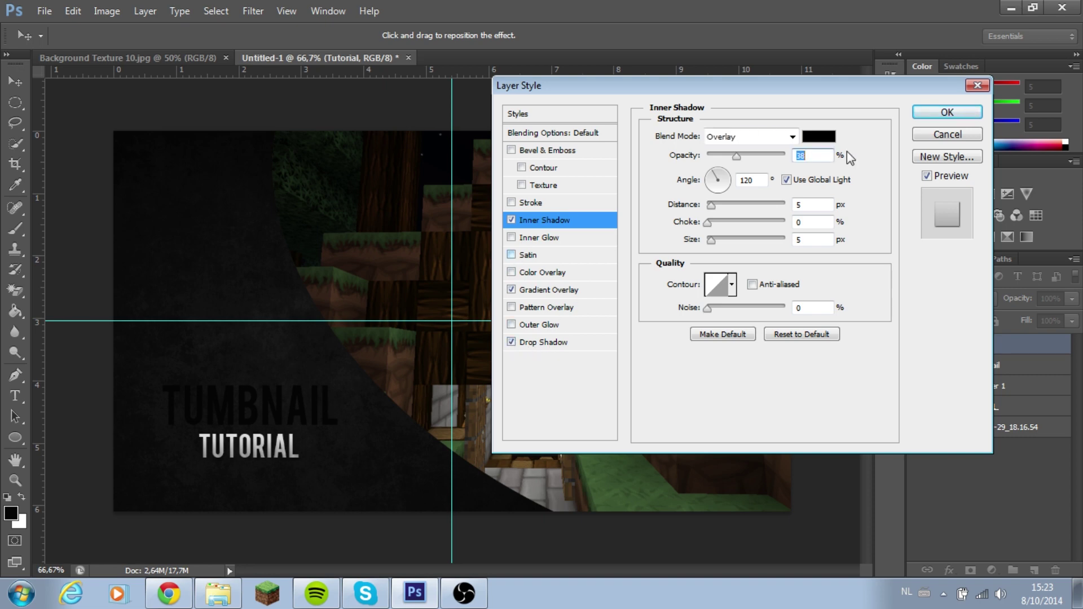
left_click(947, 112)
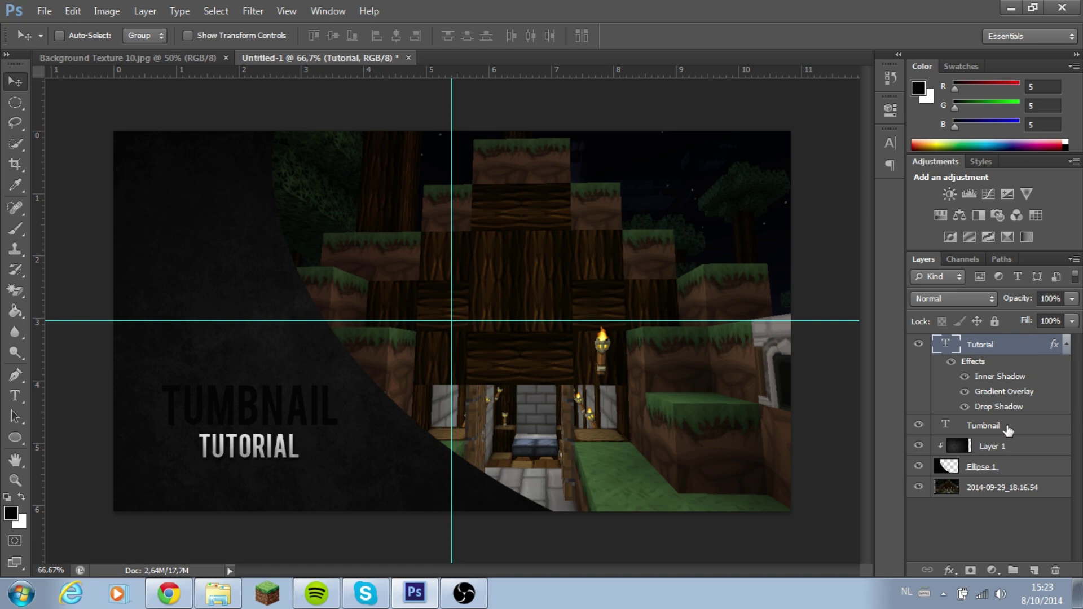
left_click(1002, 424)
left_click(1003, 350)
Step: Copy the Tutorial layer style and paste it onto the Tumbnail layer
right_click(980, 342)
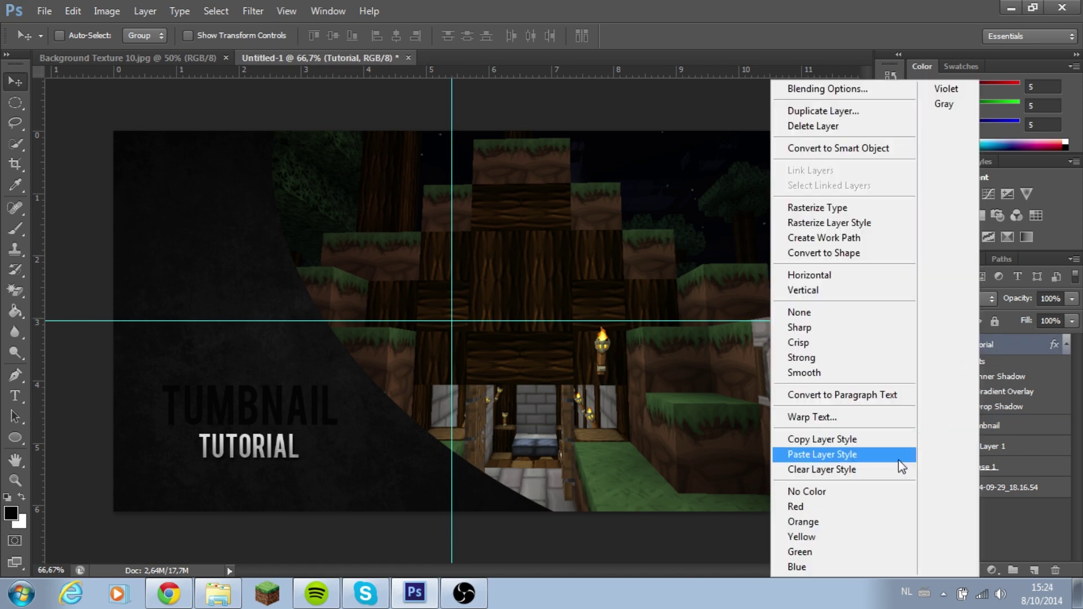
left_click(878, 444)
right_click(983, 427)
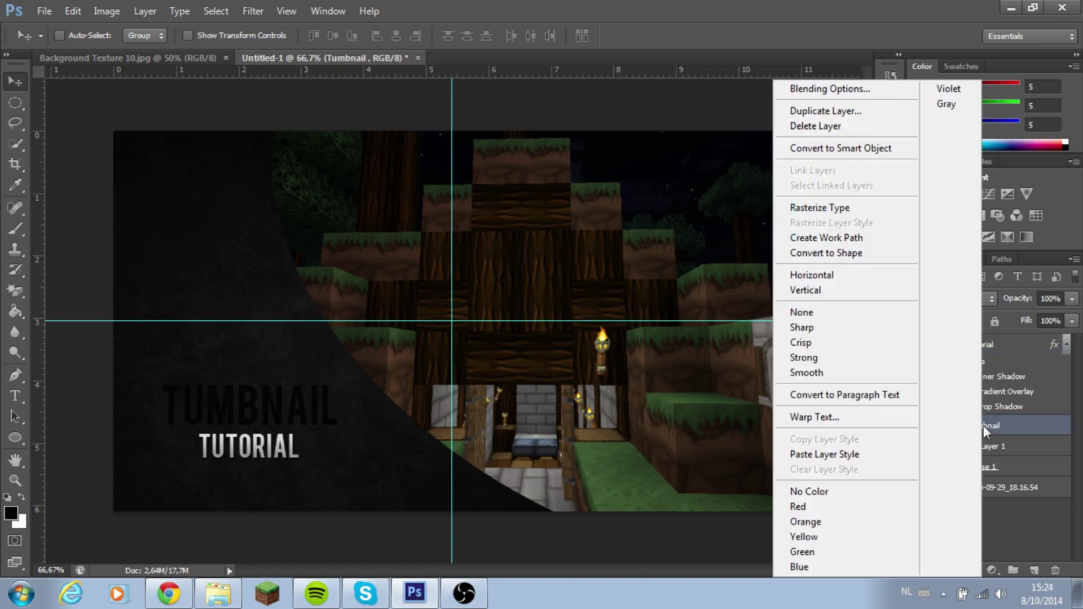
left_click(1021, 434)
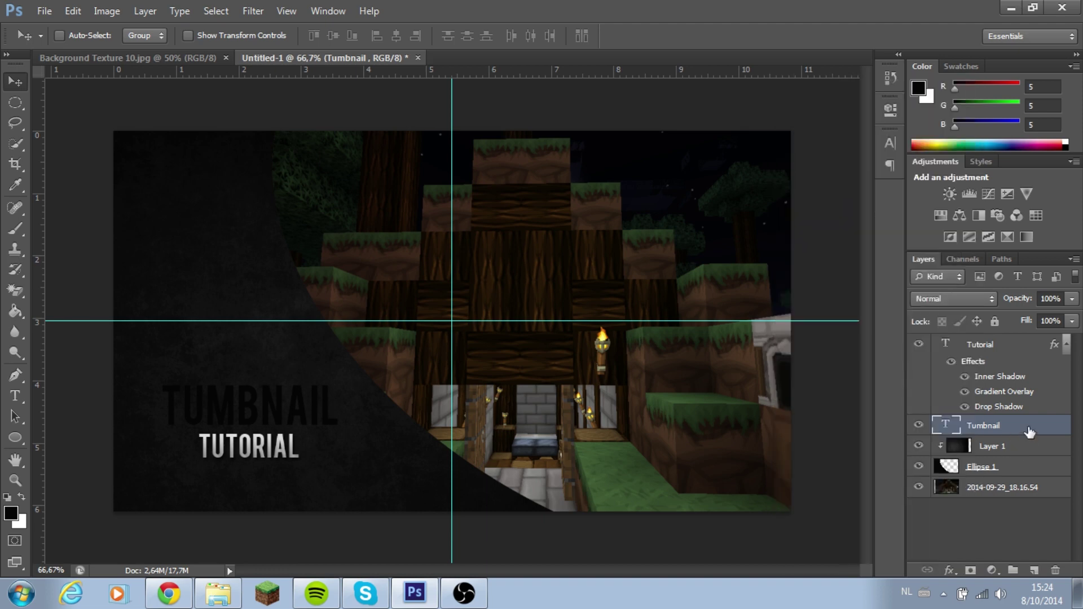
right_click(1027, 428)
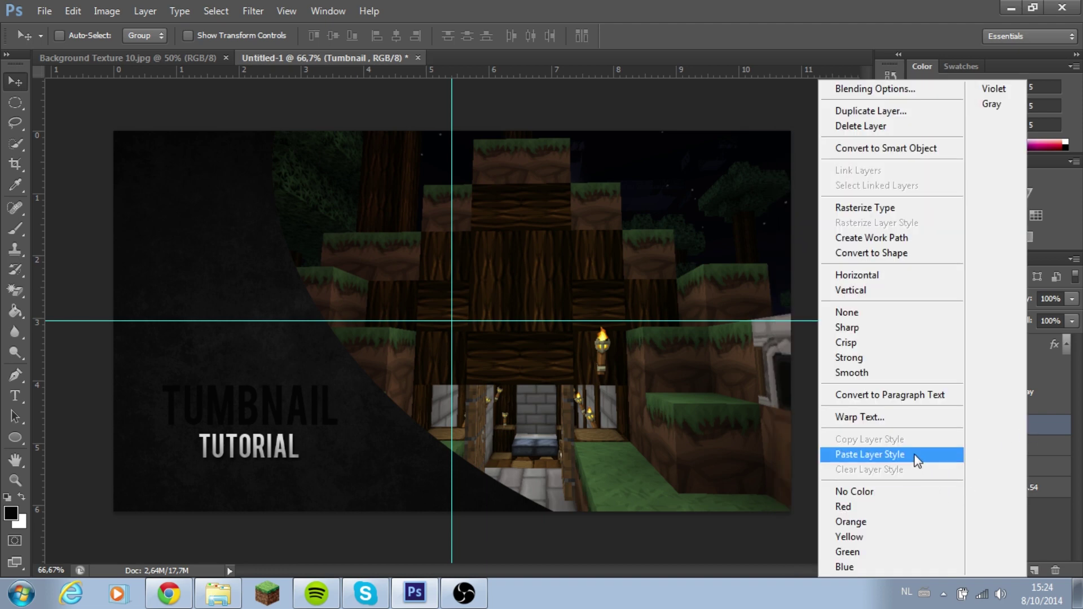
left_click(880, 454)
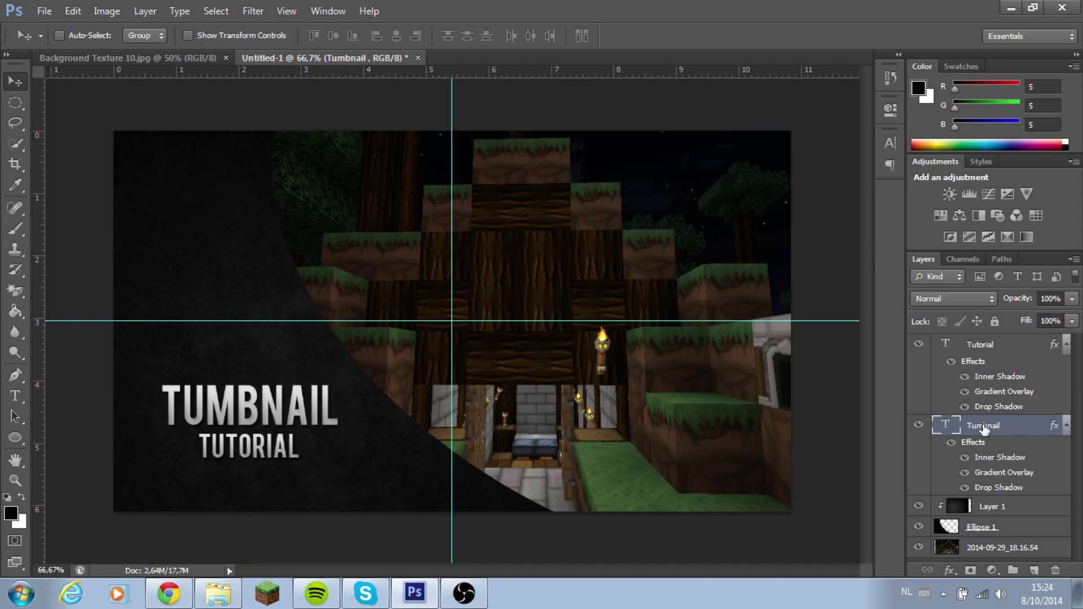
left_click(985, 545)
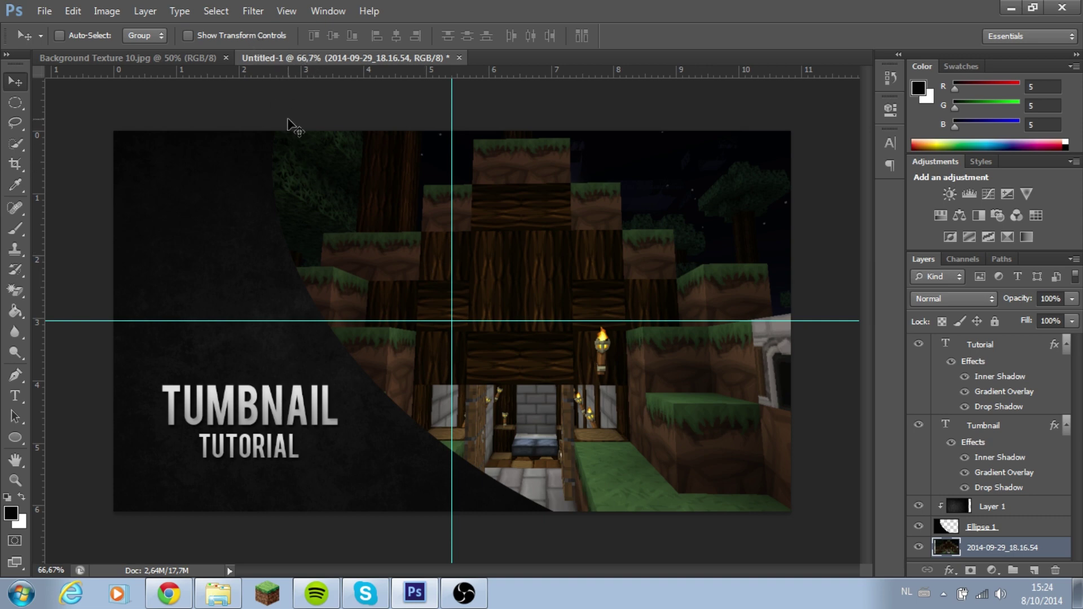
Step: Apply a Lens Blur with radius 19 to the Minecraft screenshot layer
left_click(248, 11)
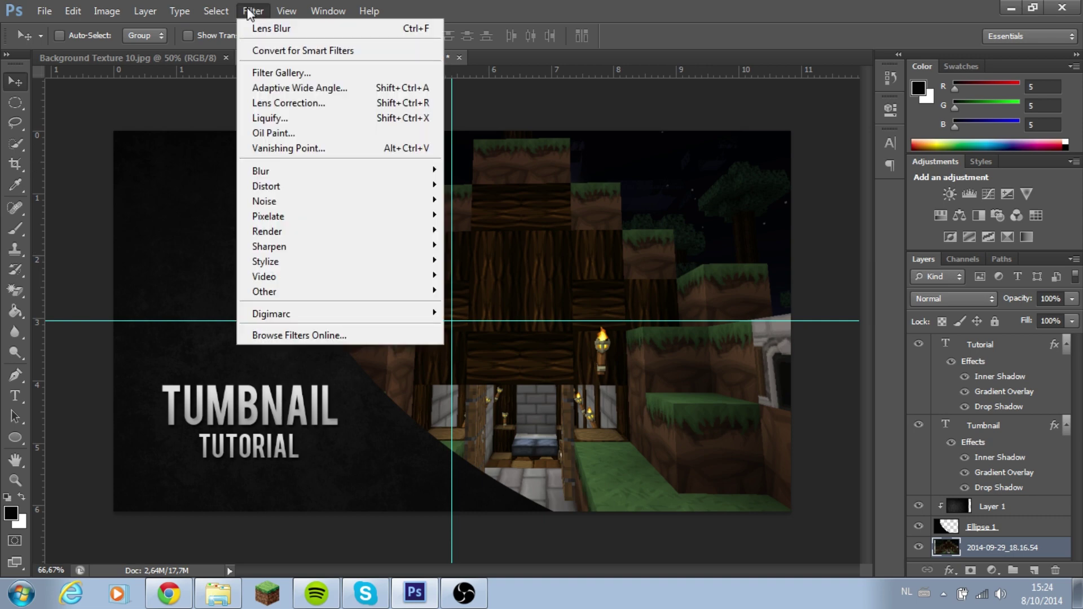
mouse_move(338, 171)
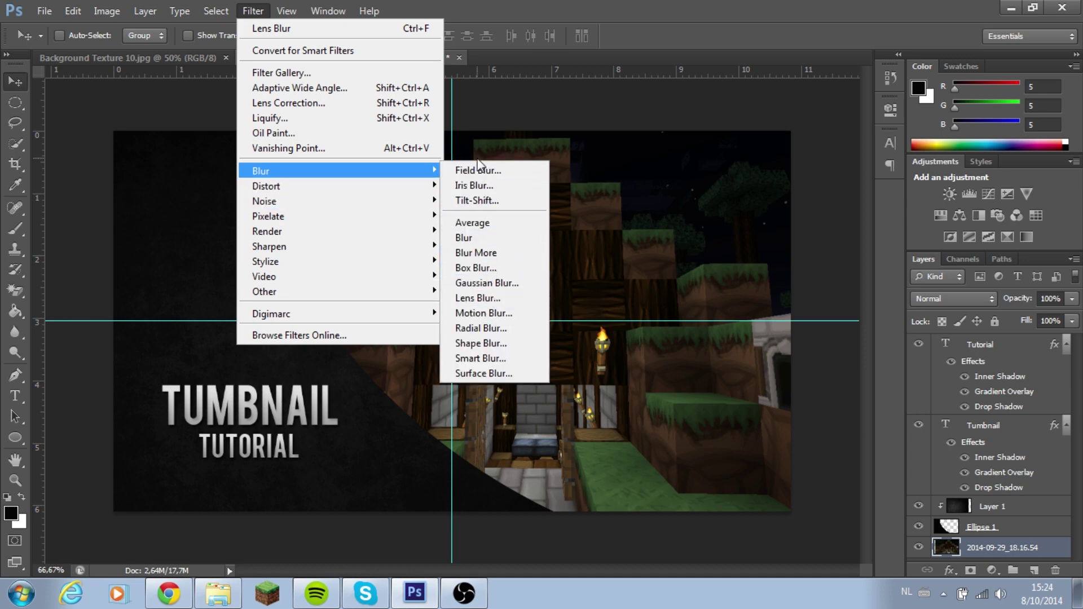
left_click(483, 299)
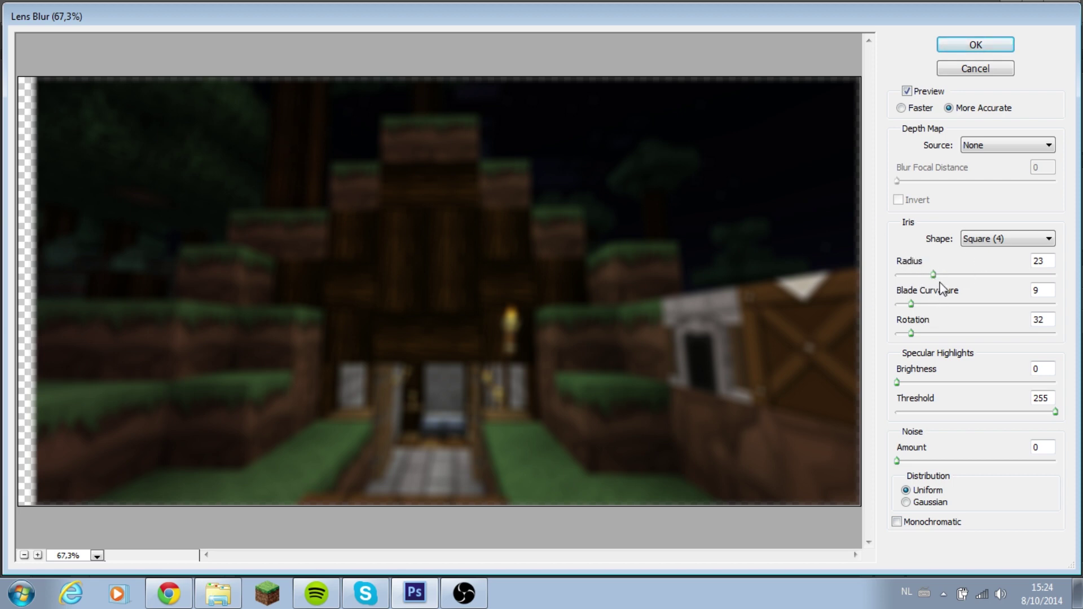
left_click_drag(933, 275, 979, 275)
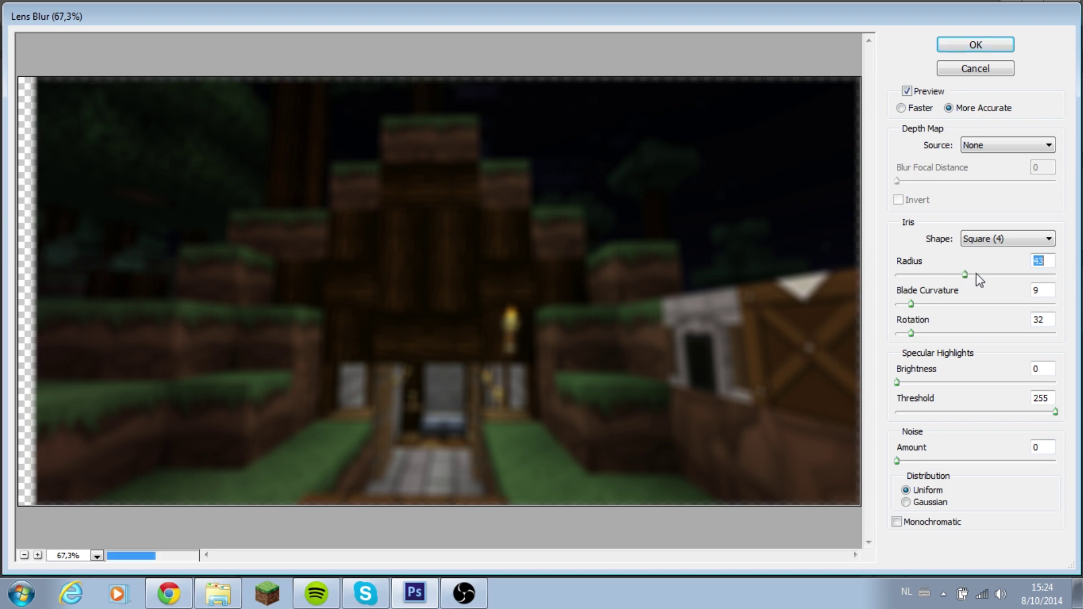
left_click_drag(965, 274, 925, 275)
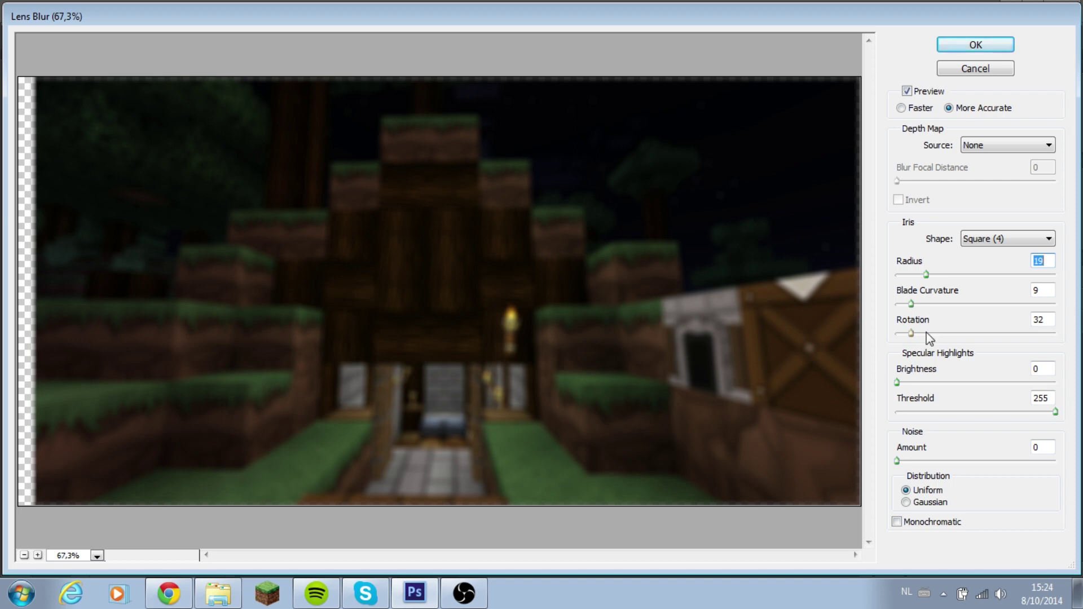
left_click(976, 47)
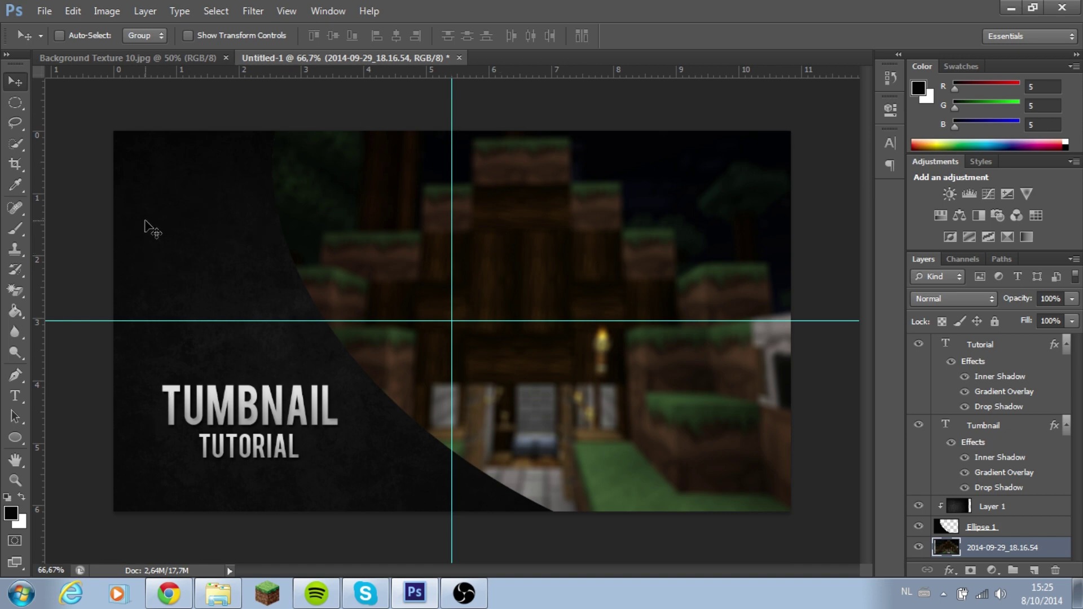
Step: Open a Skin image from F:\GameCast\cinma 4d stuff, then close the dark-background version
left_click(44, 11)
left_click(62, 43)
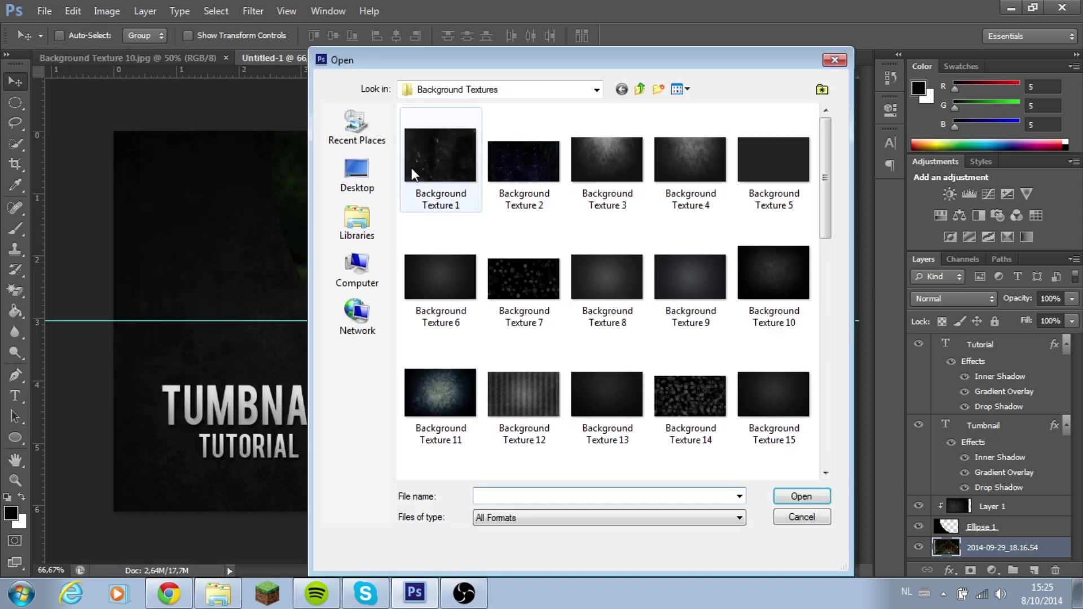
left_click(457, 90)
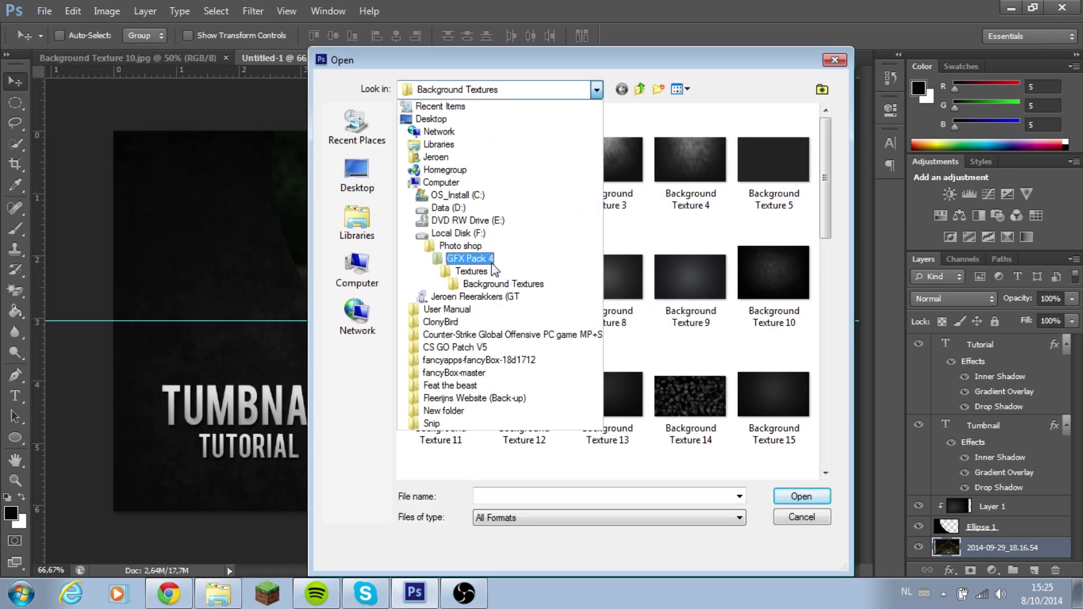
left_click(486, 233)
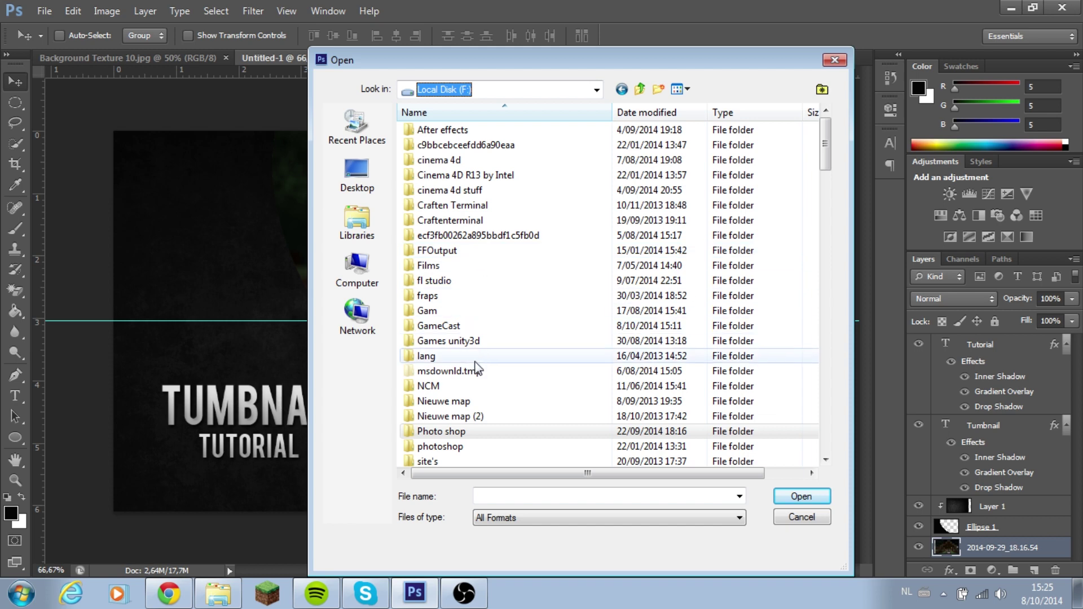
double_click(463, 310)
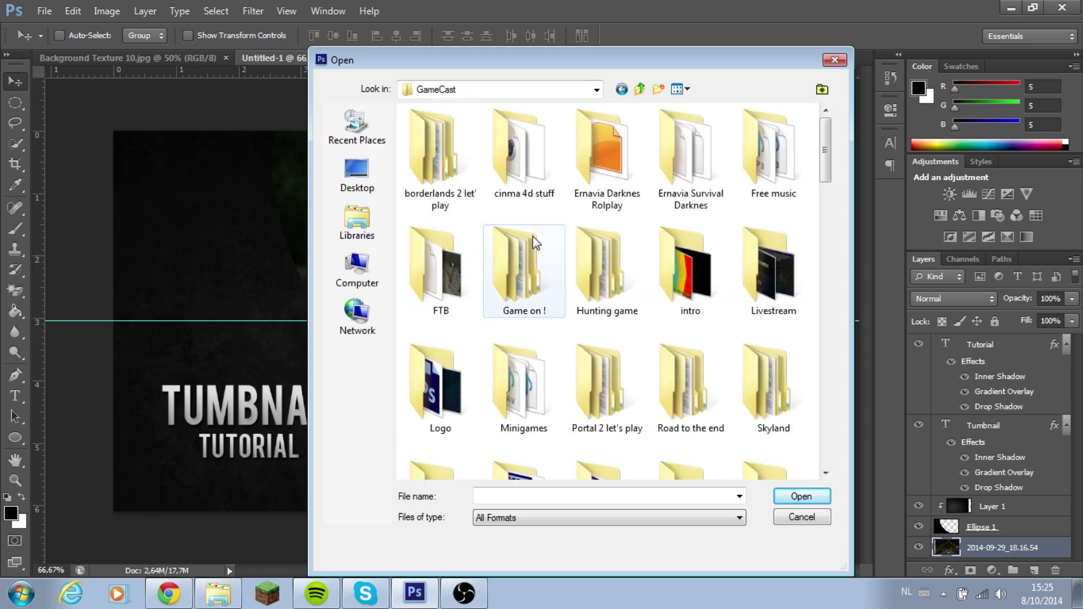
double_click(515, 193)
left_click(607, 307)
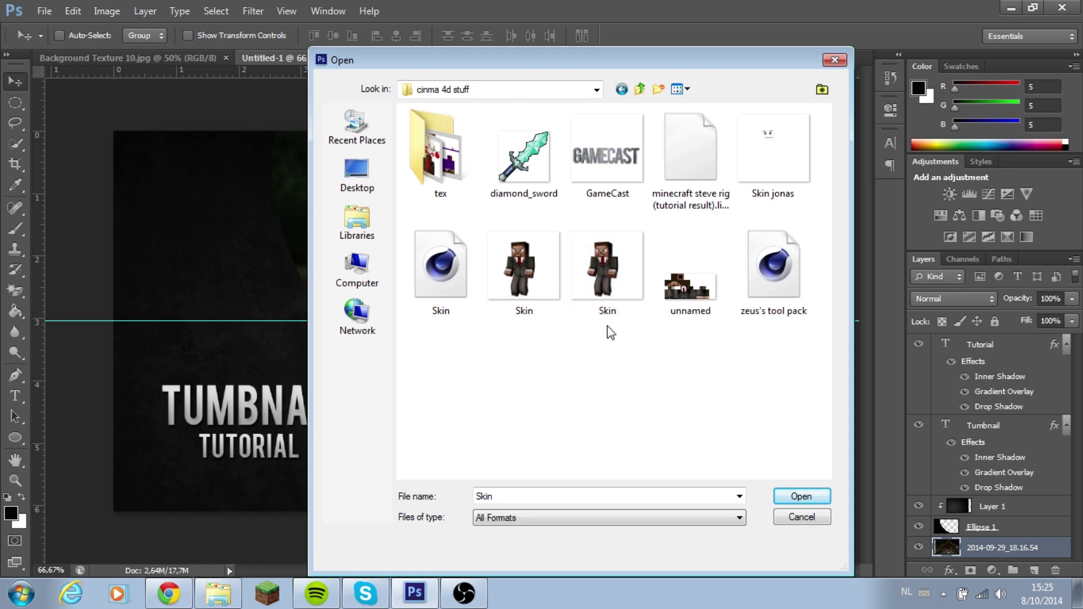
double_click(598, 311)
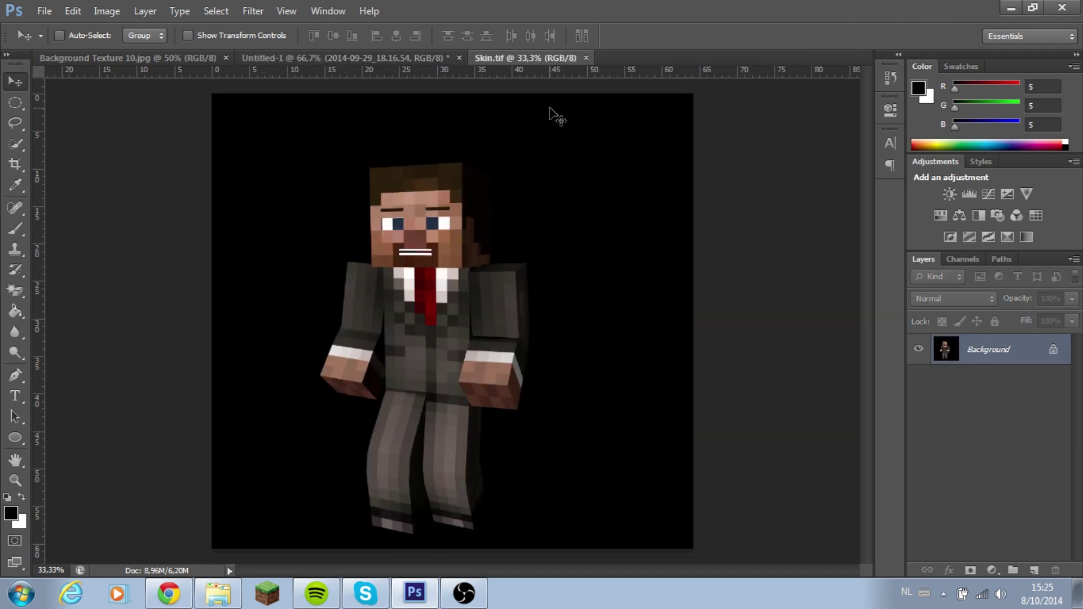
left_click_drag(583, 58, 584, 60)
Step: Open the second Skin file with Ctrl+O and drag the character toward the thumbnail
key("ctrl+o")
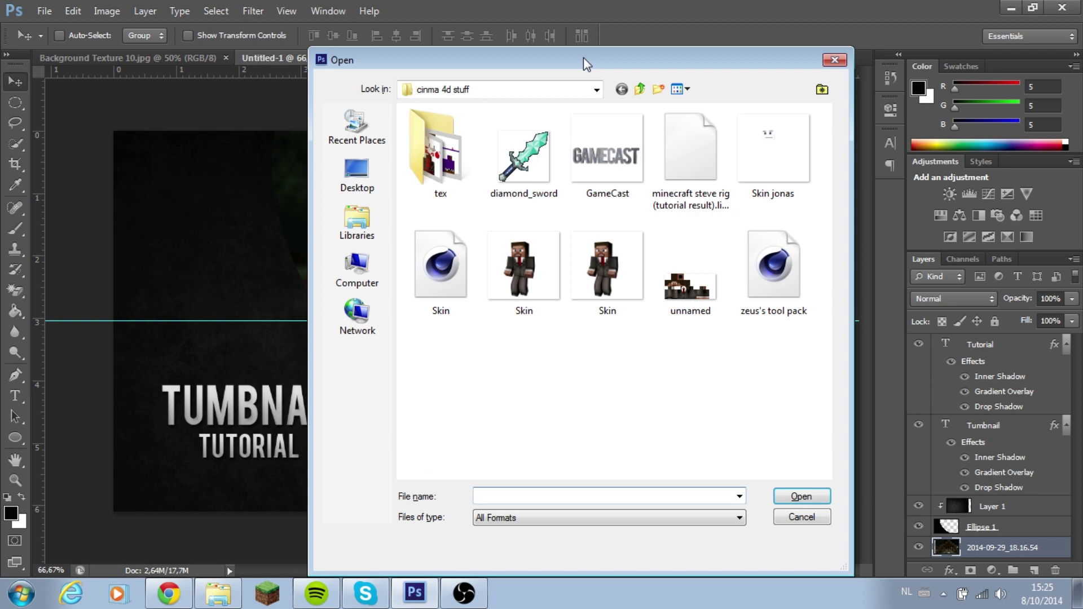
left_click(535, 269)
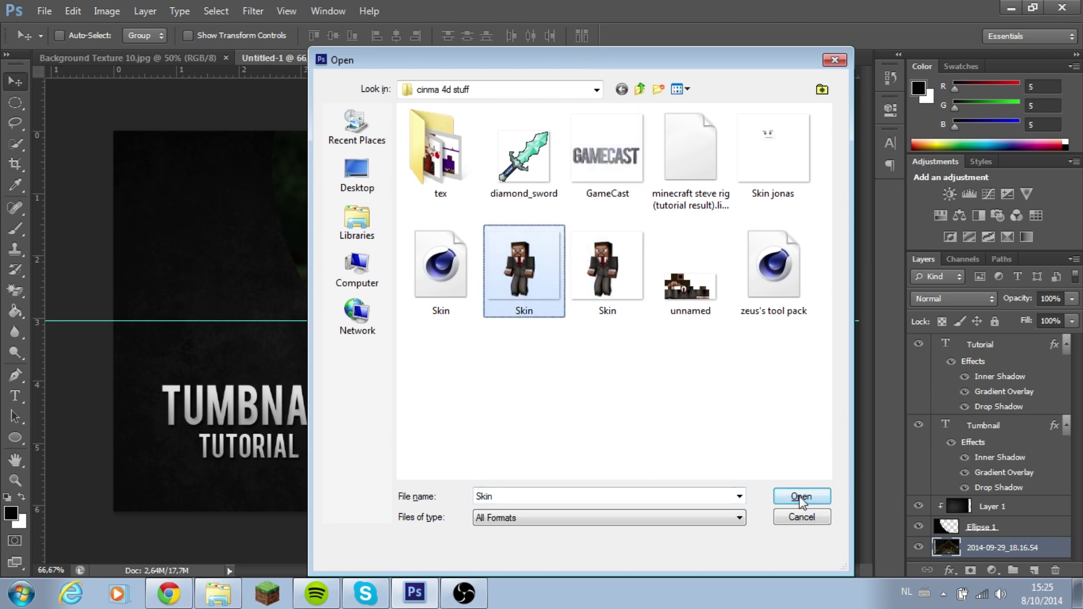
left_click(800, 496)
mouse_move(451, 307)
left_mouse_down()
mouse_move(231, 66)
mouse_move(260, 144)
left_mouse_up()
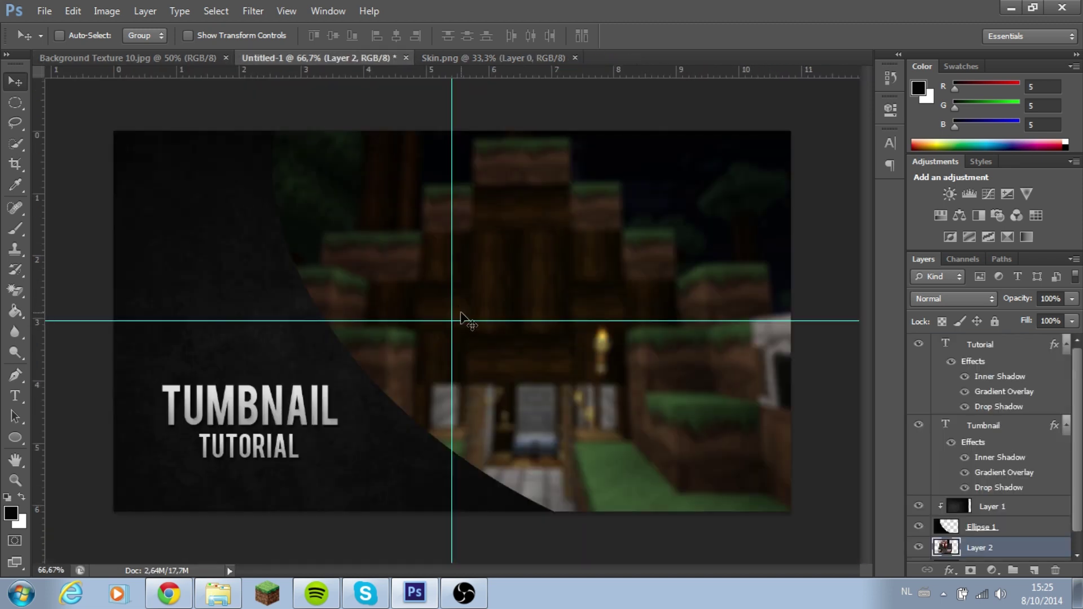
Step: Drop the Minecraft character into Untitled-1, shrink it to about 89% and raise it
mouse_move(367, 116)
left_mouse_down()
mouse_move(488, 305)
mouse_move(665, 401)
left_mouse_up()
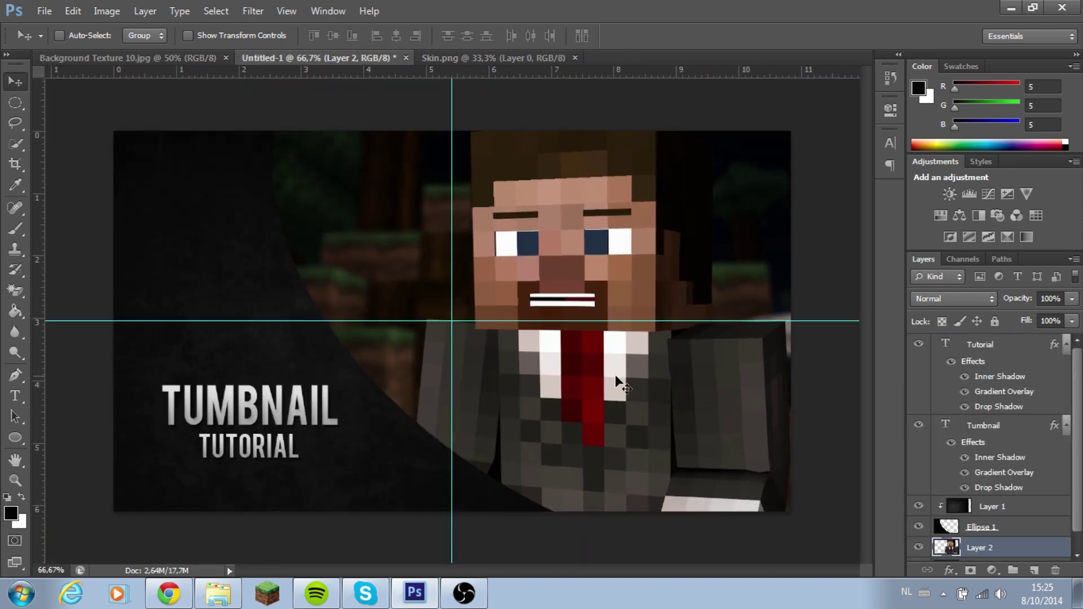
left_click_drag(509, 239, 477, 249)
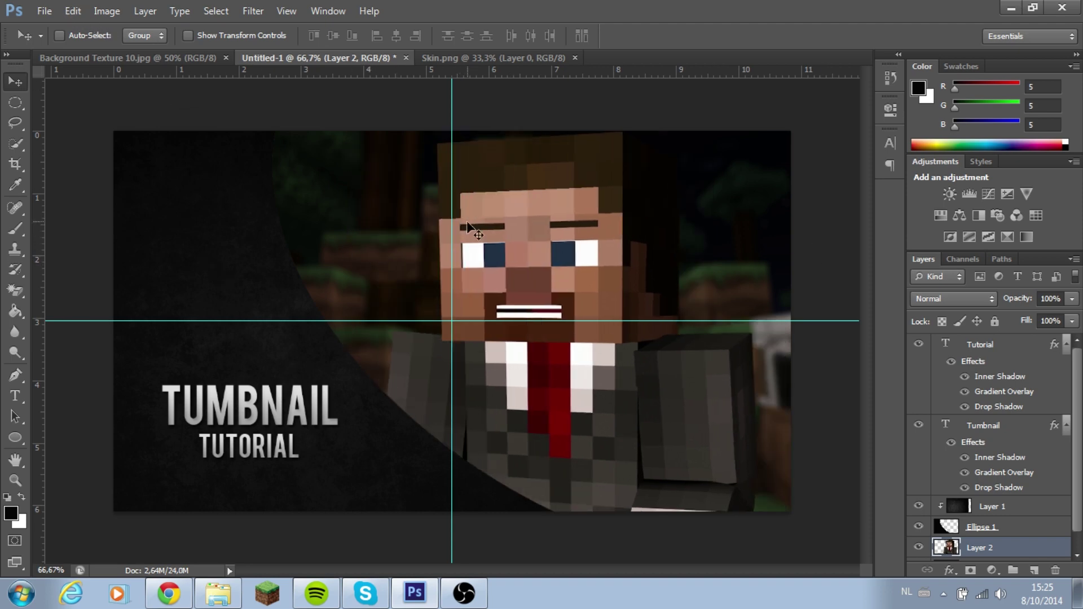
key("ctrl+t")
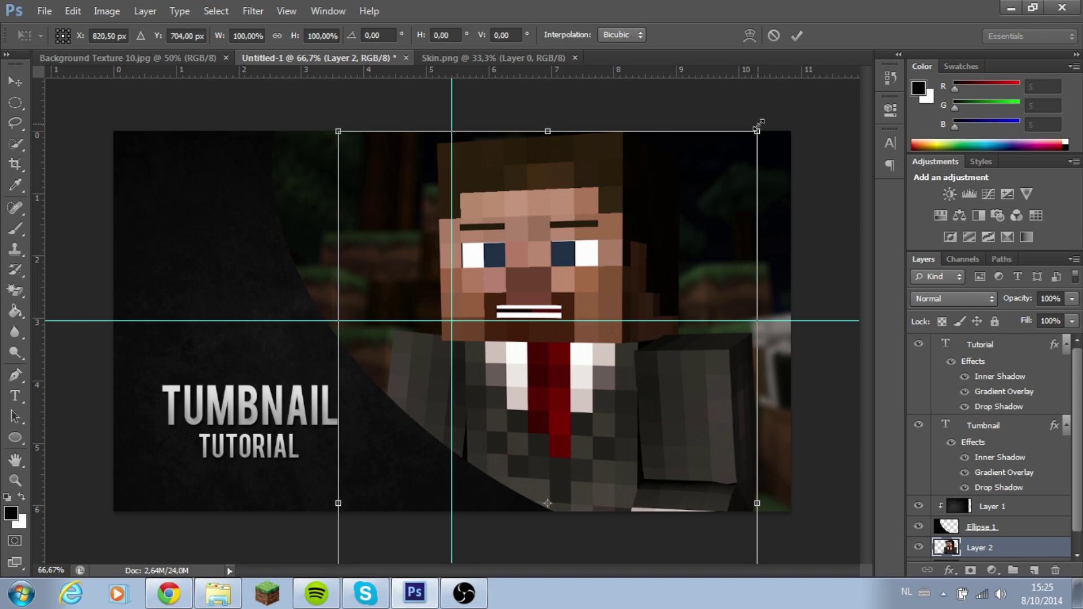
left_click_drag(759, 123, 715, 202)
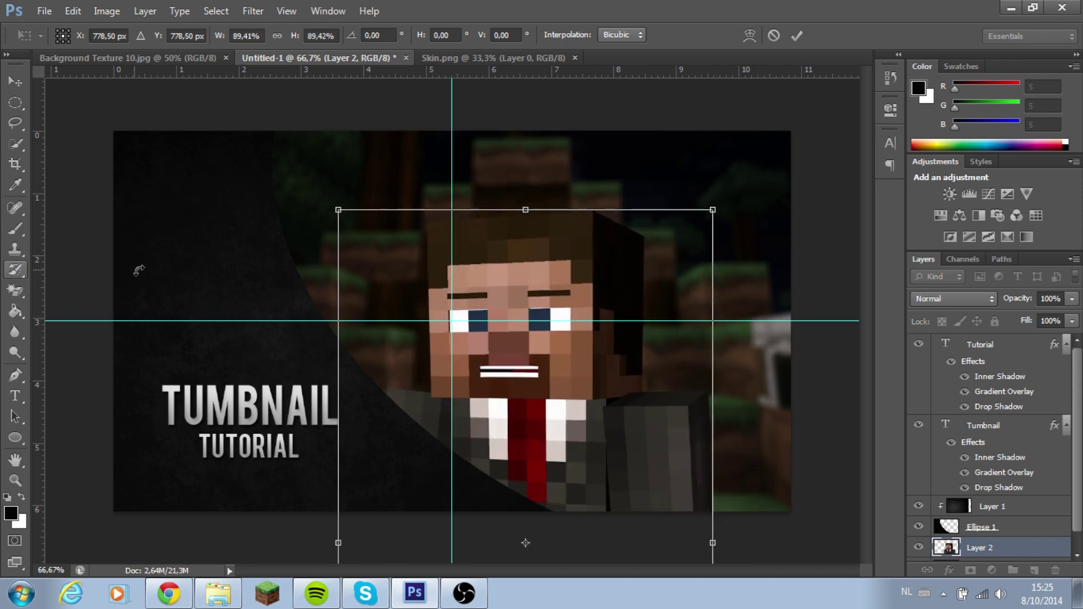
key("v")
left_click_drag(514, 292, 525, 213)
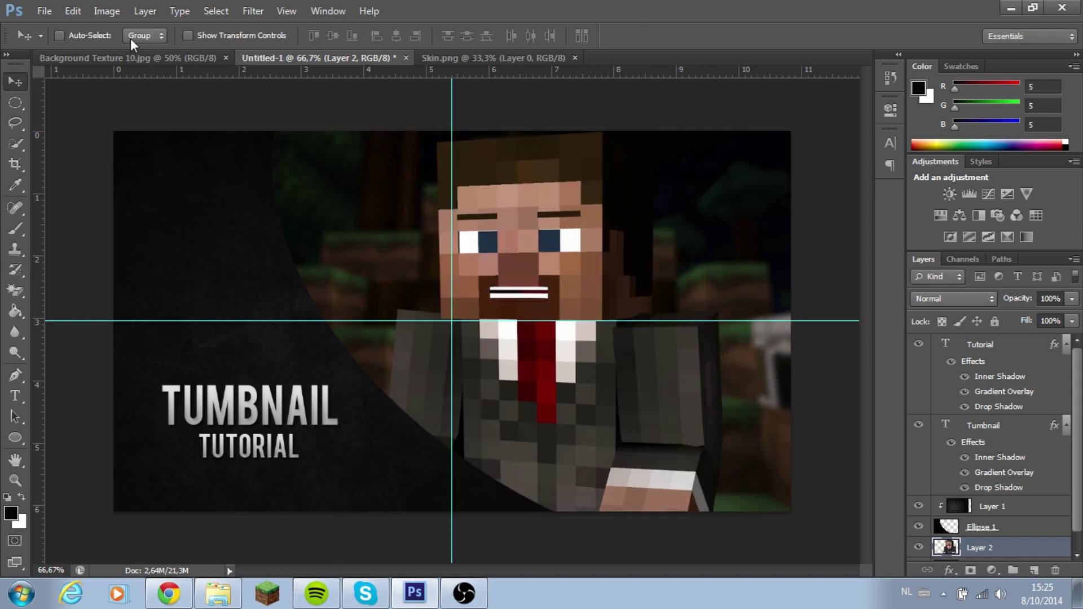
Step: Flip the character horizontally, stack it above Layer 1 and Ellipse 1, and shrink it to 88% on the left
left_click(115, 15)
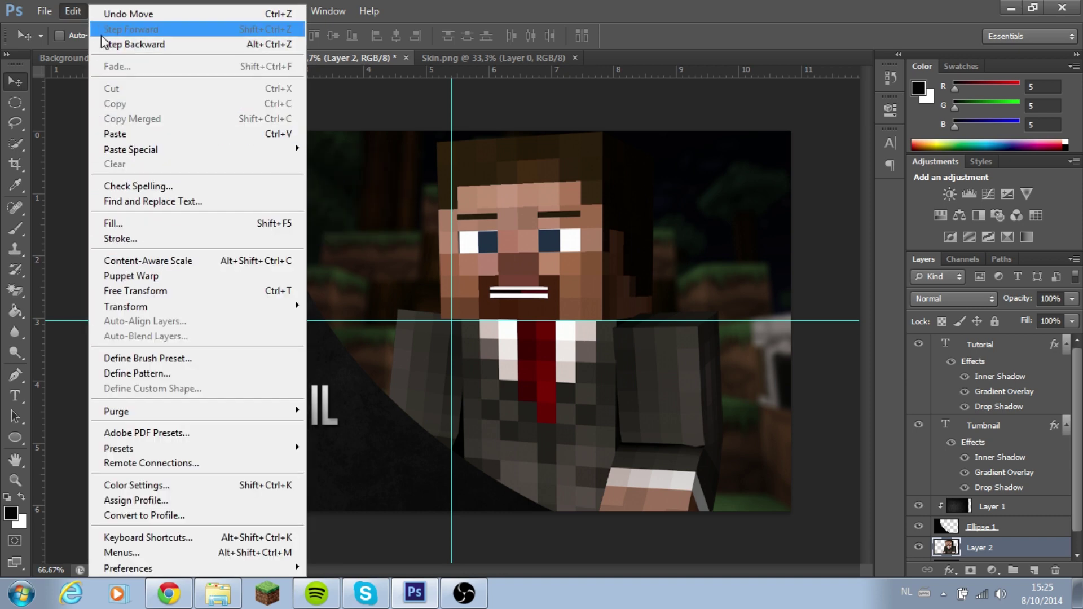
mouse_move(125, 306)
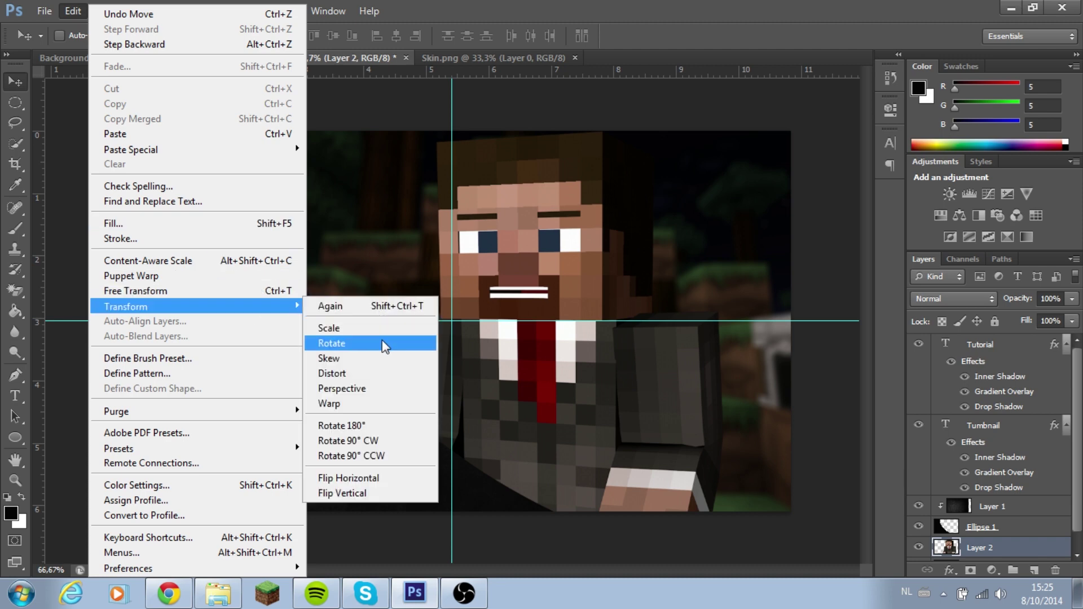
left_click(363, 486)
mouse_move(550, 415)
left_mouse_down()
mouse_move(282, 347)
mouse_move(396, 360)
left_mouse_up()
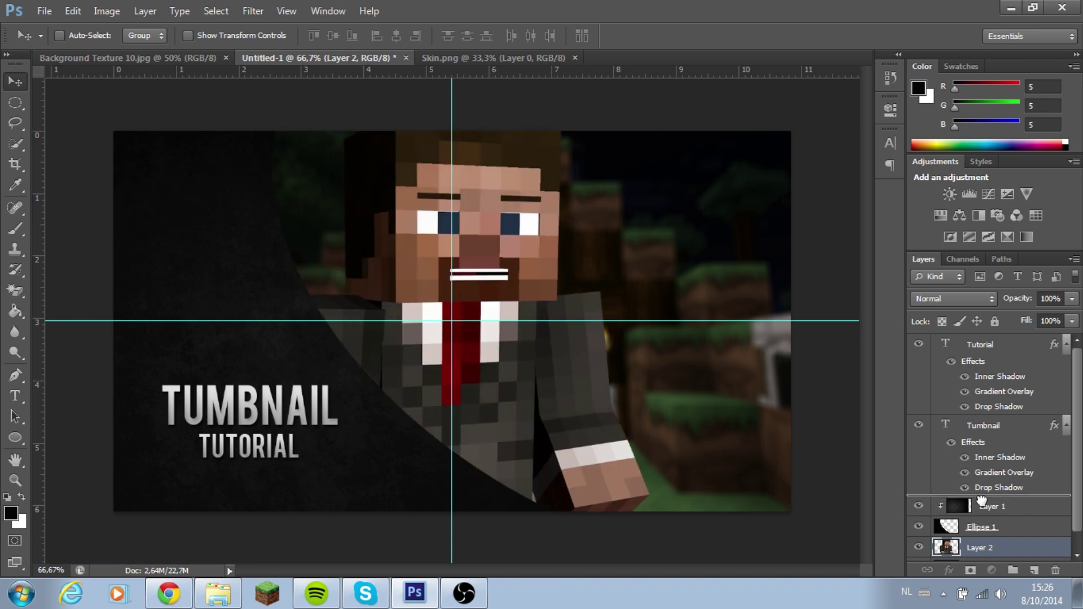
left_click_drag(978, 551, 980, 499)
left_click_drag(516, 374, 279, 349)
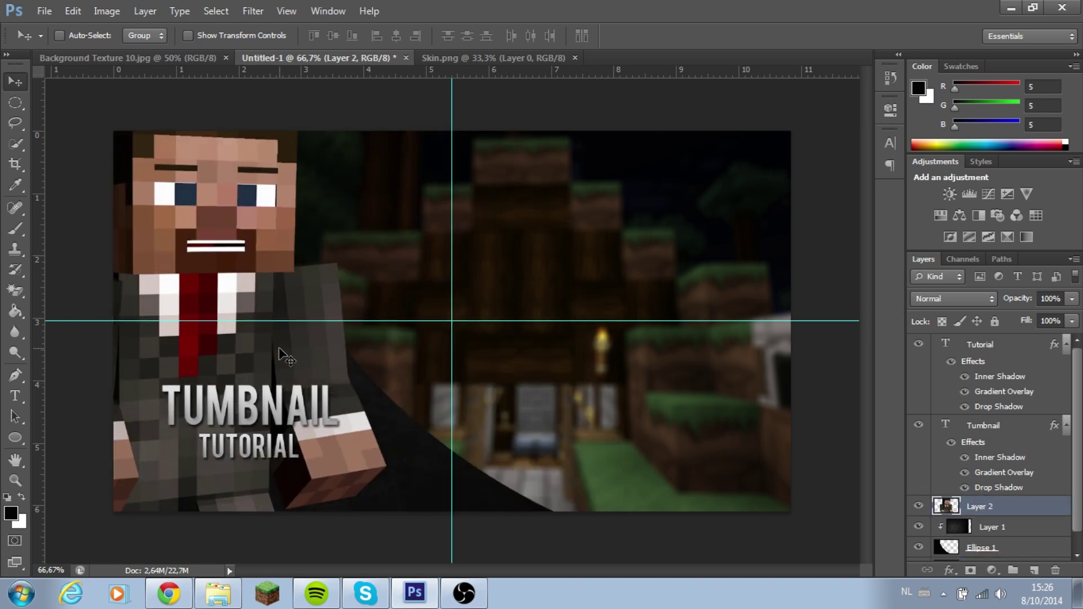
key("ctrl+t")
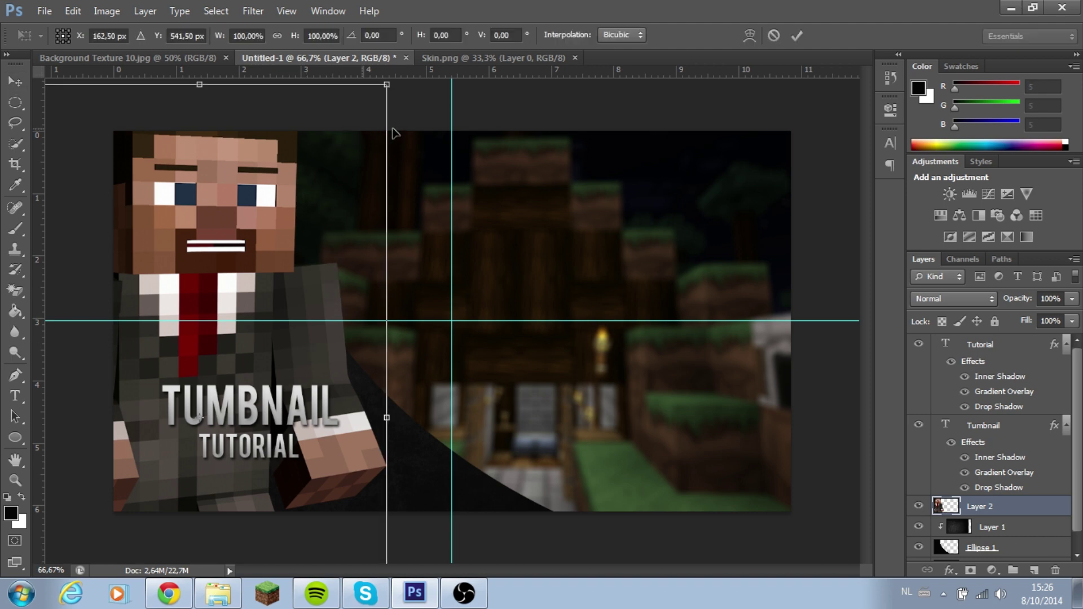
mouse_move(385, 84)
left_mouse_down()
mouse_move(309, 145)
mouse_move(309, 200)
mouse_move(302, 184)
left_mouse_up()
key("Return")
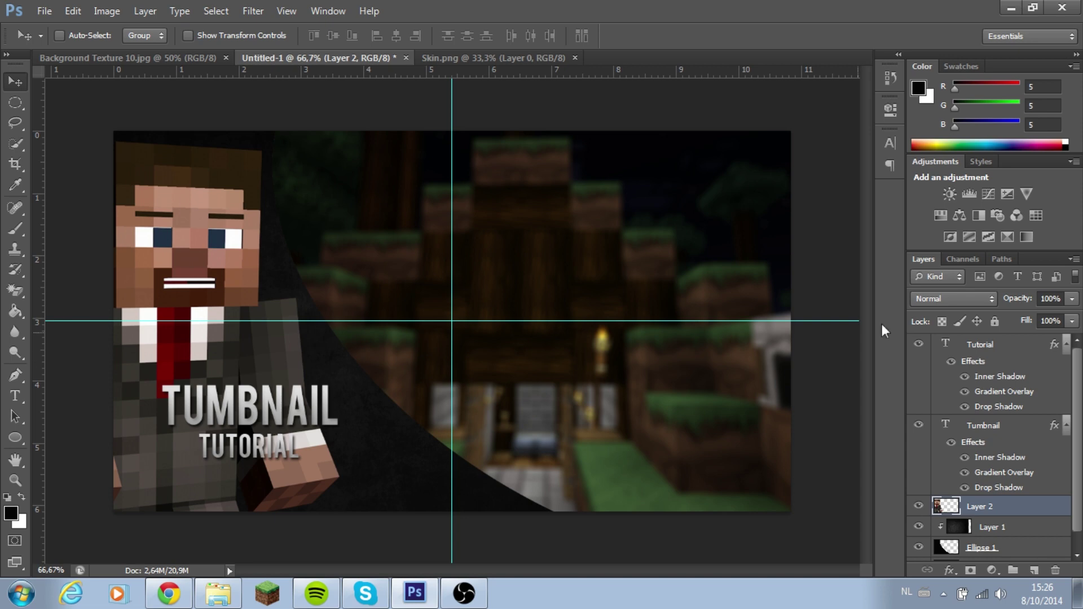
Step: Lower Layer 2's opacity to about 32%, then select the Tumbnail text layer
mouse_move(1071, 299)
left_mouse_down()
mouse_move(1034, 319)
mouse_move(1016, 314)
left_mouse_up()
left_click(497, 245)
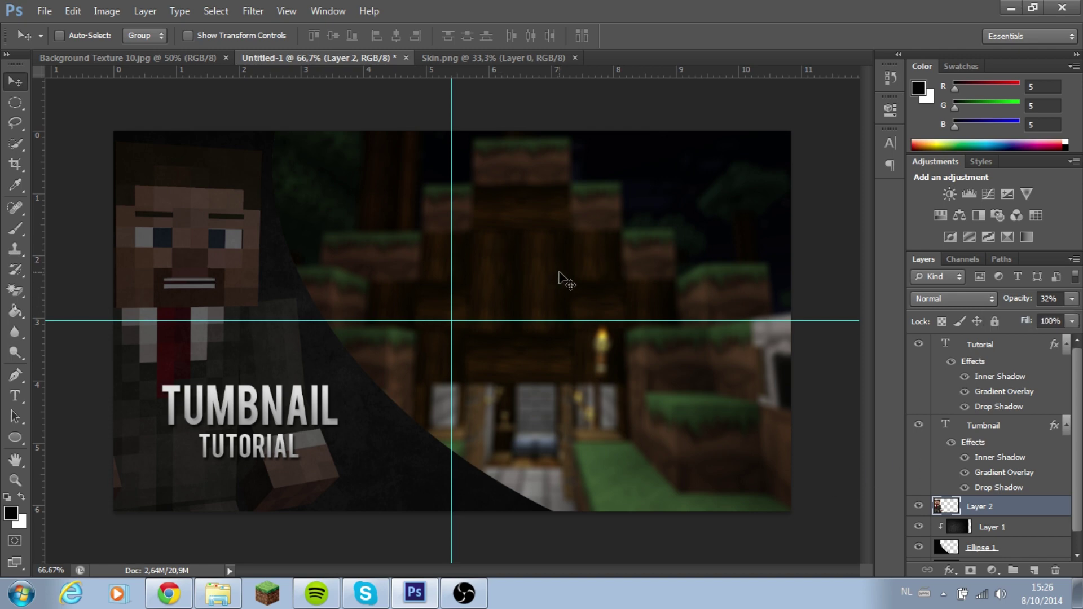
left_click(1028, 426)
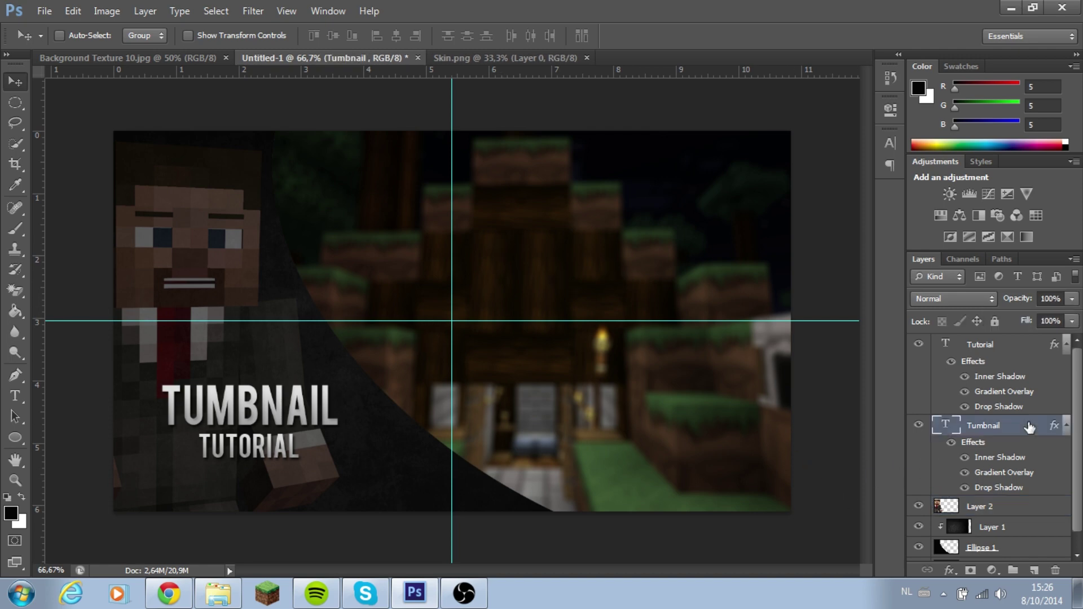
Step: Scale the TUMBNAIL and TUTORIAL text layers together to about 149% and nudge them left
left_click(994, 349, "ctrl")
key("ctrl+t")
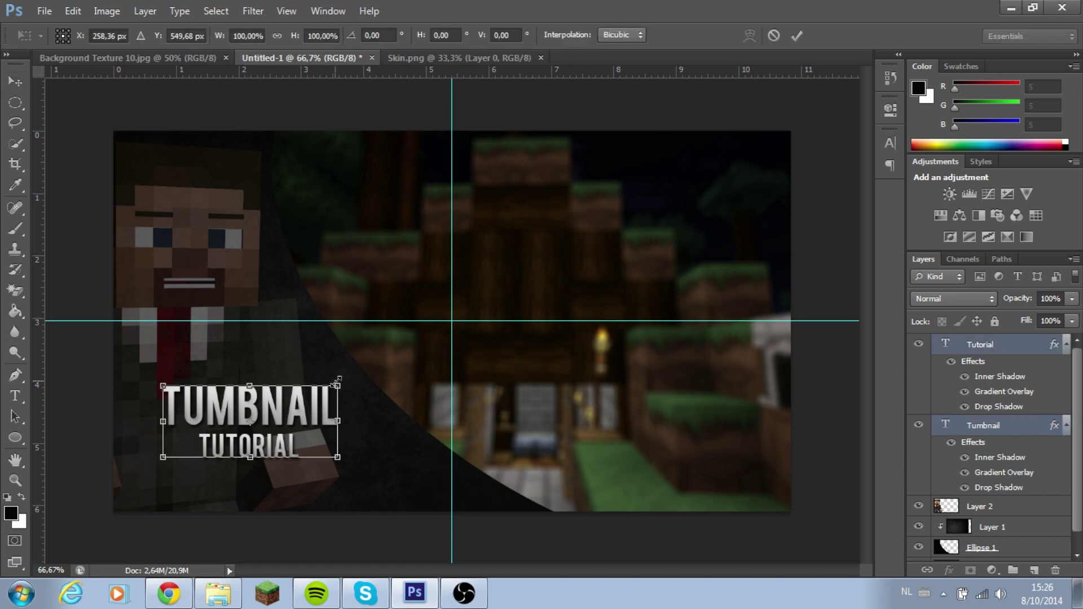
left_click_drag(337, 382, 405, 360)
left_click_drag(375, 394, 346, 419)
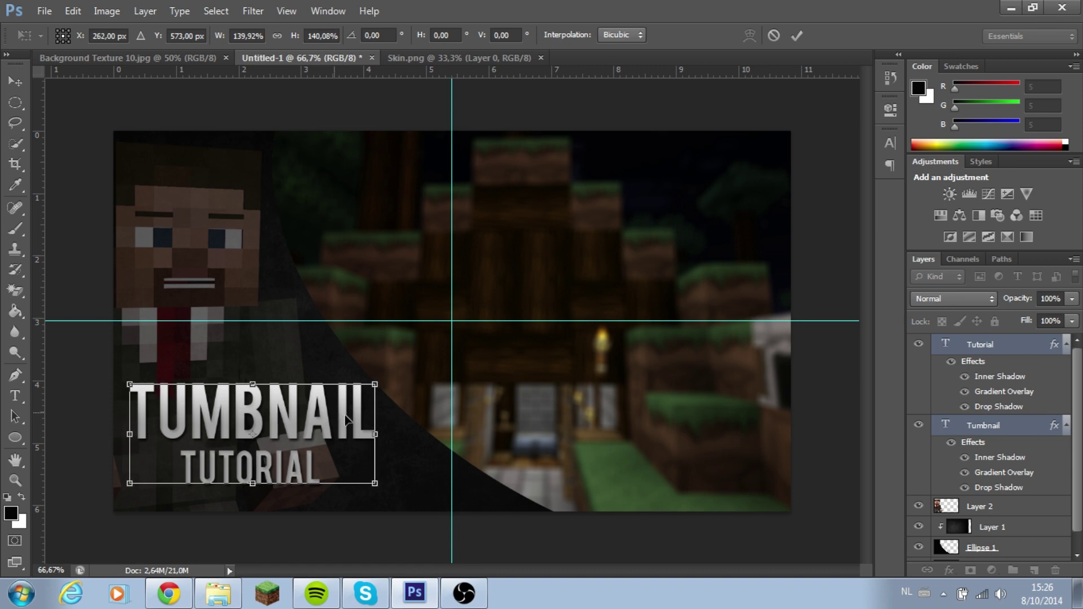
left_click_drag(375, 385, 393, 388)
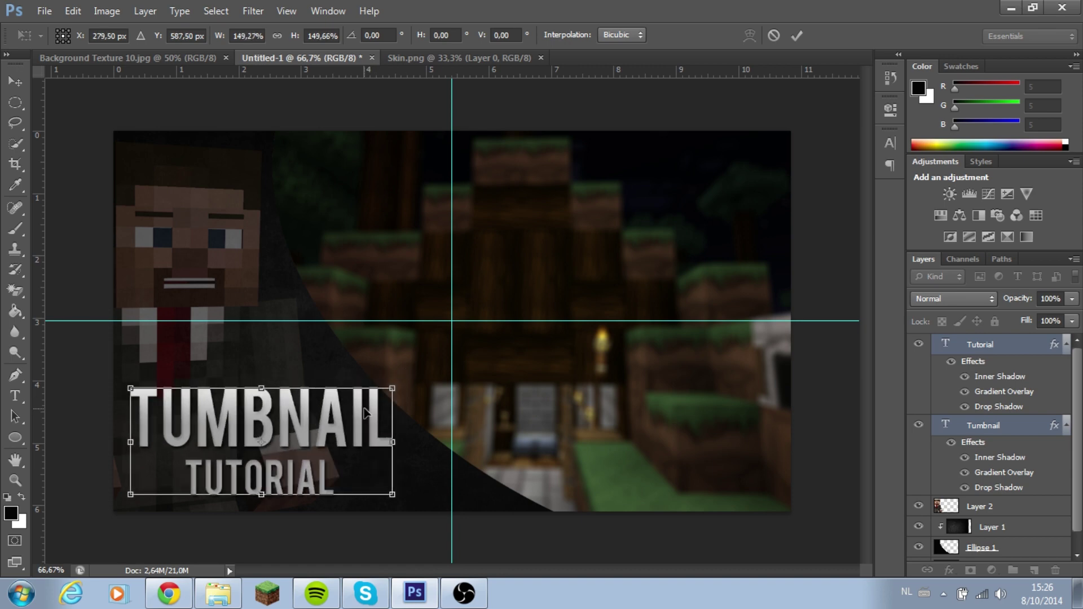
key("Return")
key("Left")
key("Left")
key("Left")
key("Left")
key("Left")
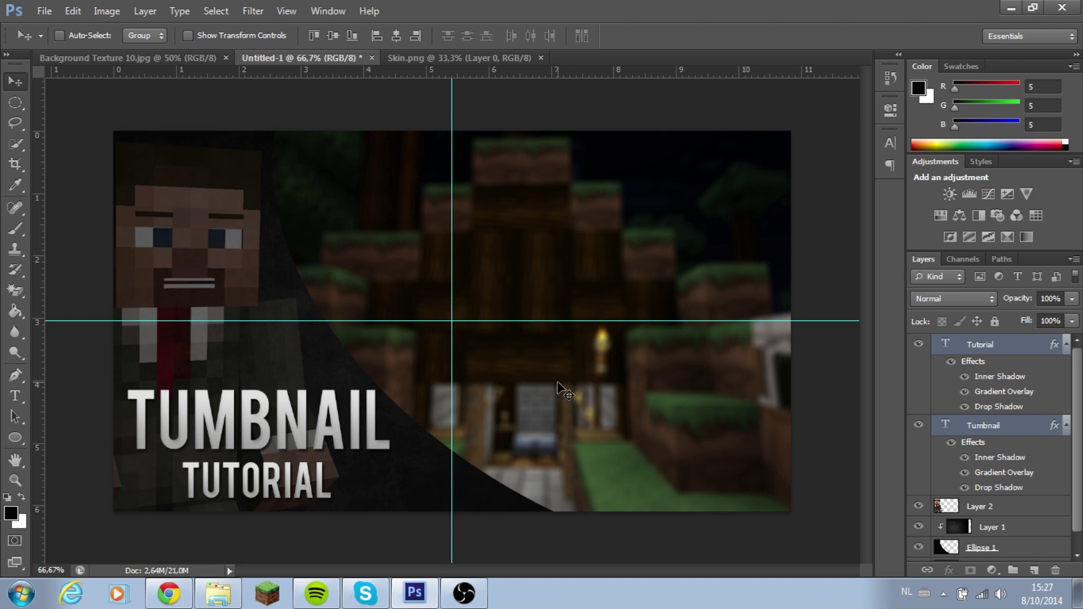
Step: Open Ep 1.jpg from GameCast > Hunting game > Tumbnails for reference, then close it
key("ctrl+o")
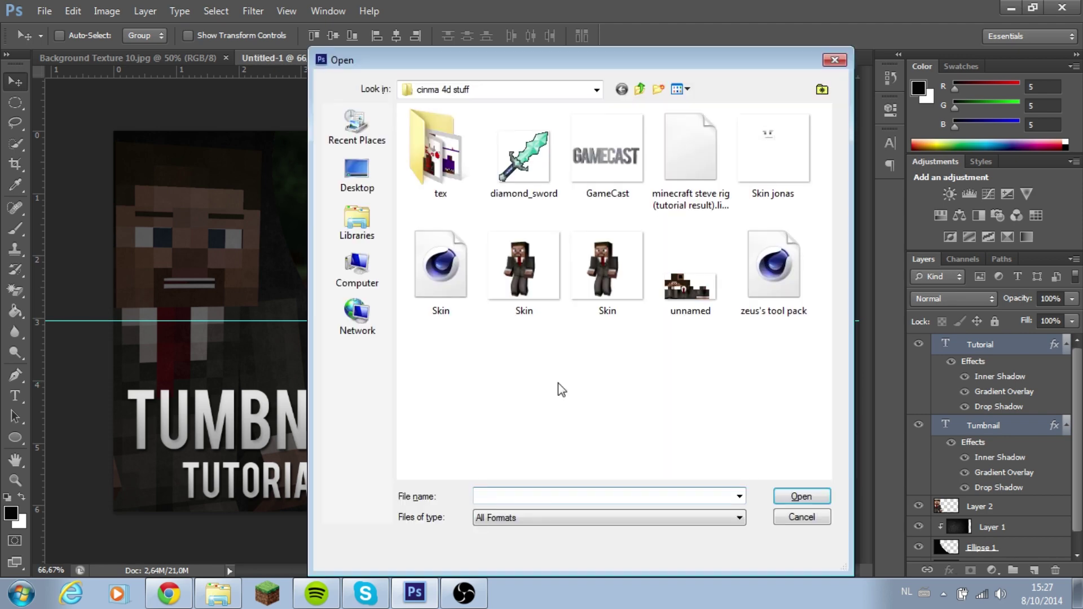
left_click(485, 89)
left_click(458, 246)
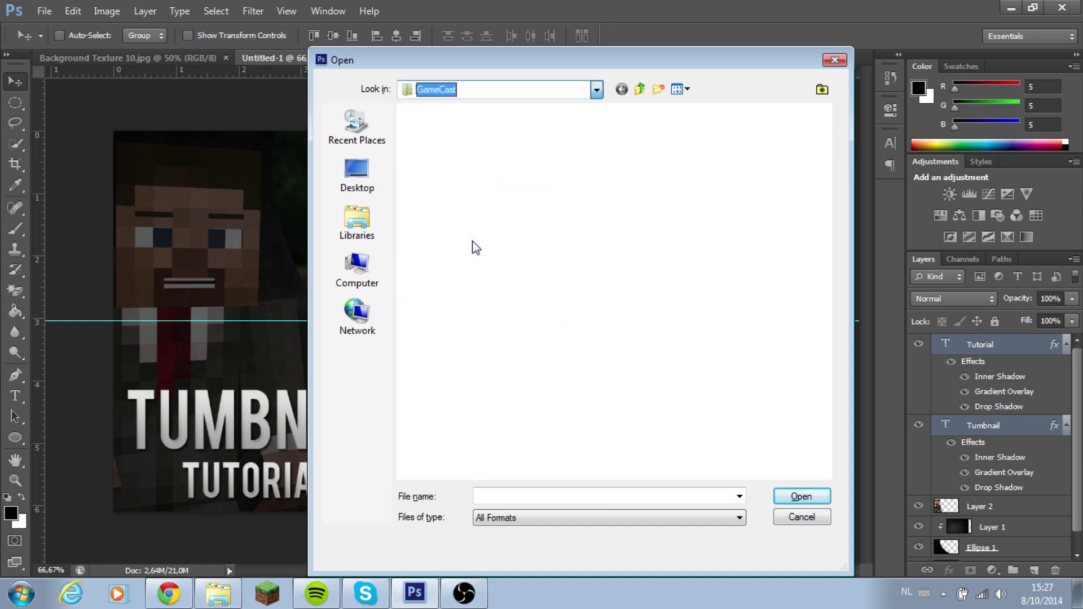
left_click(657, 373)
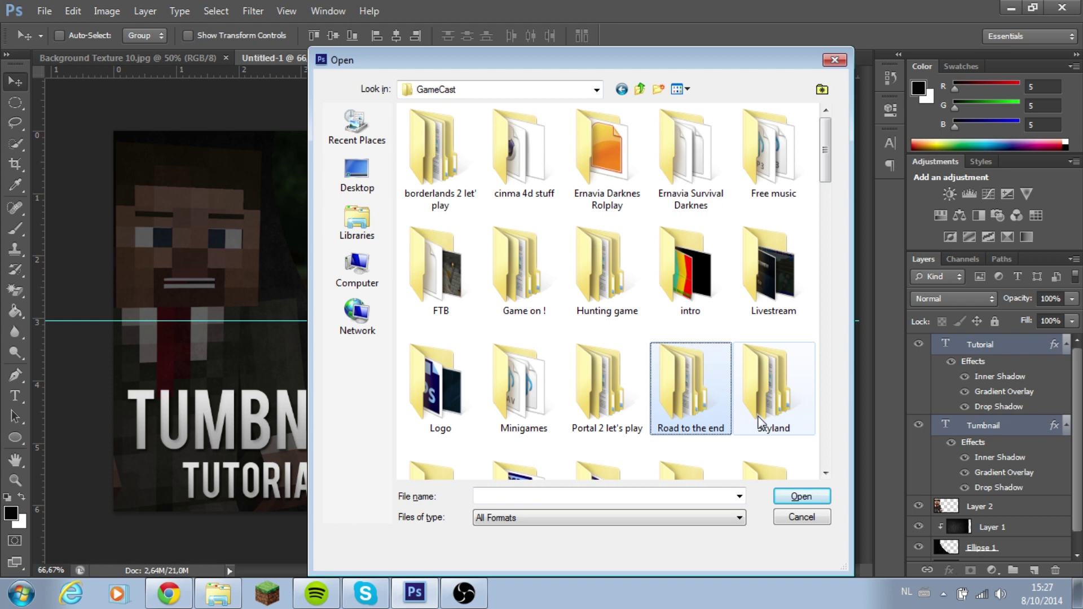
double_click(708, 411)
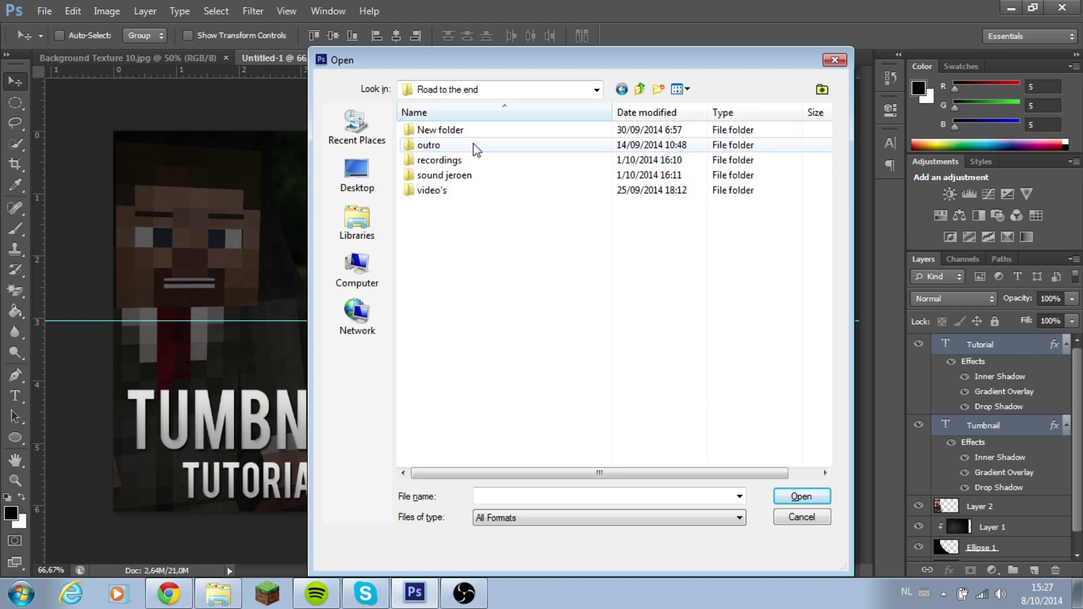
key("BackSpace")
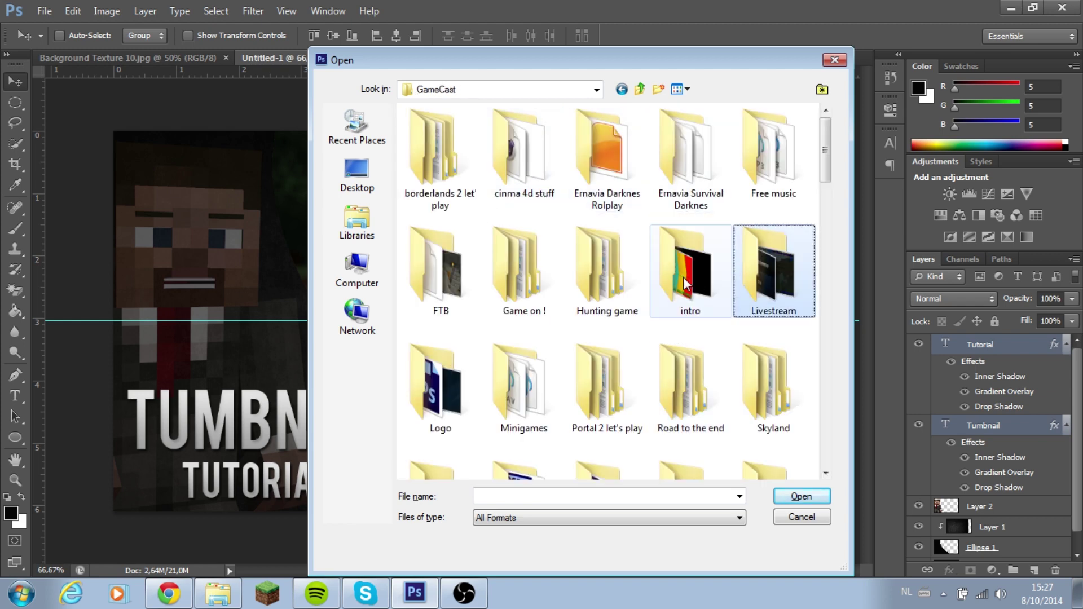
scroll(631, 383, "down", 5)
scroll(606, 431, "up", 5)
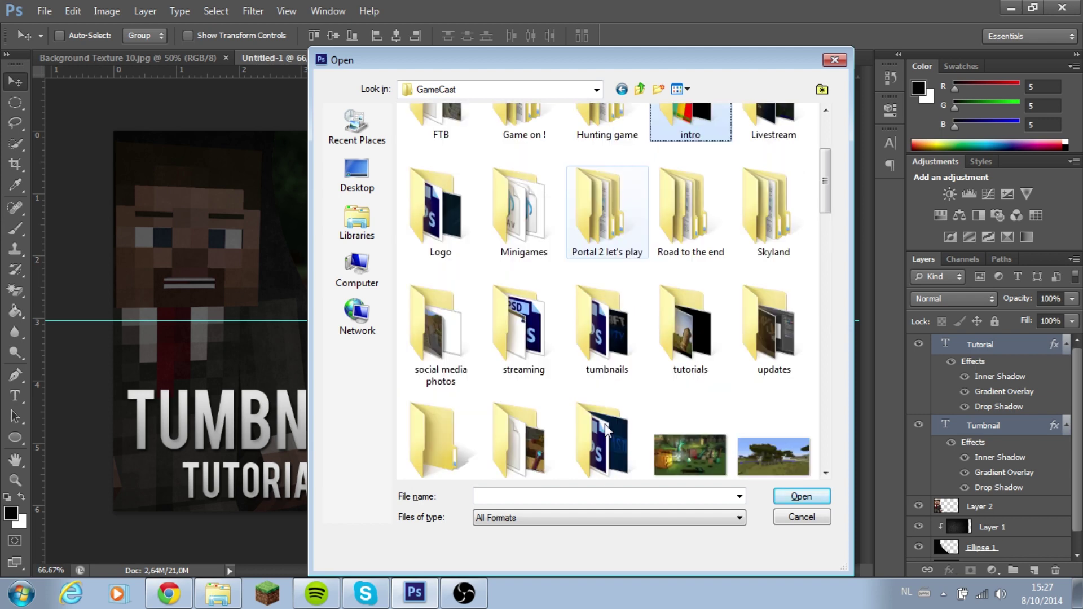
double_click(606, 125)
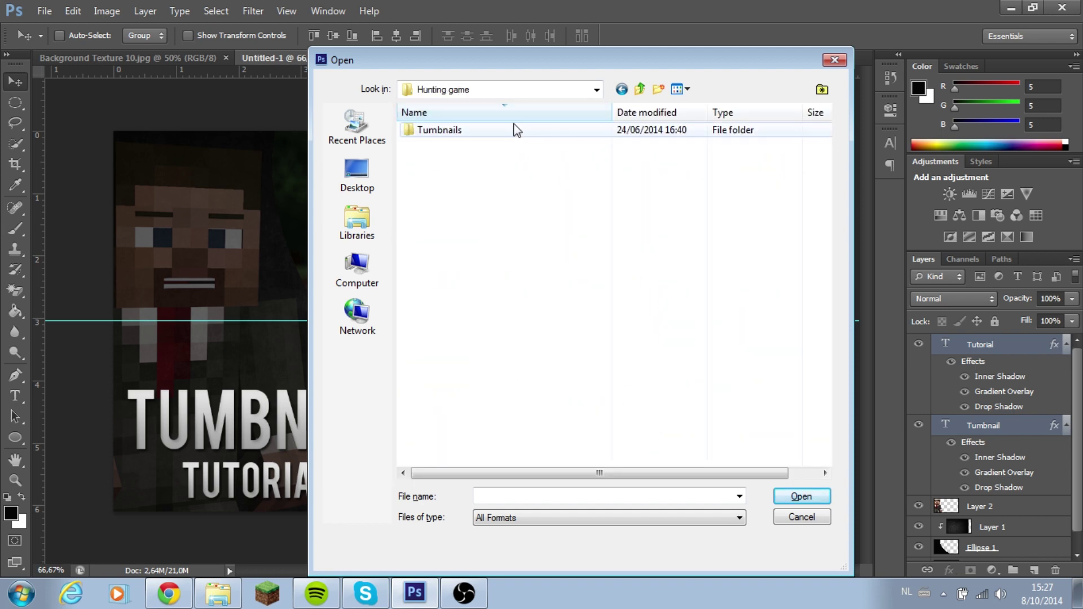
double_click(514, 129)
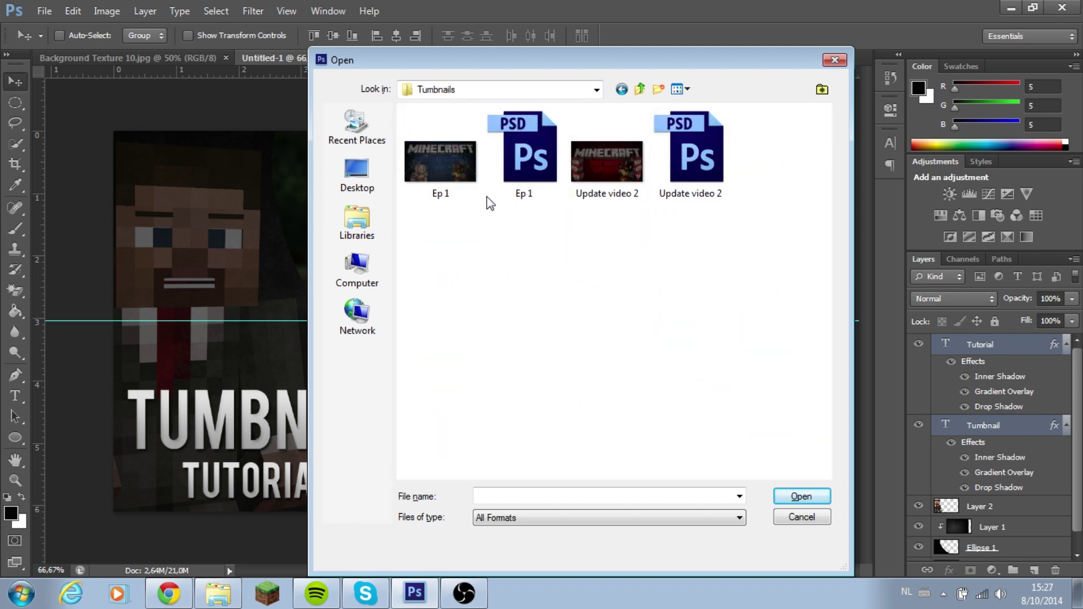
double_click(439, 164)
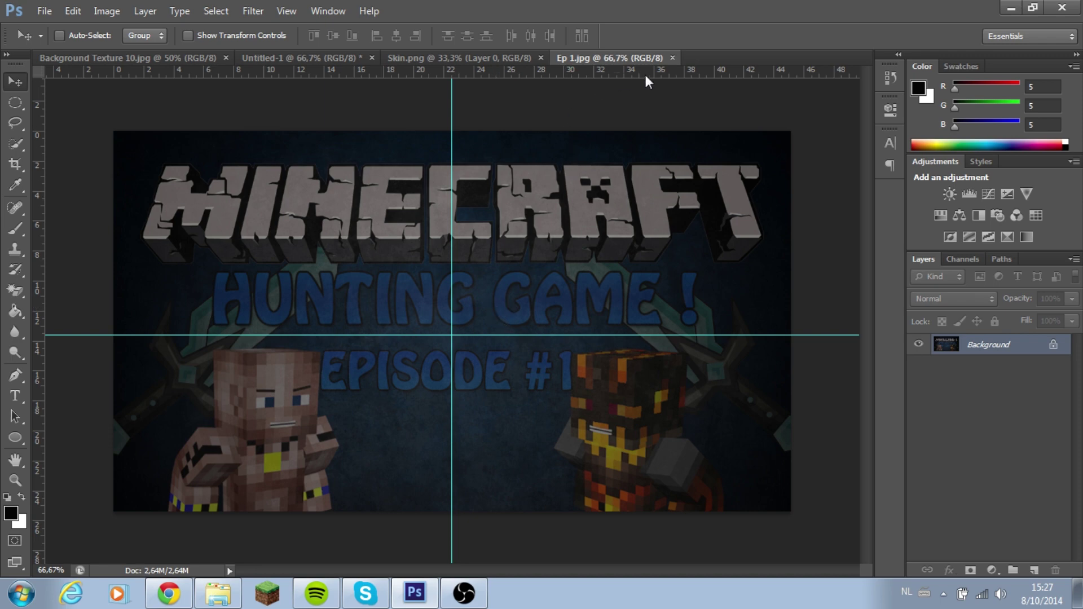
left_click(672, 58)
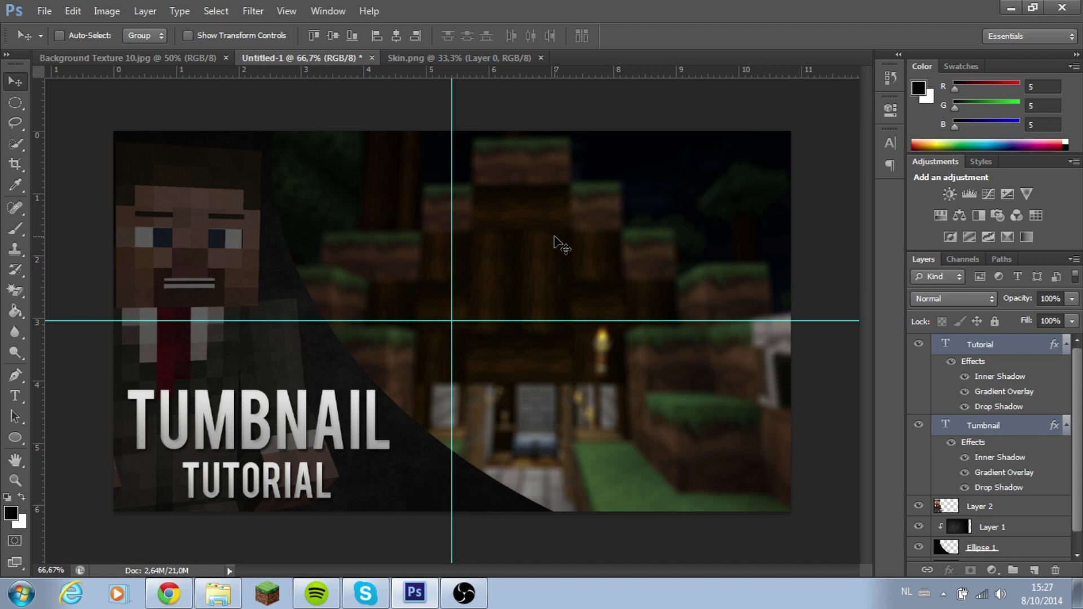
Step: Move the title text slightly lower on the dark curved panel
mouse_move(370, 387)
left_mouse_down()
mouse_move(365, 377)
mouse_move(370, 395)
left_mouse_up()
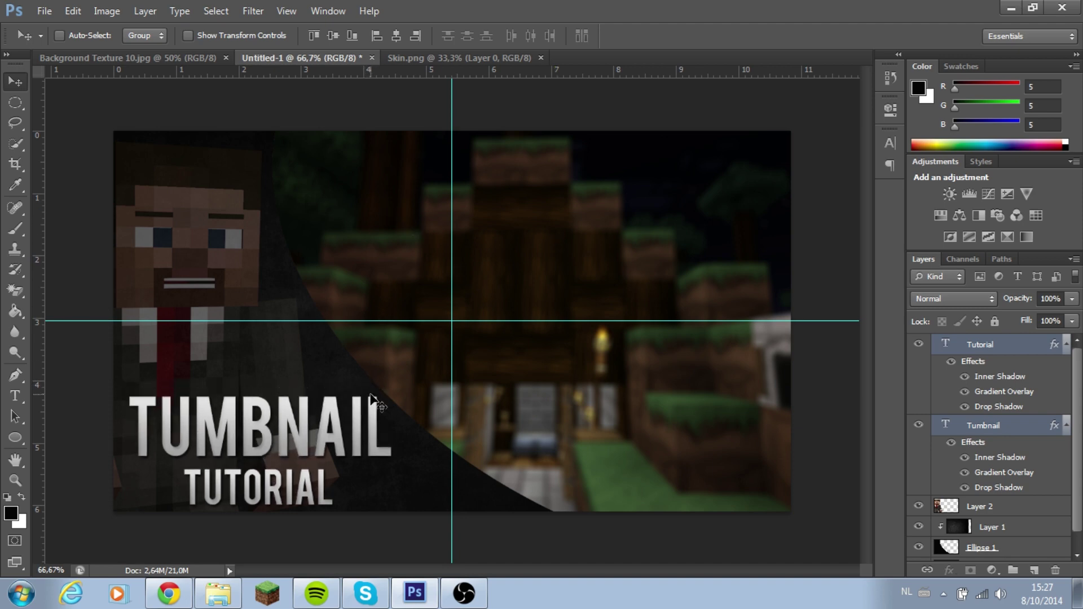